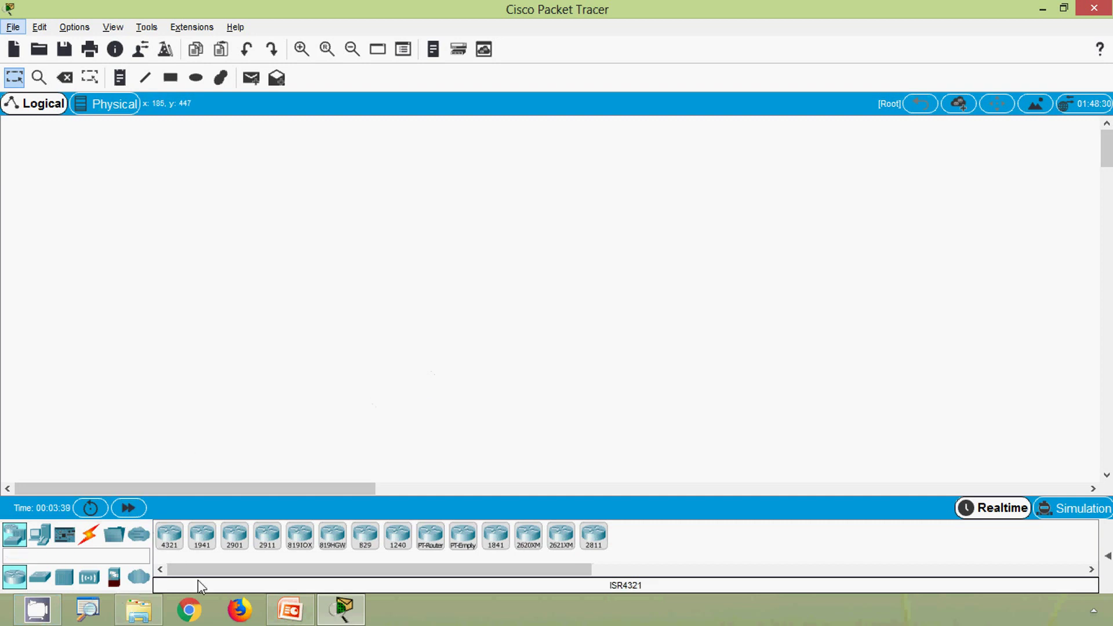
Place a 2911 router with a 2960 switch to its right, then bring up Router0's CLI
{"action": "left_click", "coordinate": [267, 538]}
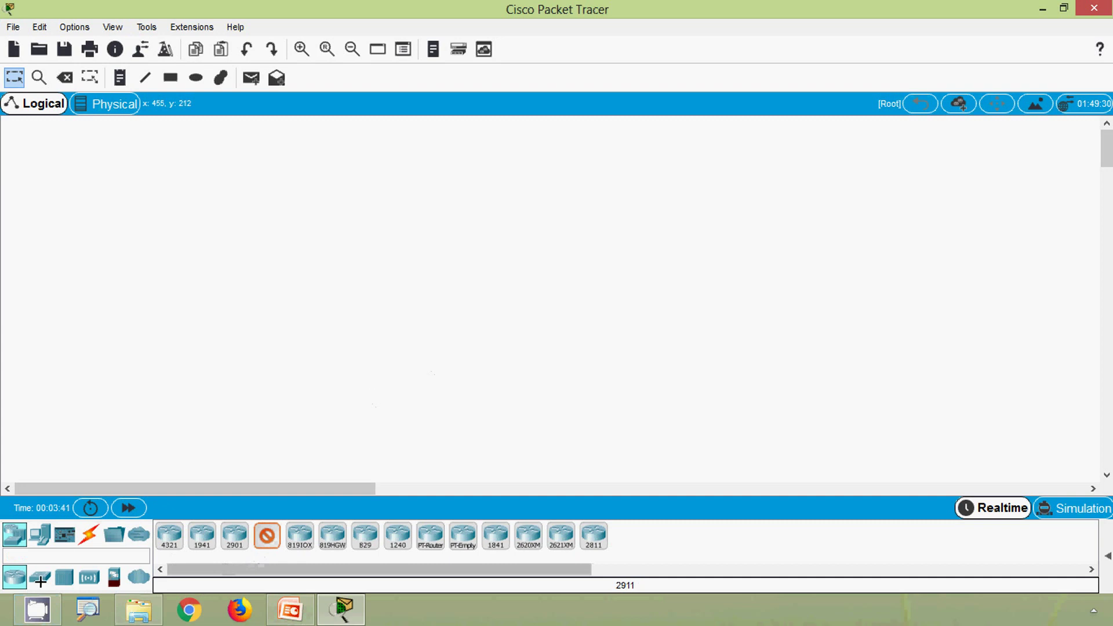
{"action": "left_click", "coordinate": [371, 289]}
{"action": "left_click", "coordinate": [40, 578]}
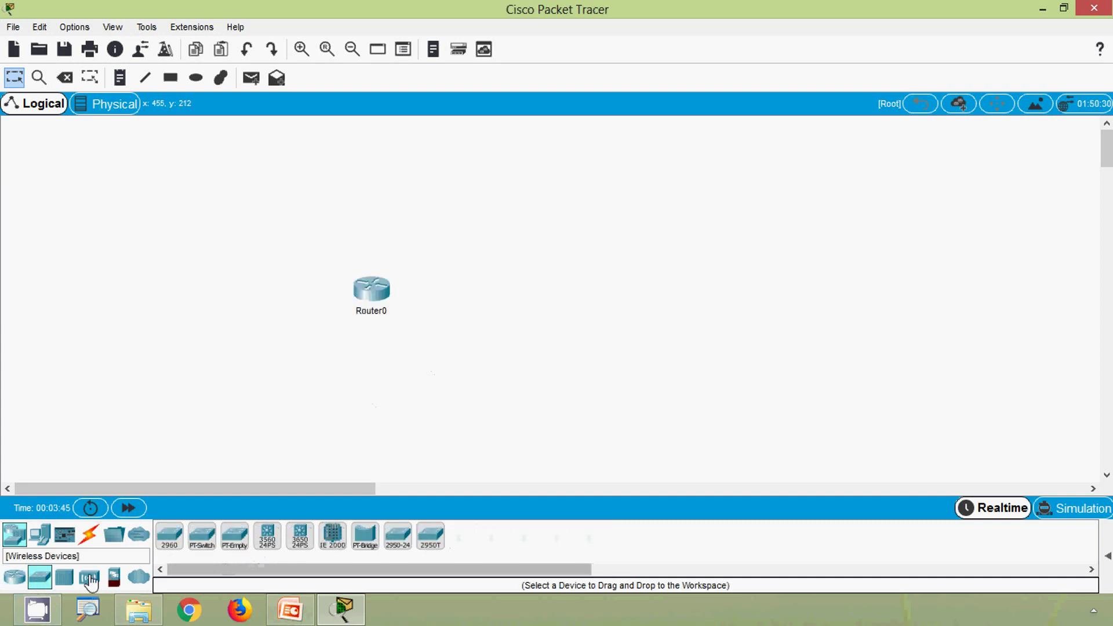
{"action": "left_click", "coordinate": [169, 536]}
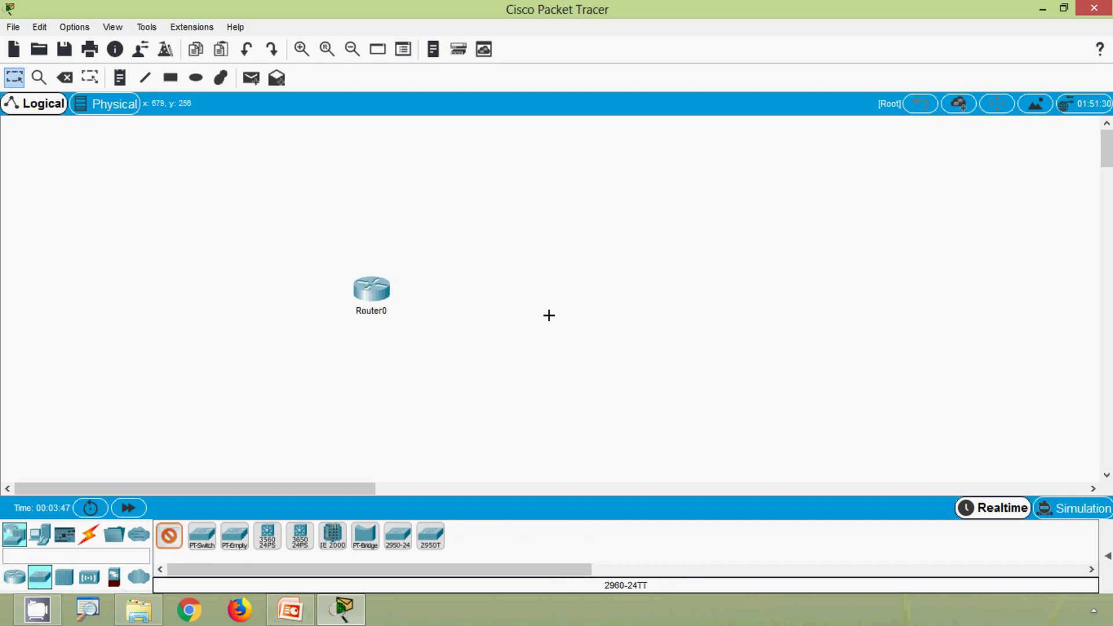
{"action": "left_click", "coordinate": [541, 294]}
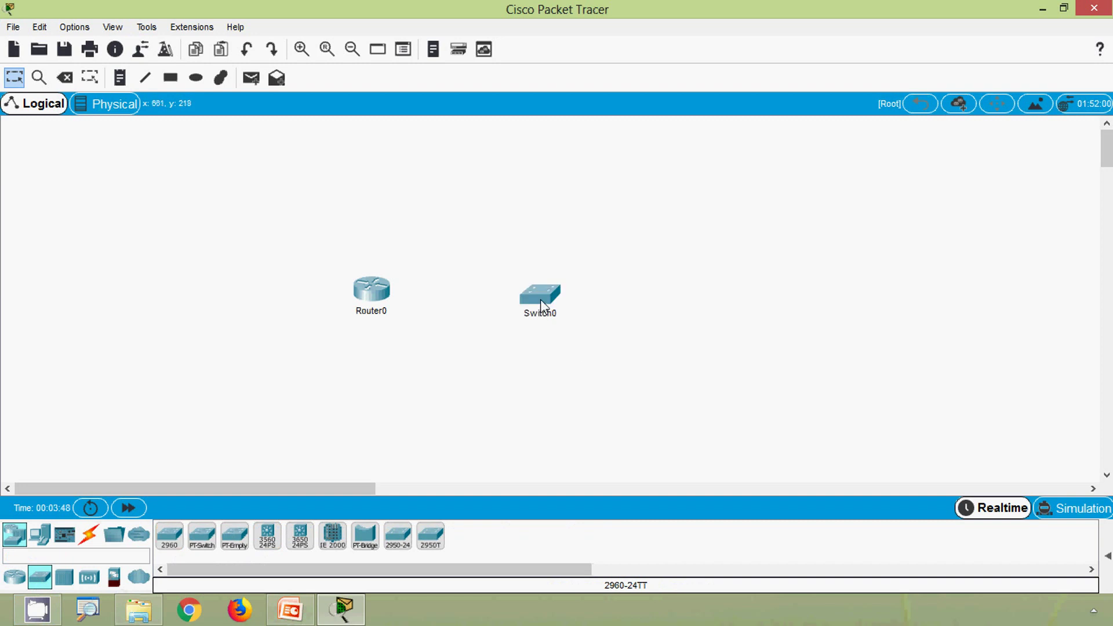
{"action": "left_click", "coordinate": [370, 294]}
{"action": "left_click", "coordinate": [453, 107]}
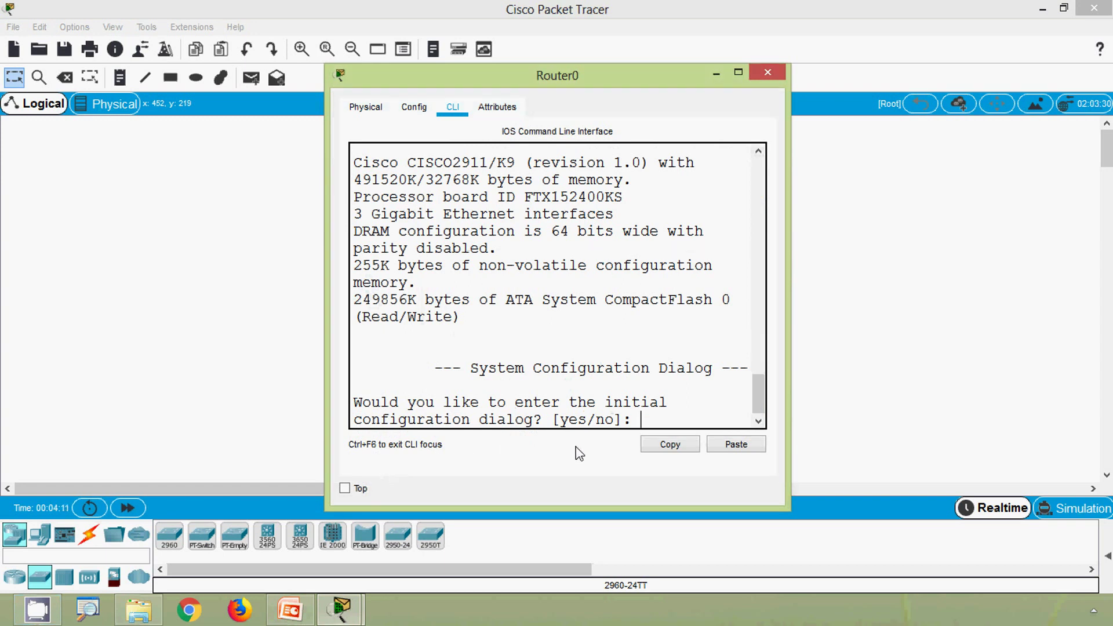
Answer 'no' to Router0's initial configuration dialog and continue to the Router> prompt
{"action": "type", "text": "no"}
{"action": "key", "text": "Return"}
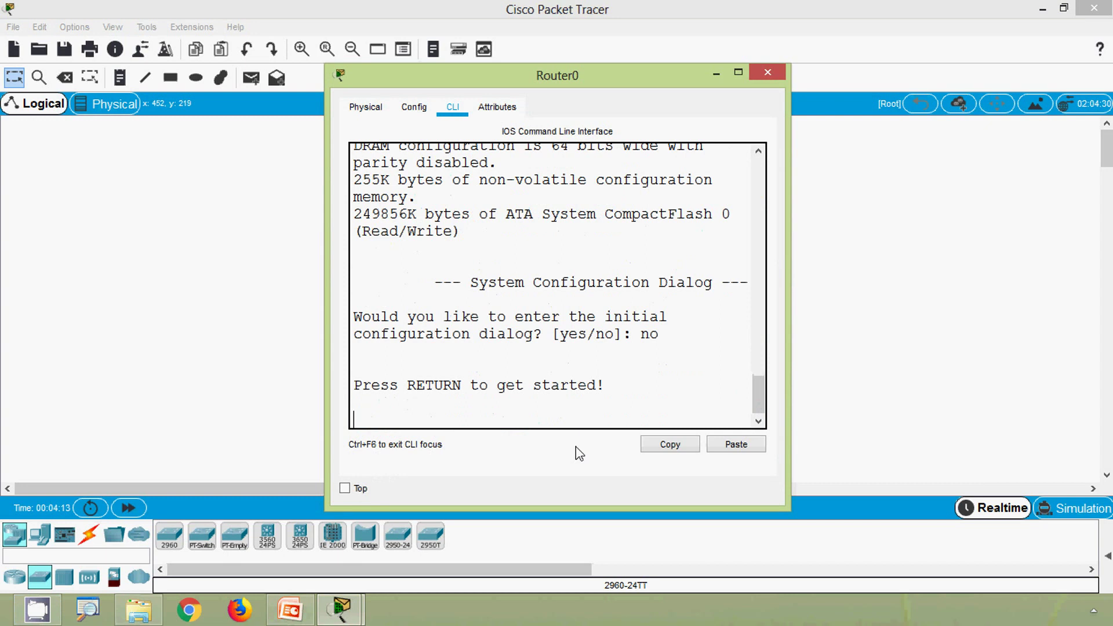
{"action": "key", "text": "Return"}
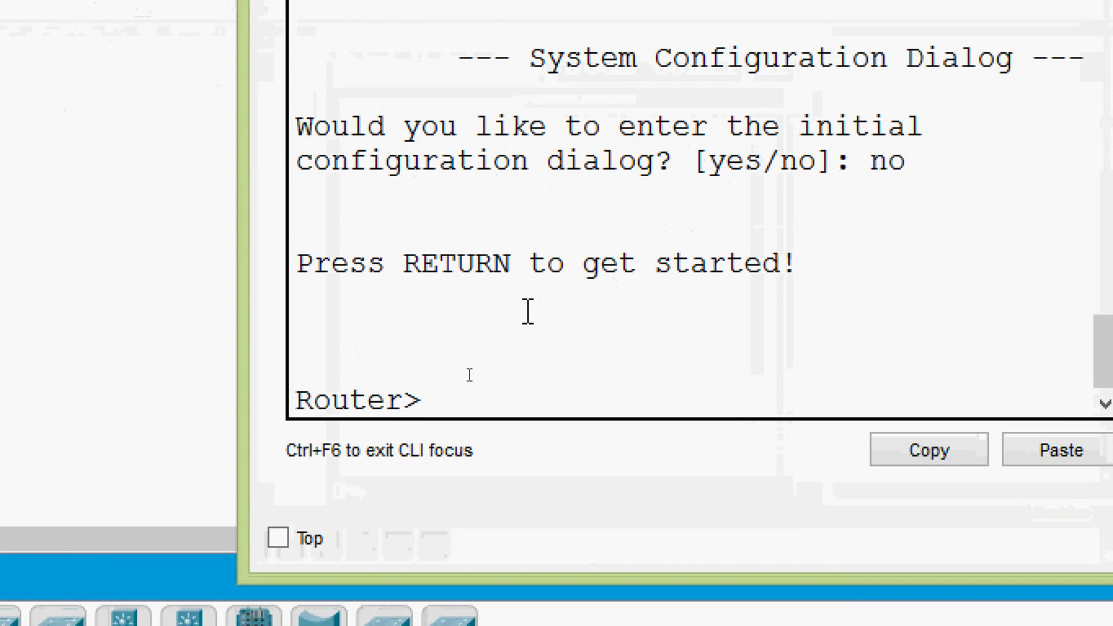
Run enable (ena, Tab-completed) to reach the Router# privileged prompt
{"action": "type", "text": "ena"}
{"action": "key", "text": "Tab"}
{"action": "key", "text": "Return"}
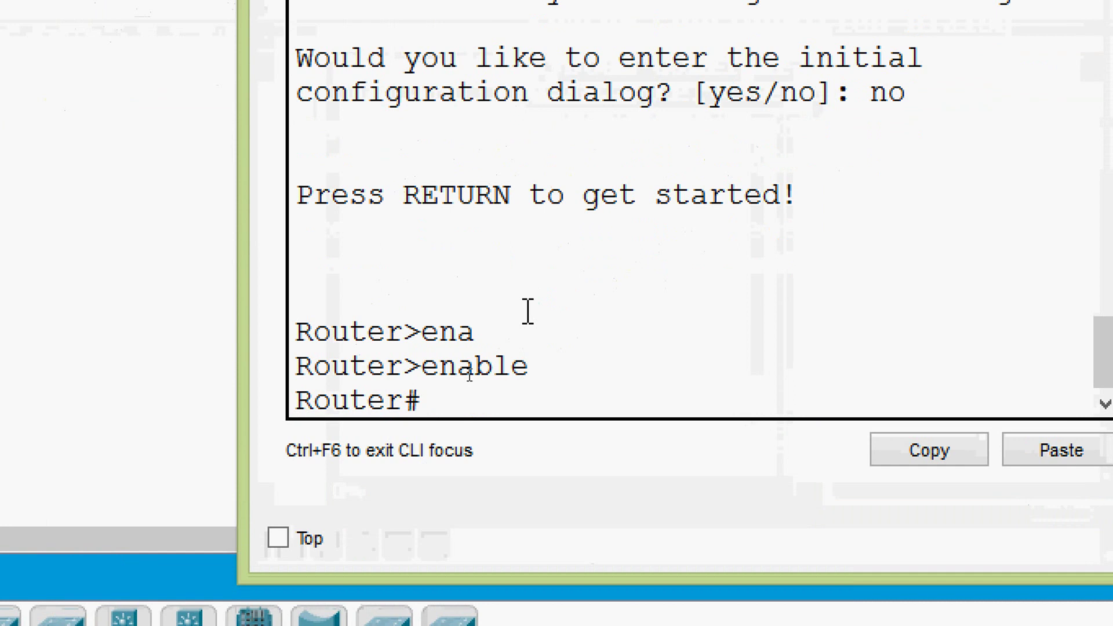
List Router0's available show subcommands with 'show ?'
{"action": "type", "text": "sh"}
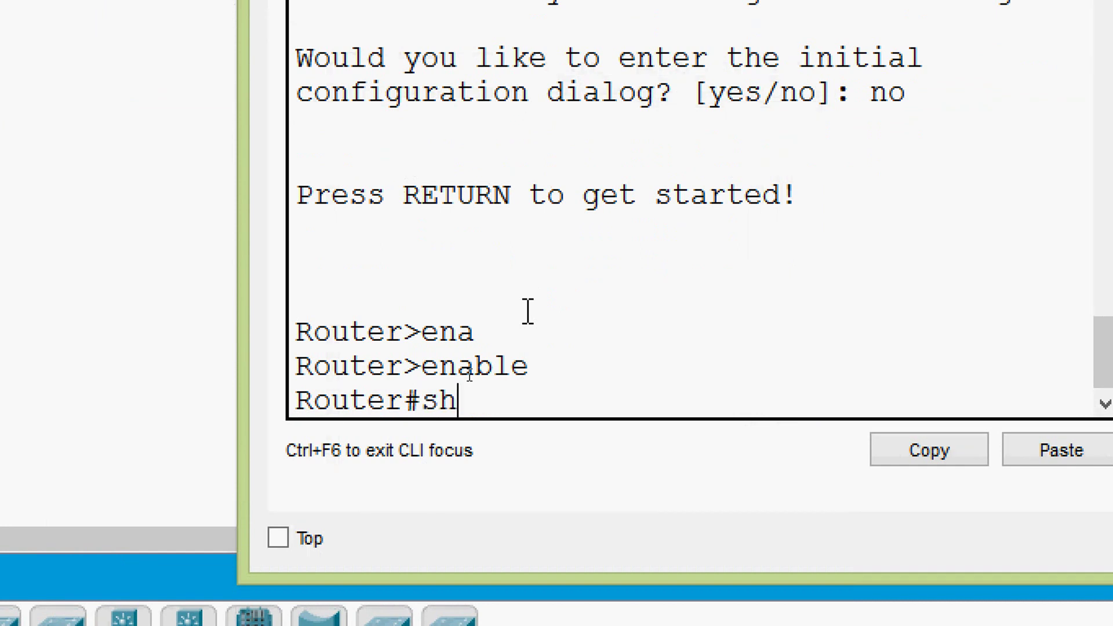
{"action": "key", "text": "Tab"}
{"action": "type", "text": "ru"}
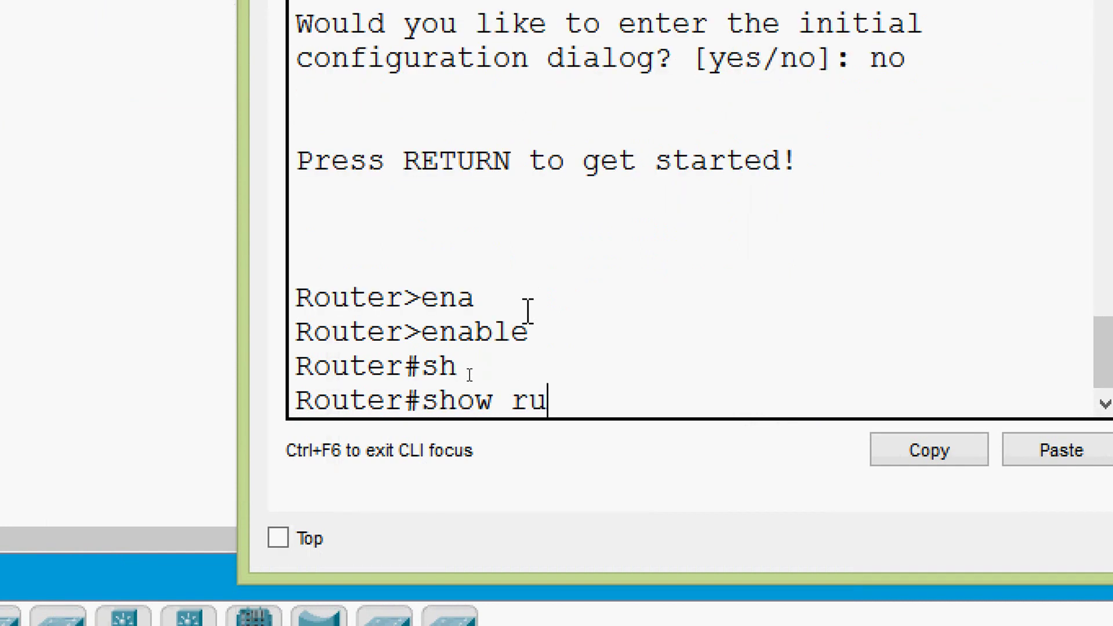
{"action": "key", "text": "BackSpace"}
{"action": "key", "text": "BackSpace"}
{"action": "type", "text": "?"}
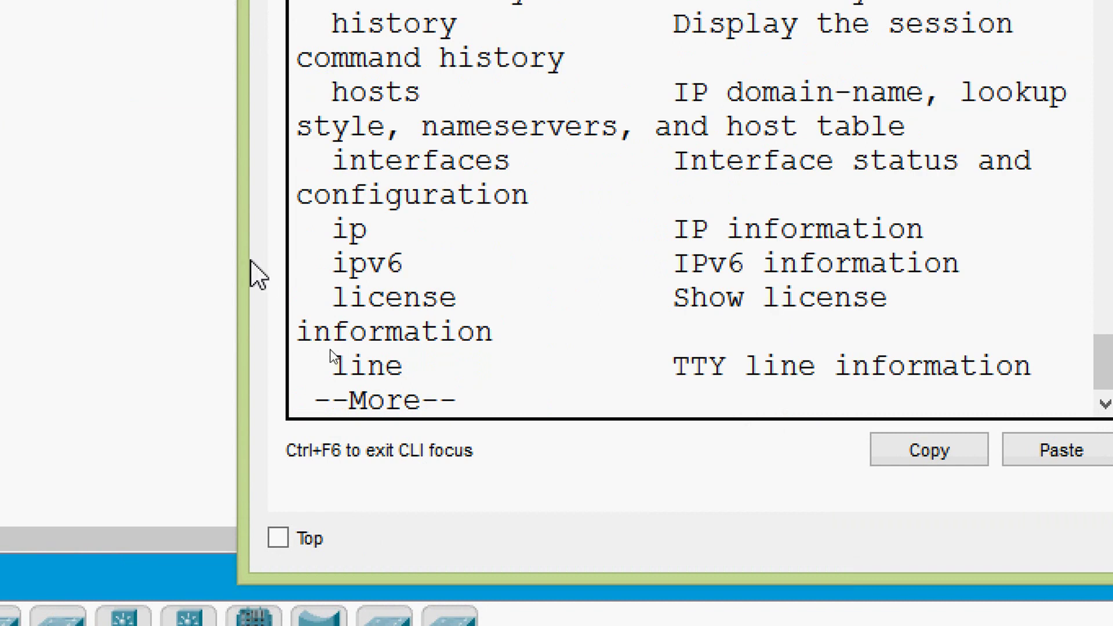
Widen the CLI window, page through the subcommand list, and enter show running-config
{"action": "left_click_drag", "start_coordinate": [244, 259], "coordinate": [137, 311]}
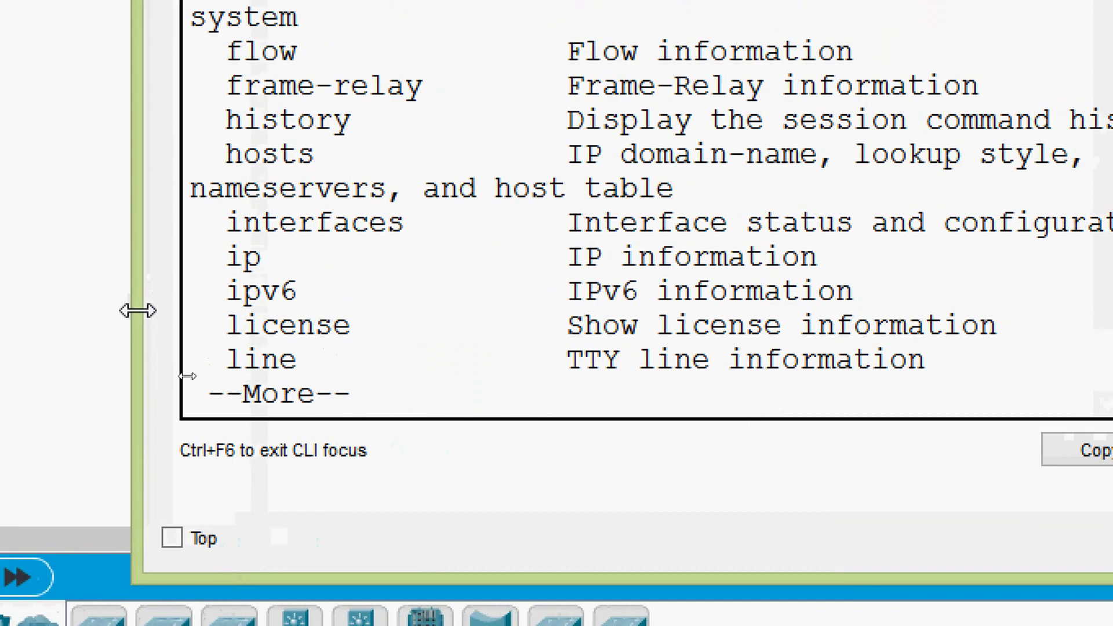
{"action": "key", "text": "space"}
{"action": "scroll", "coordinate": [370, 318], "scroll_direction": "up", "scroll_amount": 1}
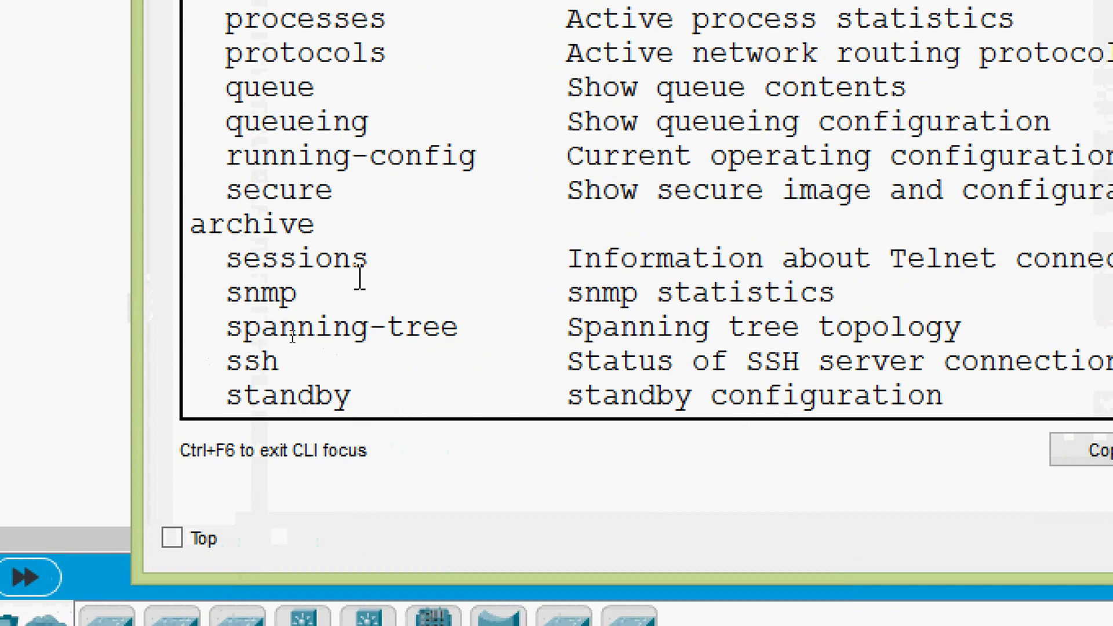
{"action": "left_click_drag", "start_coordinate": [542, 152], "coordinate": [1112, 152]}
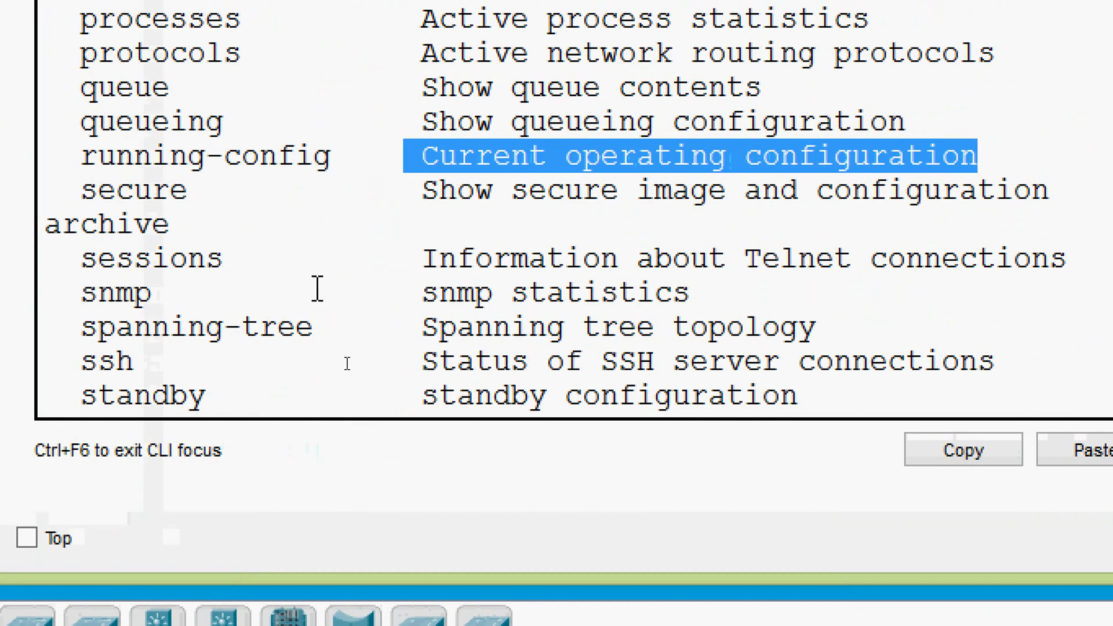
{"action": "key", "text": "space"}
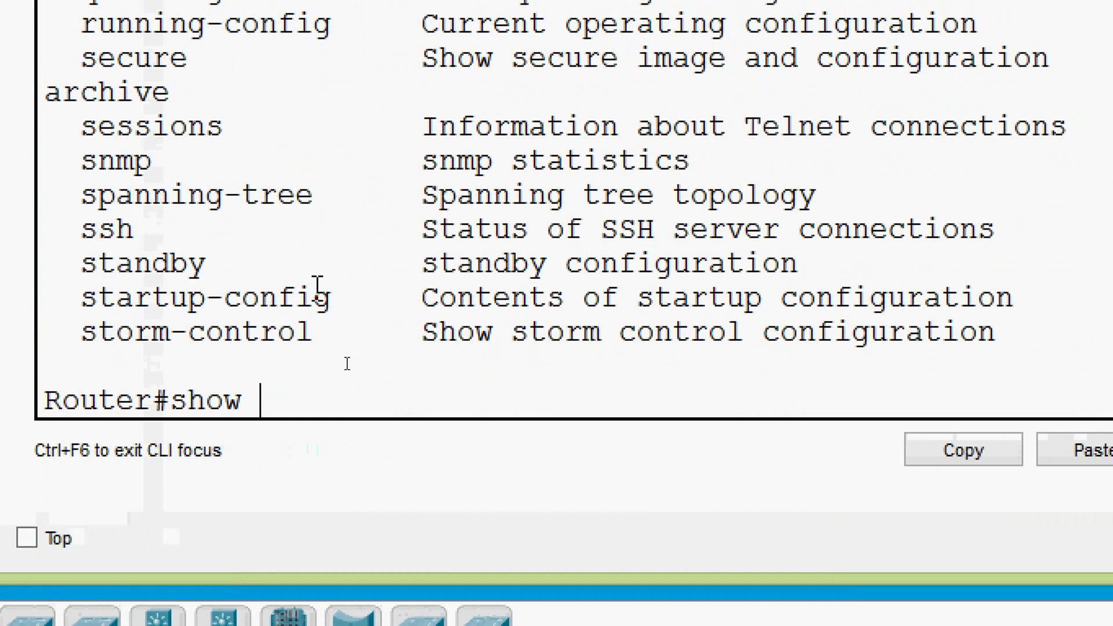
{"action": "type", "text": "ru"}
{"action": "key", "text": "Tab"}
Run show running-config on Router0 and review the first page, including hostname Router
{"action": "key", "text": "Return"}
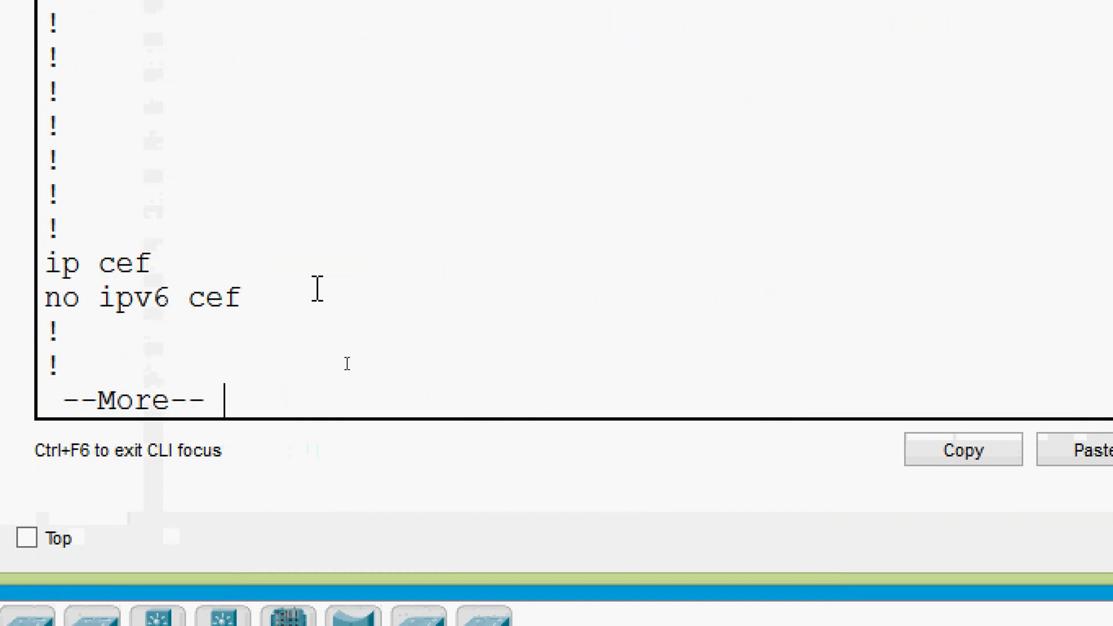
{"action": "scroll", "coordinate": [317, 288], "scroll_direction": "up", "scroll_amount": 7}
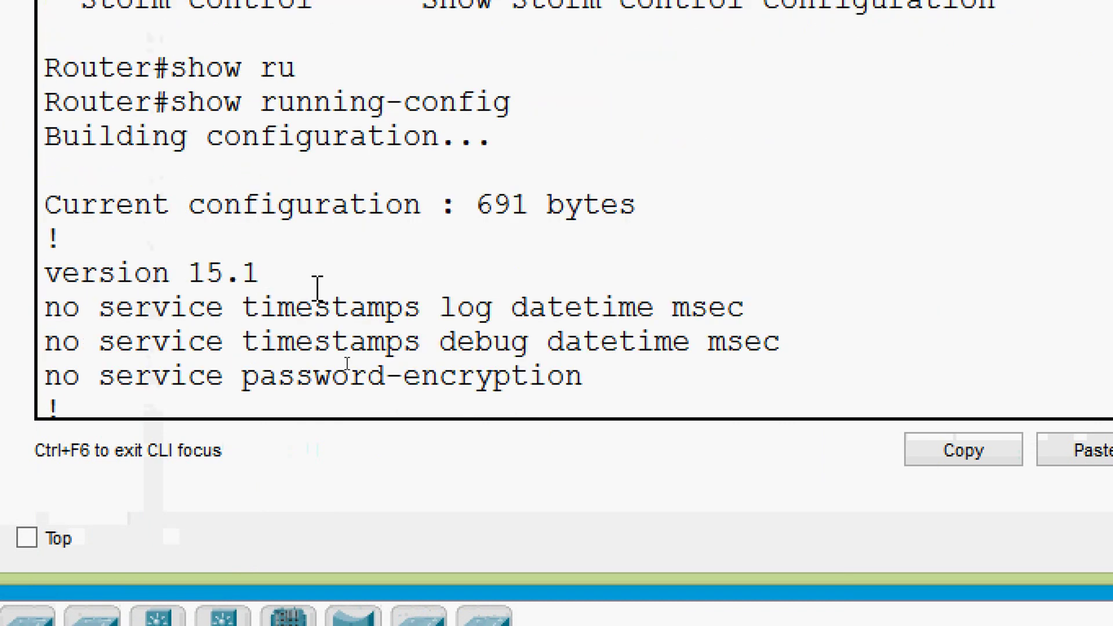
{"action": "scroll", "coordinate": [319, 290], "scroll_direction": "down", "scroll_amount": 1}
{"action": "scroll", "coordinate": [320, 296], "scroll_direction": "down", "scroll_amount": 1}
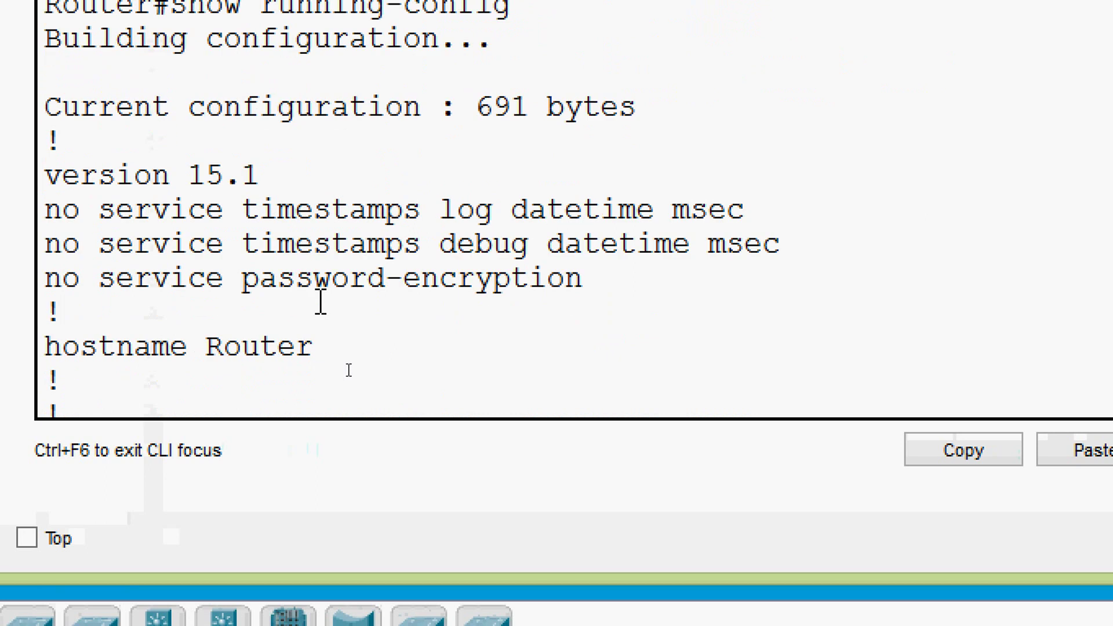
{"action": "scroll", "coordinate": [288, 307], "scroll_direction": "down", "scroll_amount": 1}
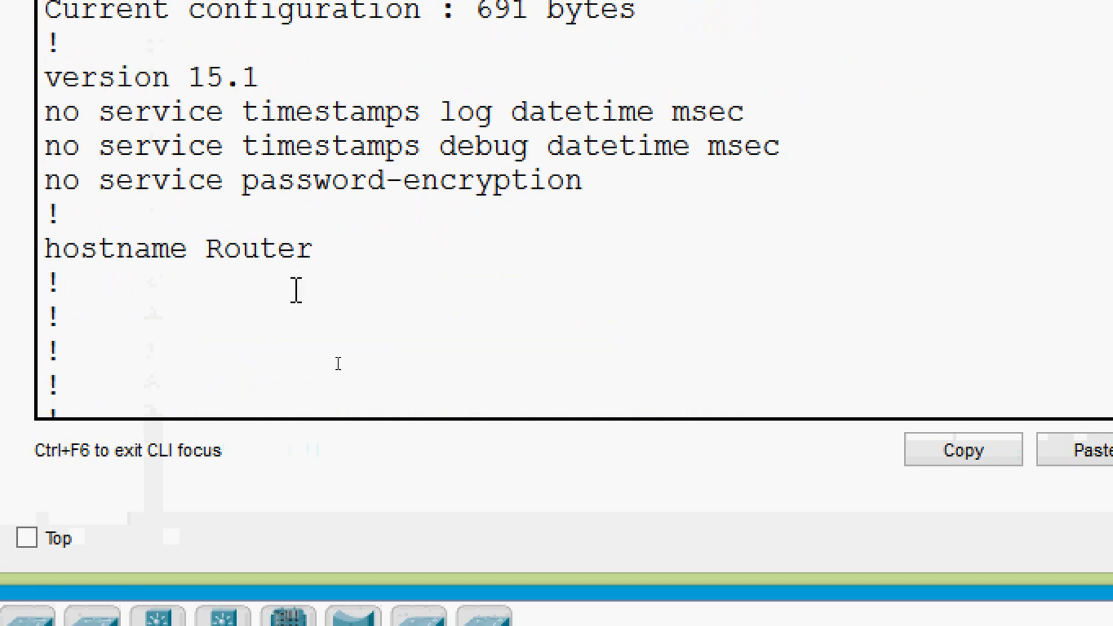
{"action": "left_click_drag", "start_coordinate": [321, 249], "coordinate": [26, 255]}
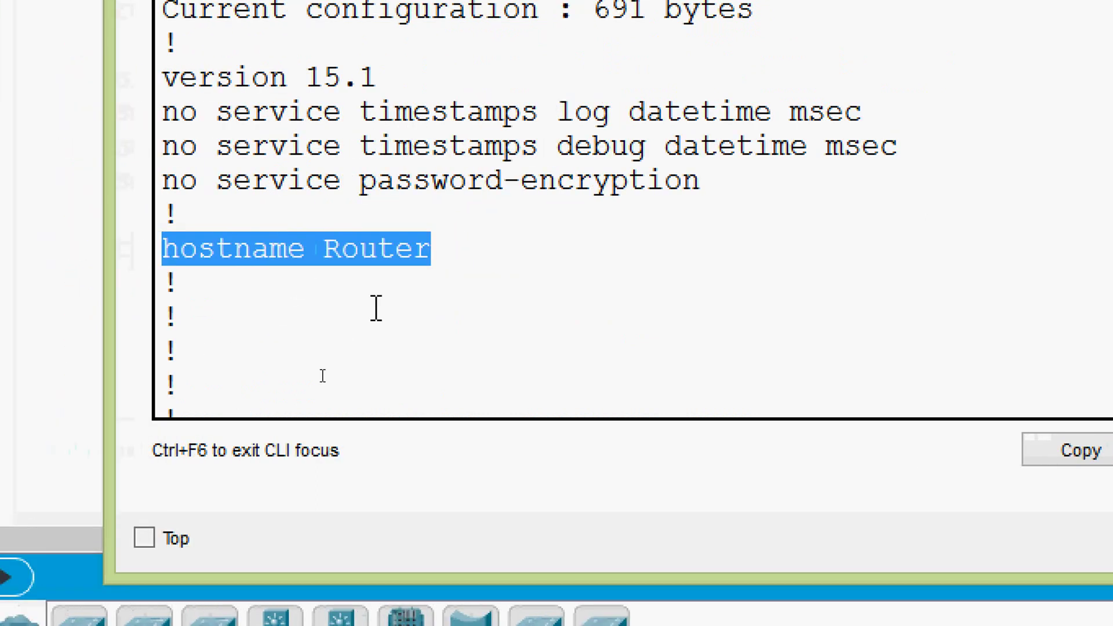
{"action": "scroll", "coordinate": [377, 310], "scroll_direction": "down", "scroll_amount": 3}
Page through the remaining running-config output to the end line and Router# prompt
{"action": "key", "text": "space"}
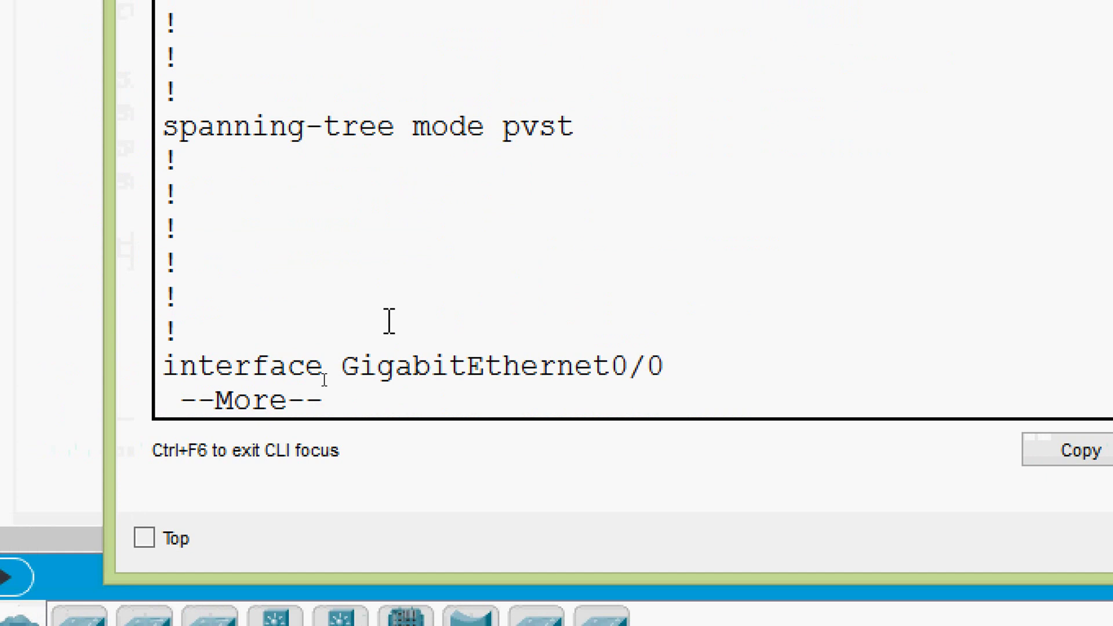
{"action": "key", "text": "space"}
{"action": "scroll", "coordinate": [389, 321], "scroll_direction": "up", "scroll_amount": 4}
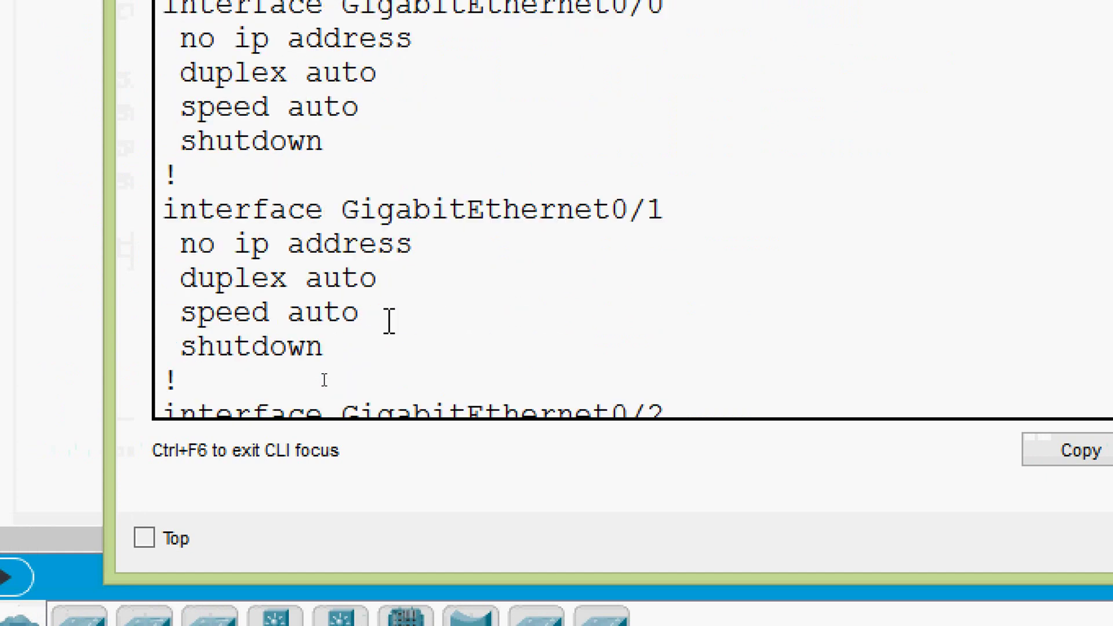
{"action": "scroll", "coordinate": [400, 330], "scroll_direction": "up", "scroll_amount": 3}
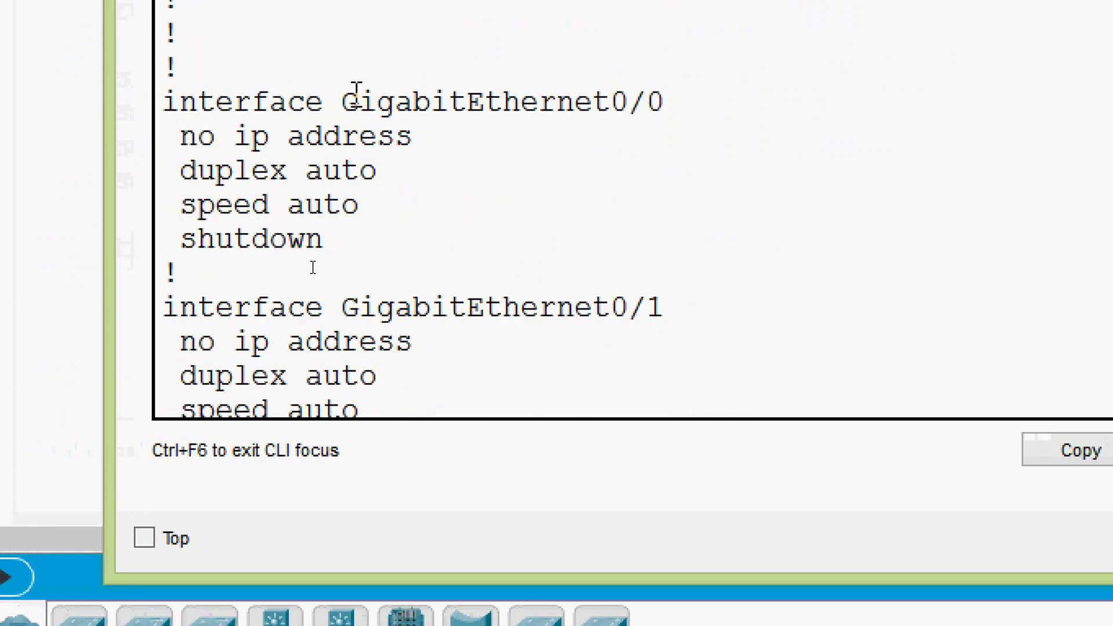
{"action": "left_click_drag", "start_coordinate": [356, 88], "coordinate": [722, 122]}
{"action": "scroll", "coordinate": [577, 269], "scroll_direction": "down", "scroll_amount": 4}
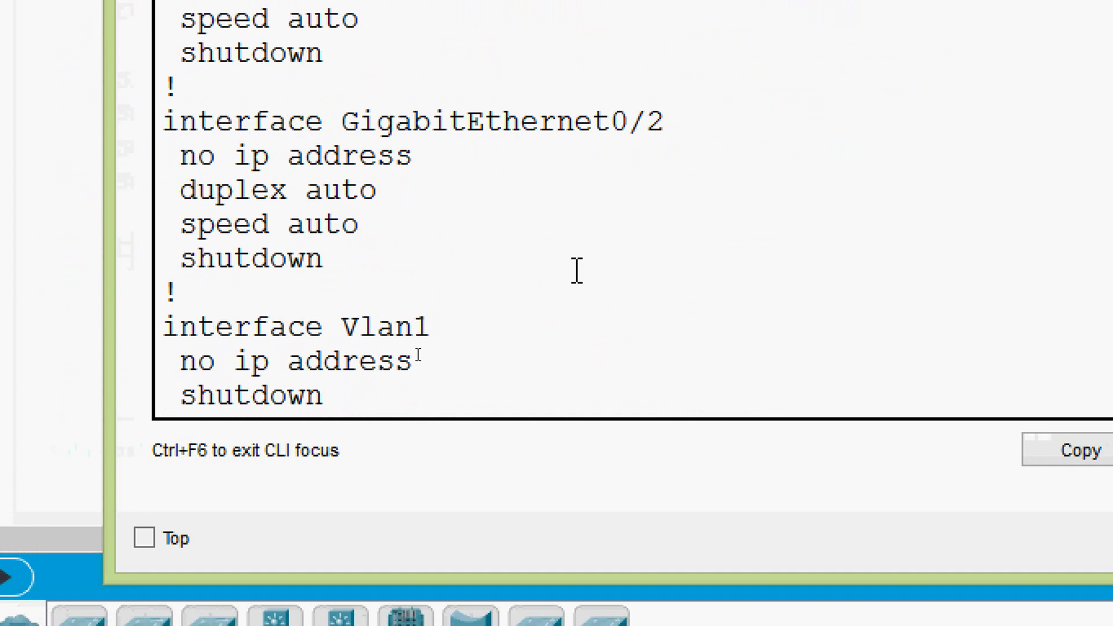
{"action": "scroll", "coordinate": [577, 269], "scroll_direction": "down", "scroll_amount": 1}
{"action": "key", "text": "space"}
{"action": "scroll", "coordinate": [472, 266], "scroll_direction": "up", "scroll_amount": 3}
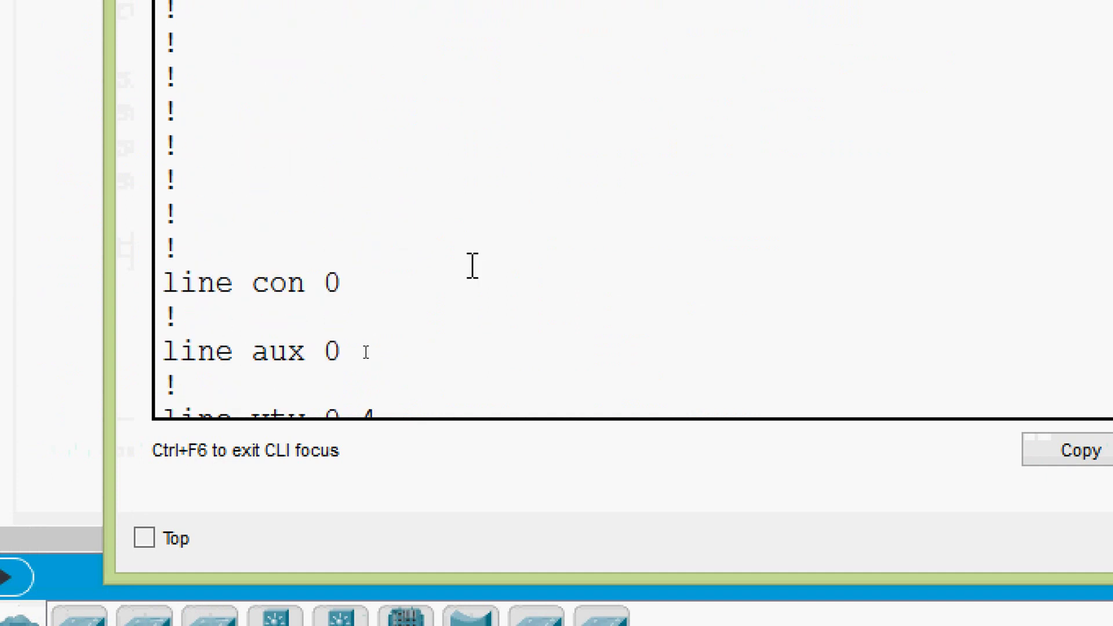
{"action": "scroll", "coordinate": [472, 266], "scroll_direction": "down", "scroll_amount": 2}
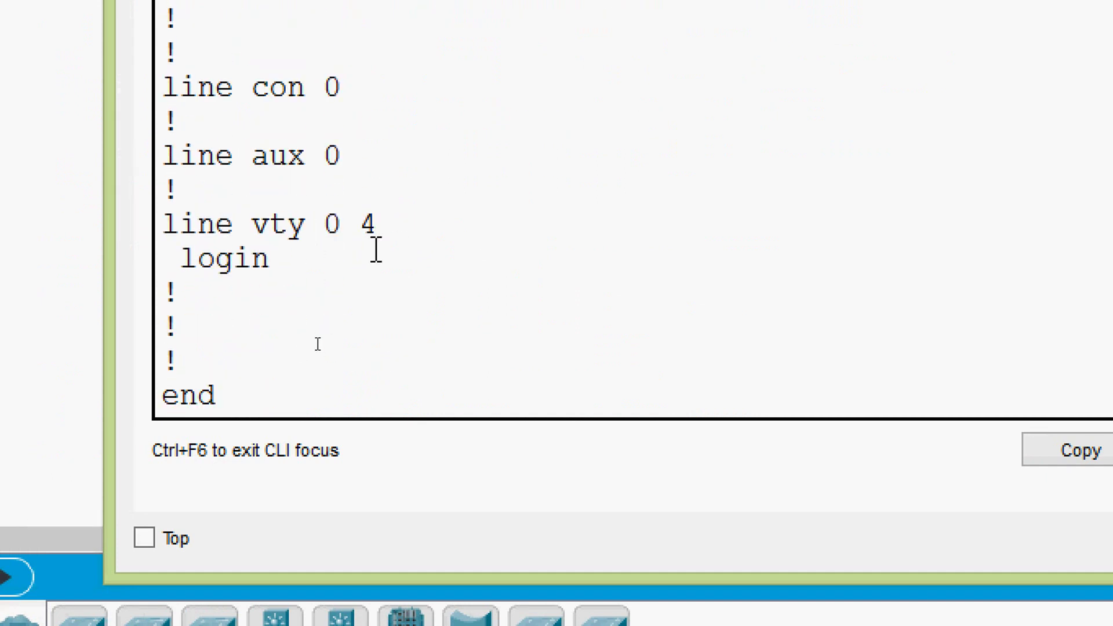
{"action": "scroll", "coordinate": [377, 251], "scroll_direction": "down", "scroll_amount": 1}
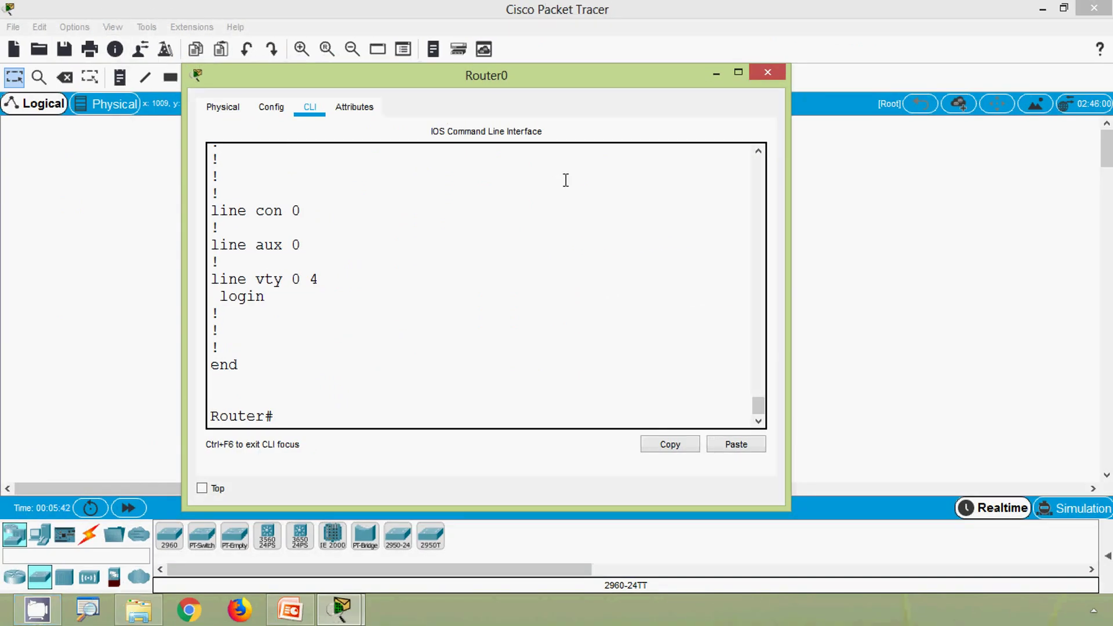
{"action": "left_click_drag", "start_coordinate": [490, 81], "coordinate": [571, 67]}
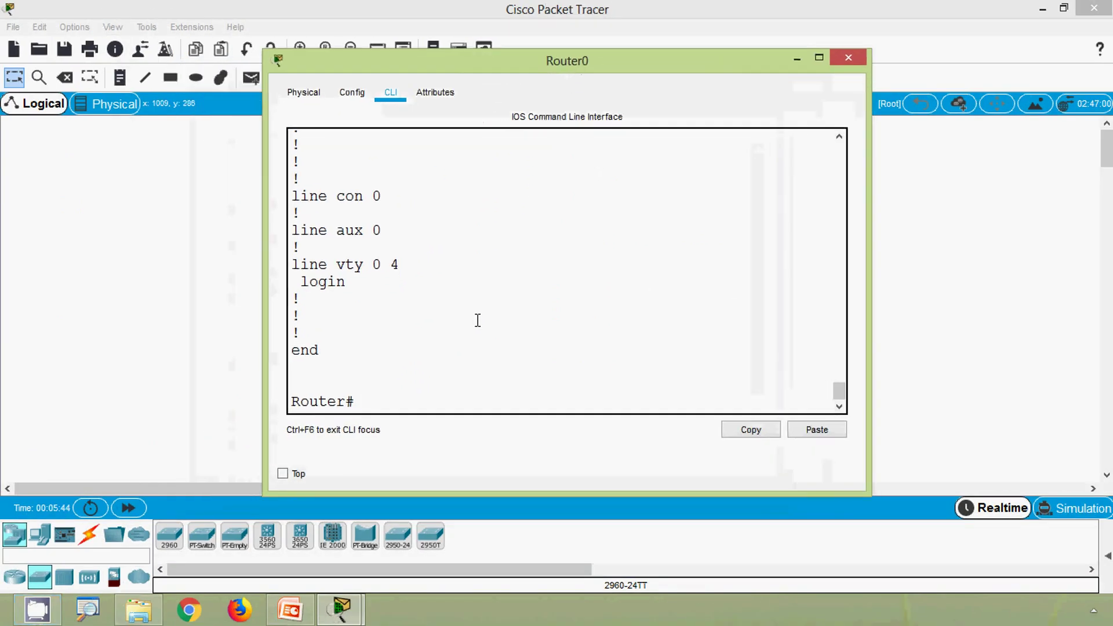
{"action": "left_click_drag", "start_coordinate": [478, 70], "coordinate": [725, 87]}
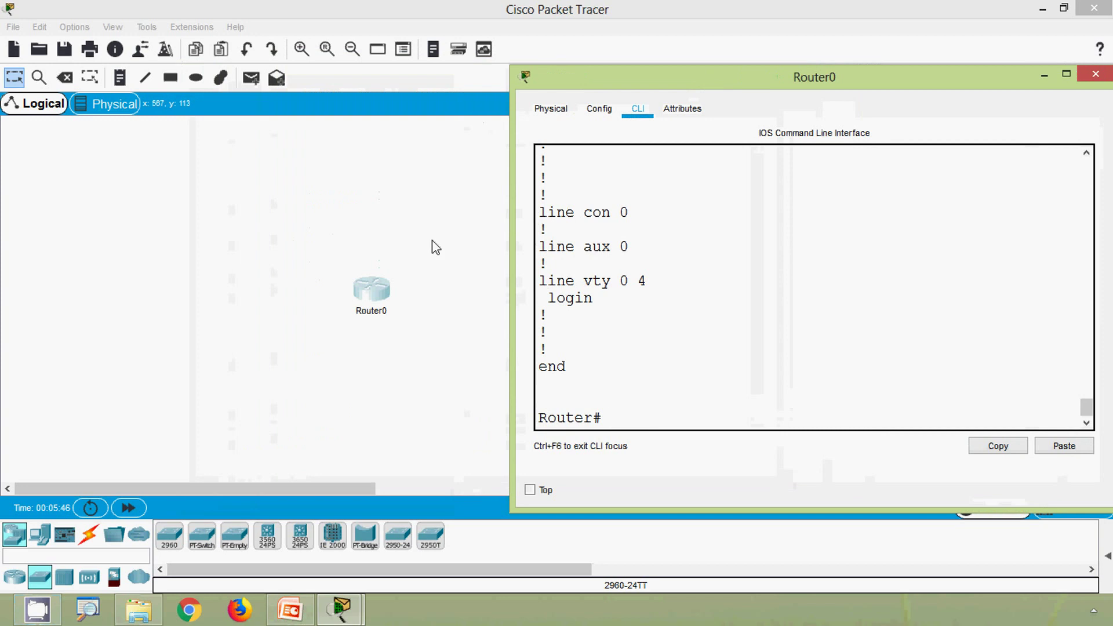
{"action": "left_click_drag", "start_coordinate": [624, 84], "coordinate": [479, 52]}
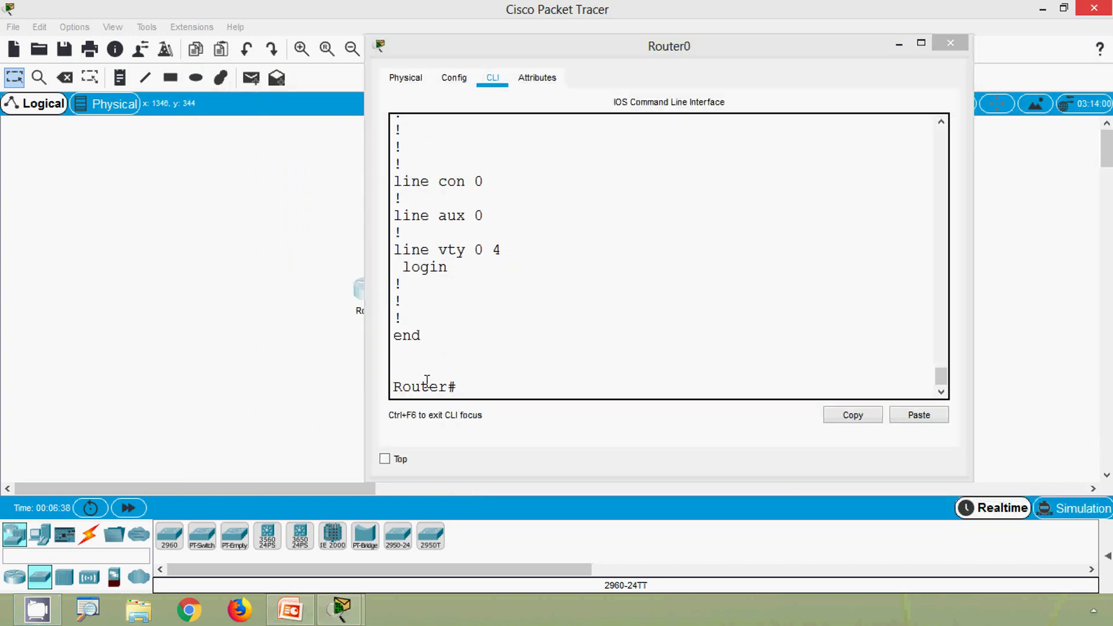
{"action": "left_click", "coordinate": [426, 380]}
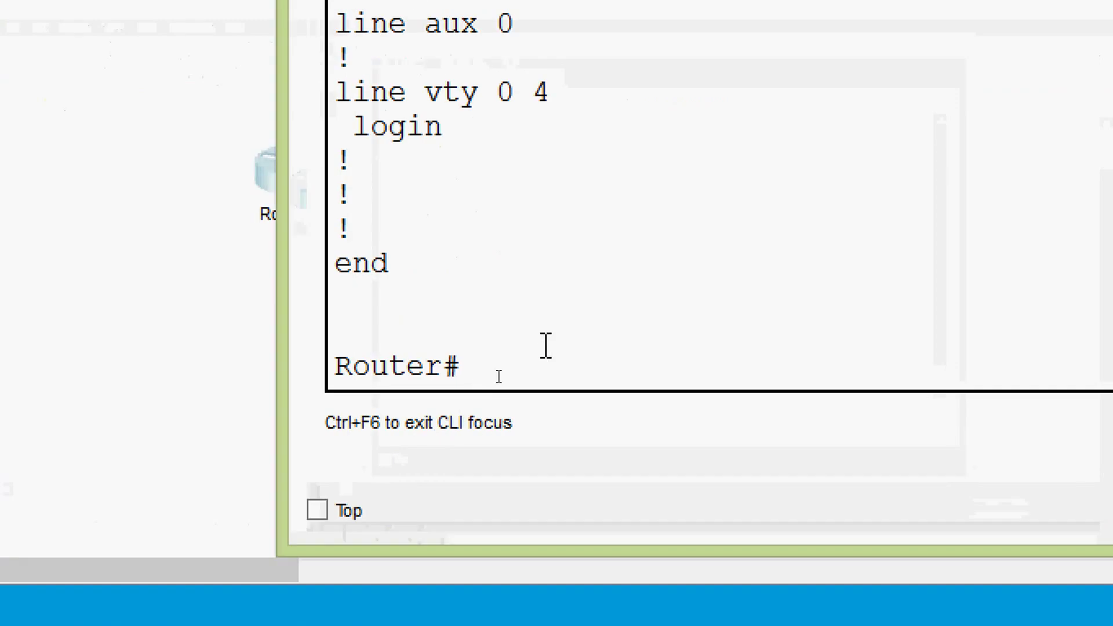
Run show startup-config on Router0, confirming 'startup-config is not present'
{"action": "type", "text": "sh"}
{"action": "key", "text": "Tab"}
{"action": "type", "text": "star"}
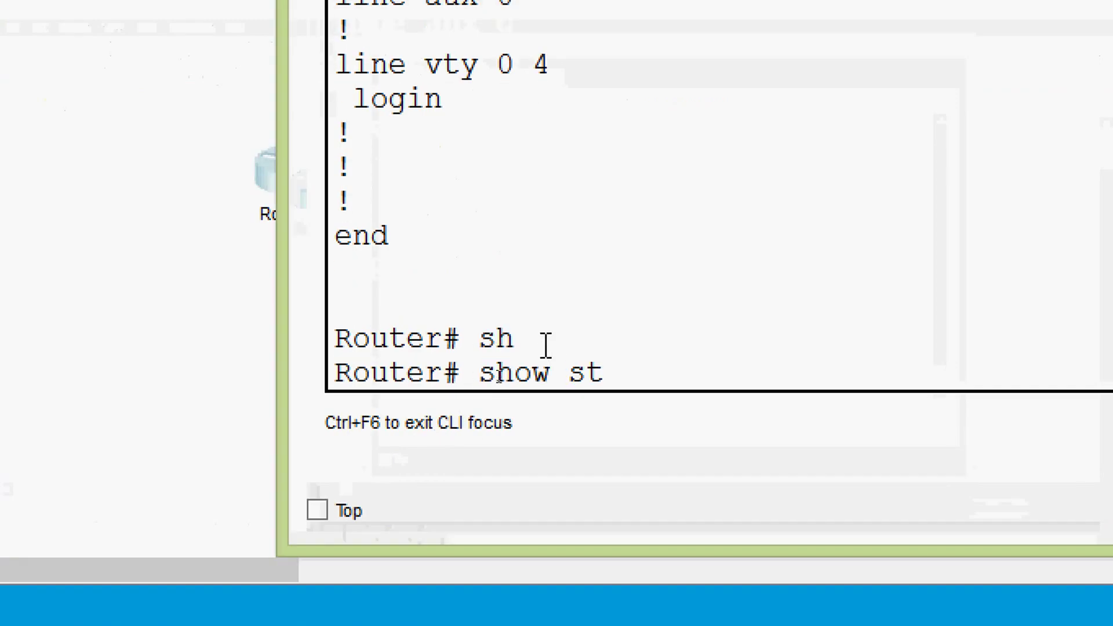
{"action": "key", "text": "Tab"}
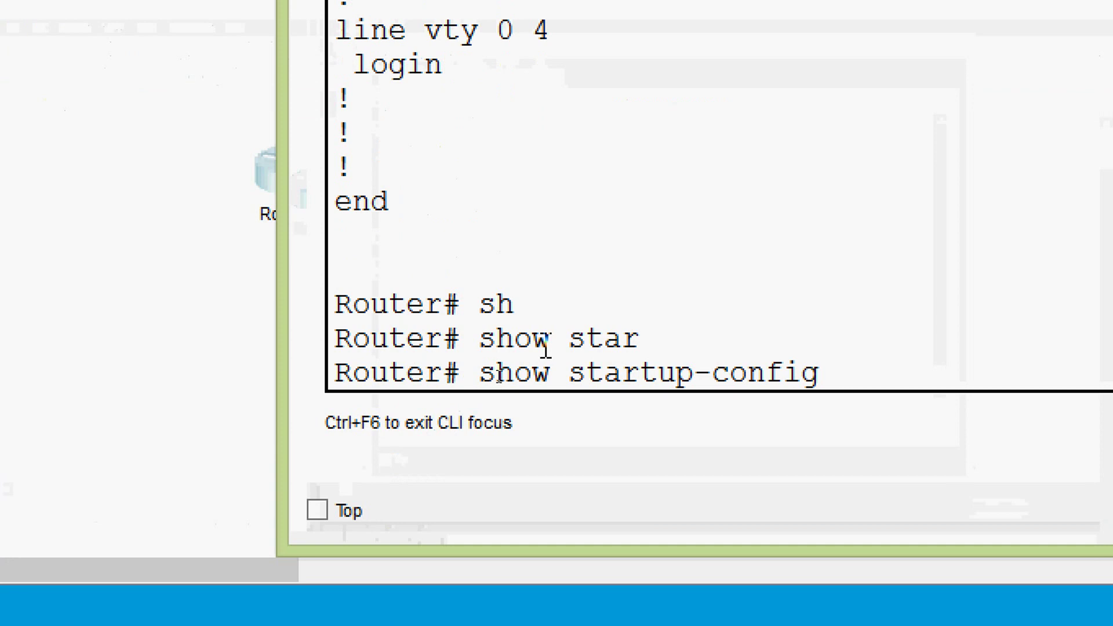
{"action": "key", "text": "Return"}
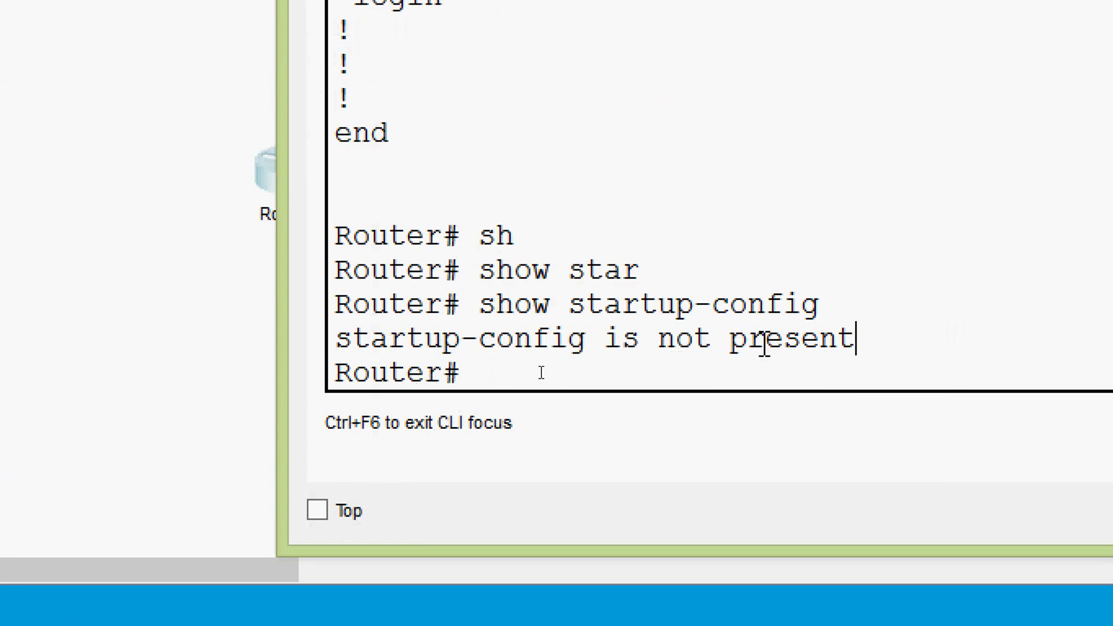
{"action": "triple_click", "coordinate": [400, 330]}
{"action": "left_click", "coordinate": [436, 325]}
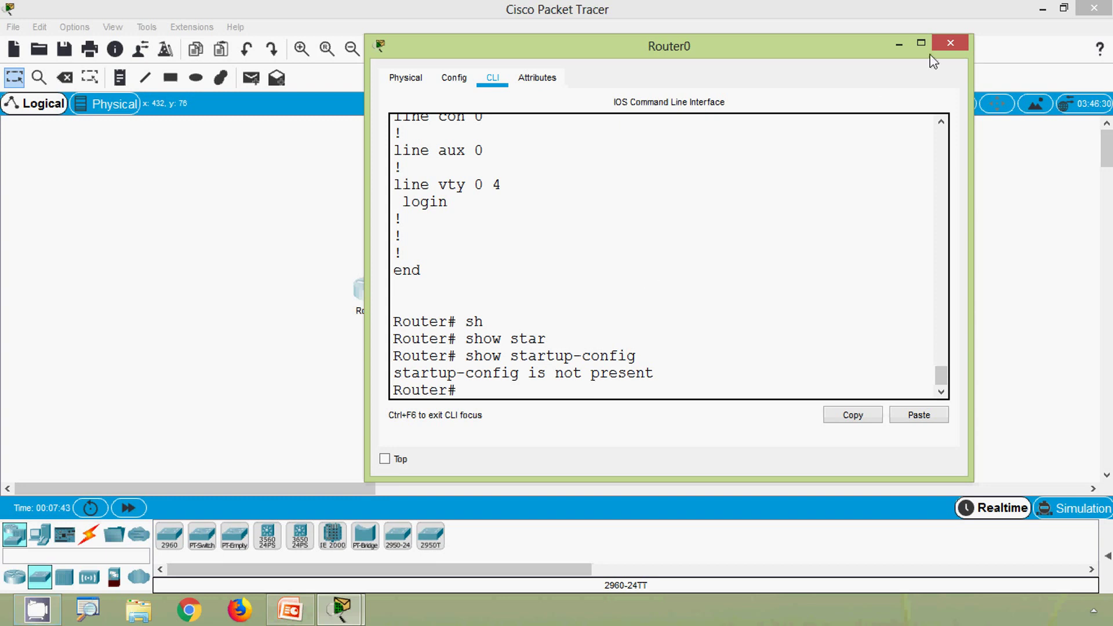
Close Router0's window and bring up Switch0's CLI with its C2960 boot messages
{"action": "left_click", "coordinate": [944, 44]}
{"action": "left_click", "coordinate": [551, 293]}
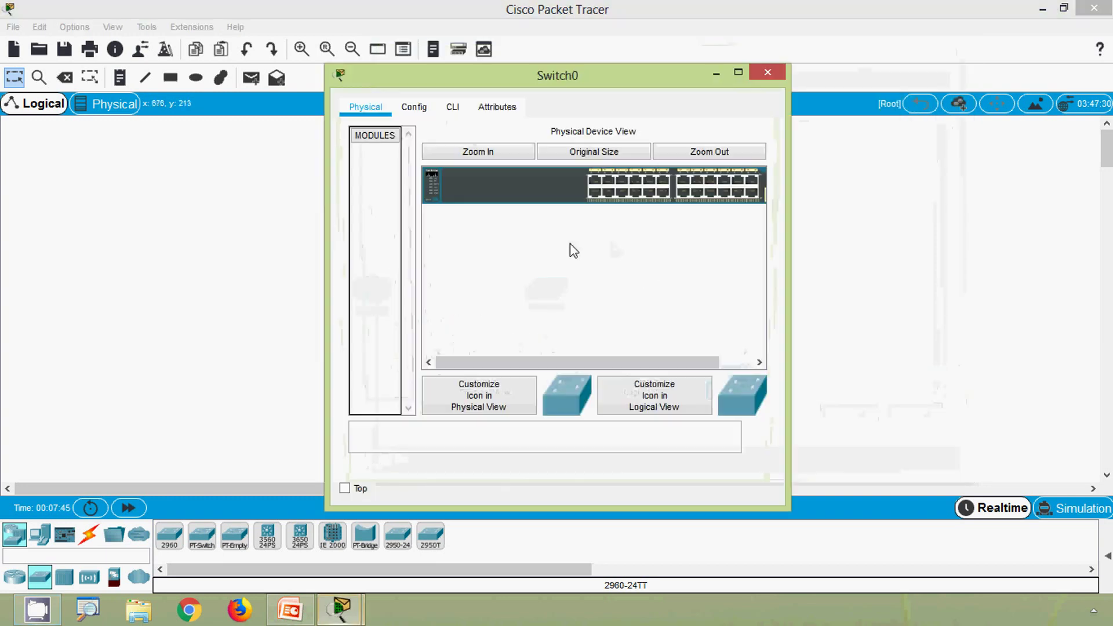
{"action": "left_click", "coordinate": [453, 108]}
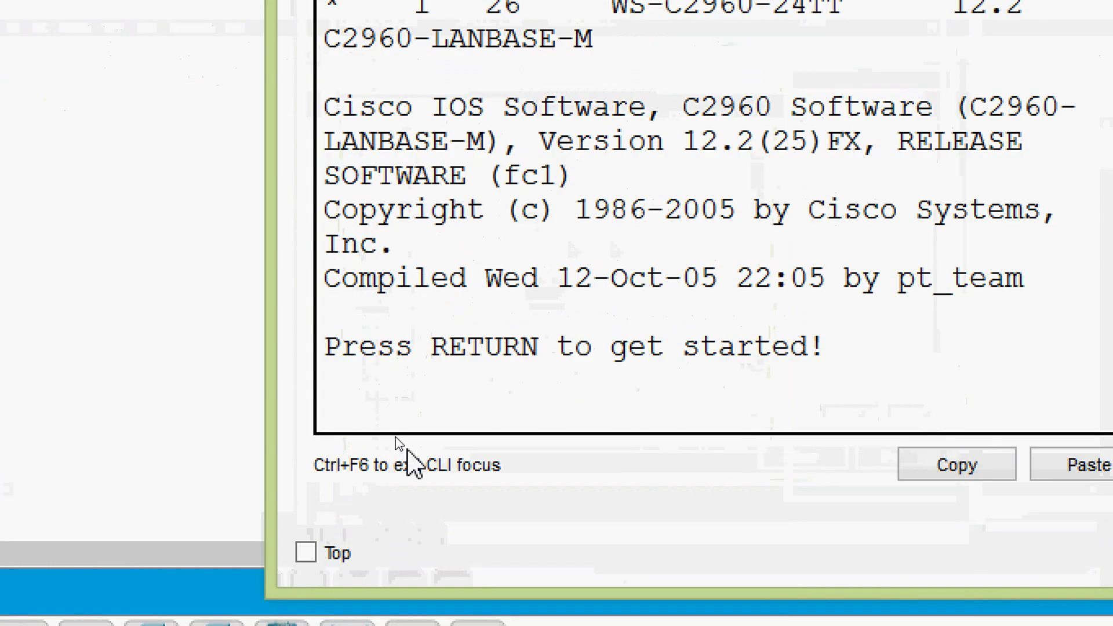
Wake Switch0's console and enter privileged mode with enable
{"action": "key", "text": "Return"}
{"action": "key", "text": "Return"}
{"action": "type", "text": "ena"}
{"action": "key", "text": "Tab"}
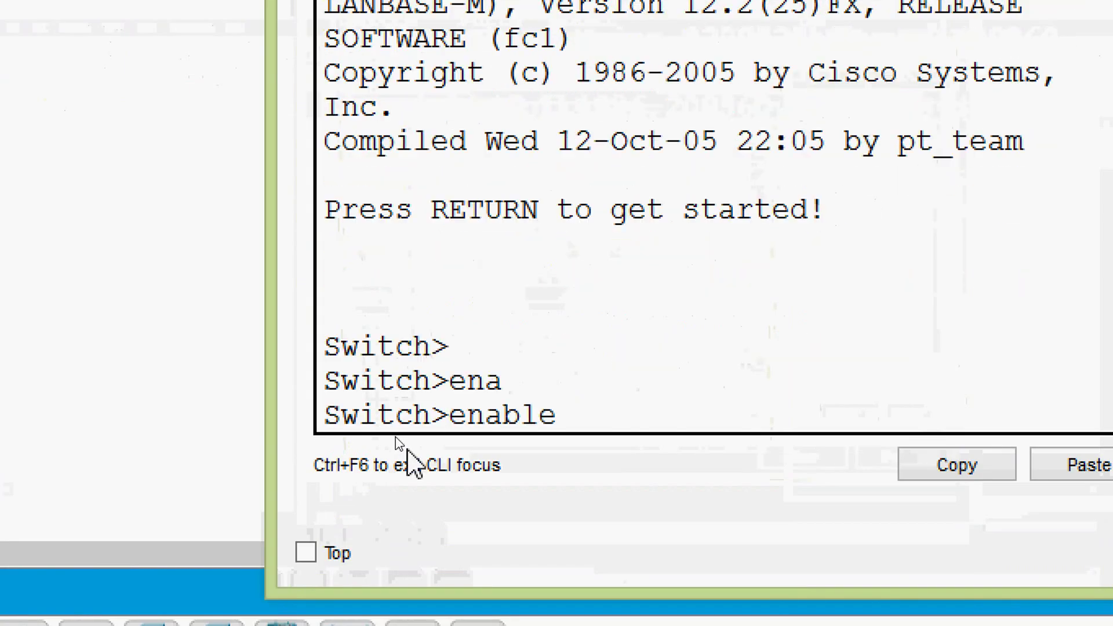
{"action": "key", "text": "Return"}
Run show running-config on Switch0 and page through all 1078 bytes to end
{"action": "type", "text": "sh"}
{"action": "key", "text": "Tab"}
{"action": "type", "text": "ru"}
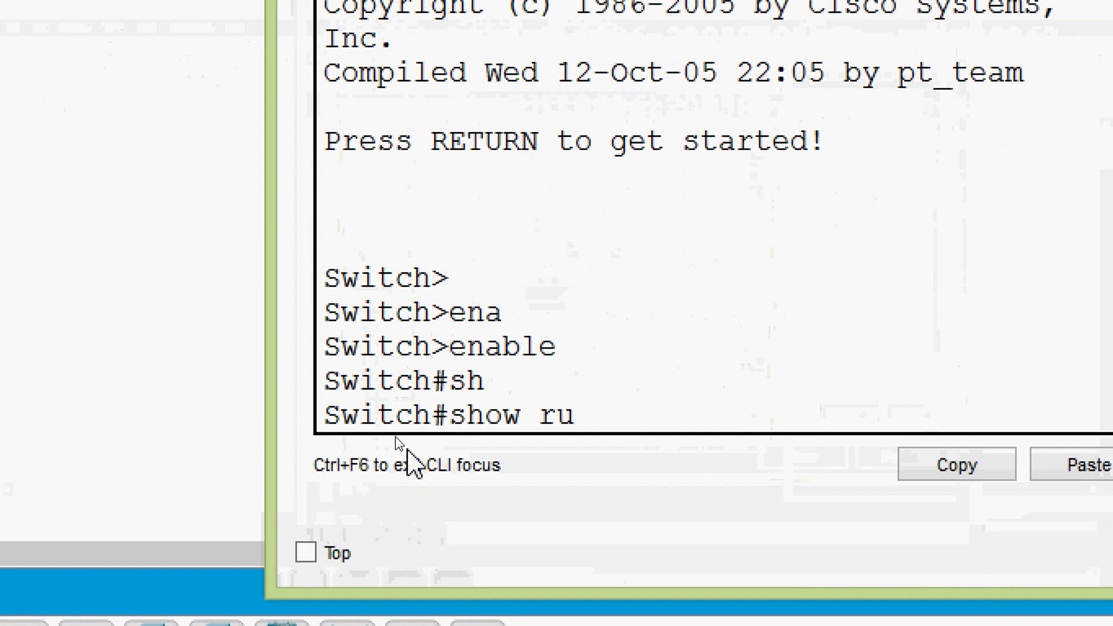
{"action": "key", "text": "Tab"}
{"action": "key", "text": "Return"}
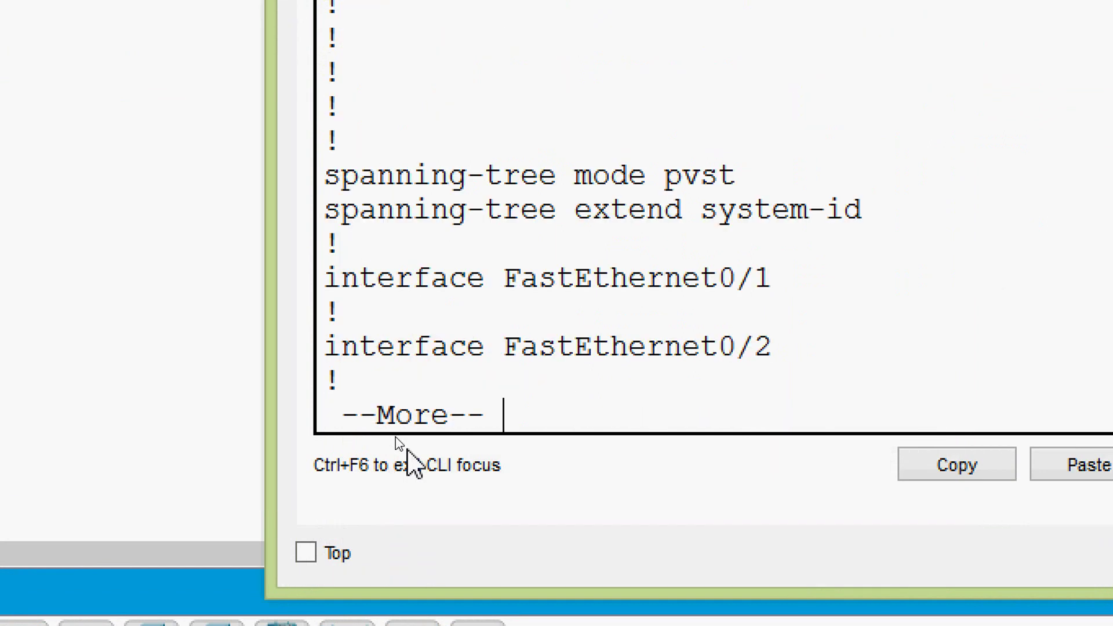
{"action": "scroll", "coordinate": [619, 41], "scroll_direction": "up", "scroll_amount": 1}
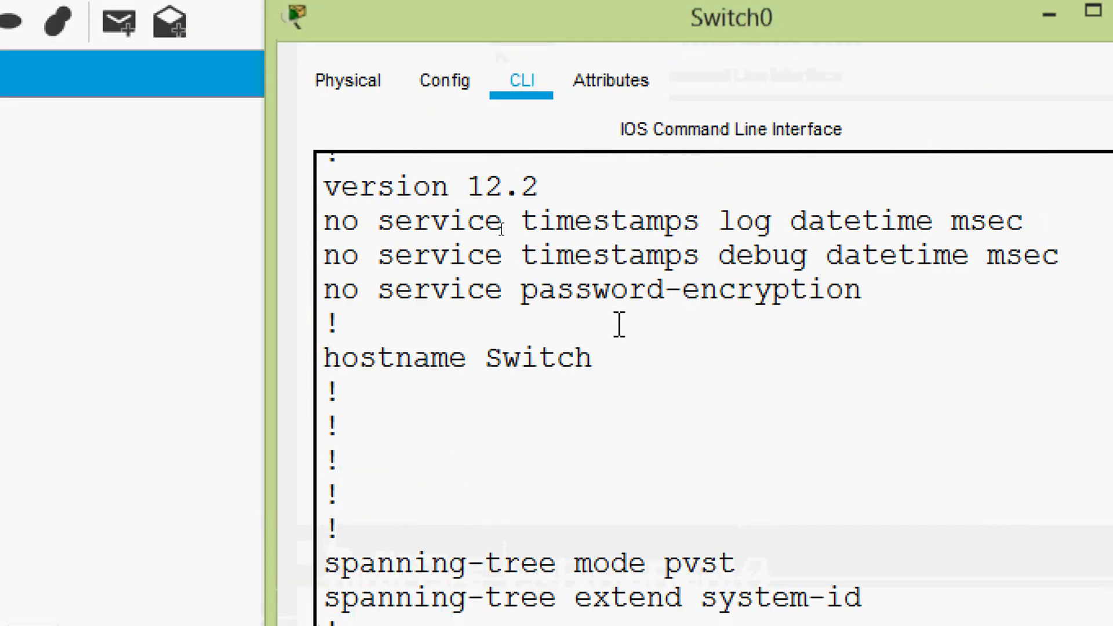
{"action": "scroll", "coordinate": [620, 324], "scroll_direction": "up", "scroll_amount": 1}
{"action": "scroll", "coordinate": [626, 402], "scroll_direction": "up", "scroll_amount": 1}
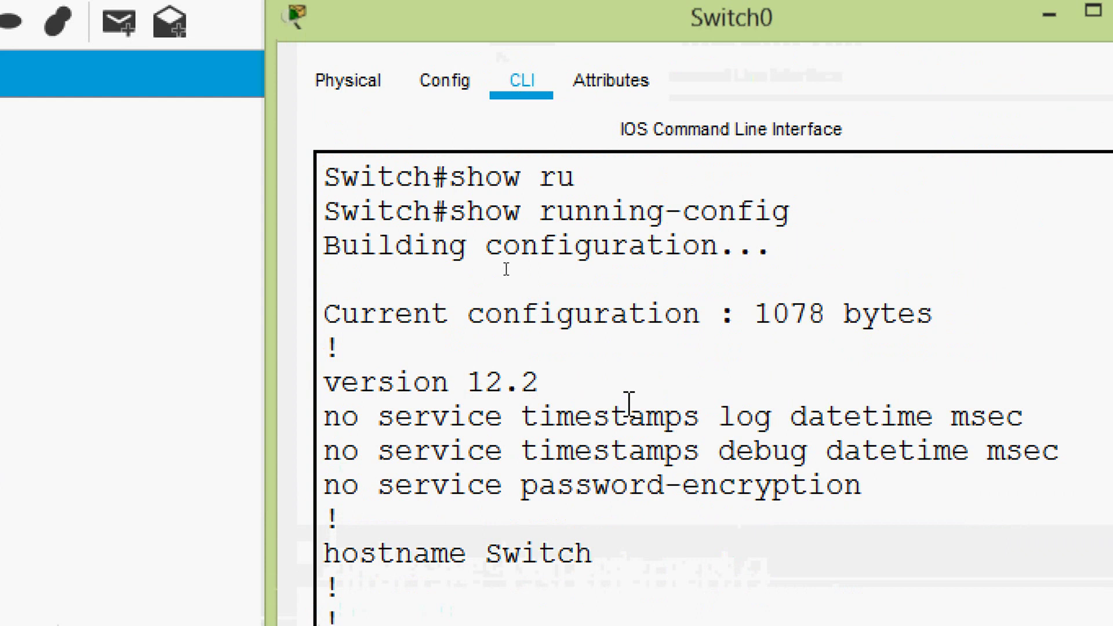
{"action": "scroll", "coordinate": [631, 415], "scroll_direction": "down", "scroll_amount": 2}
{"action": "scroll", "coordinate": [632, 419], "scroll_direction": "down", "scroll_amount": 8}
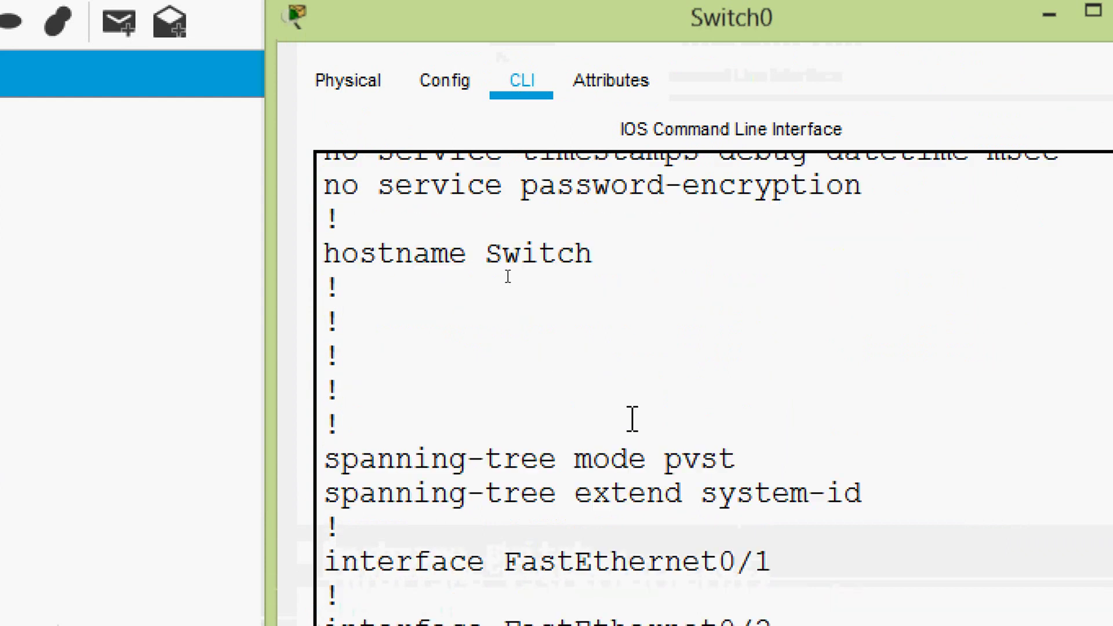
{"action": "scroll", "coordinate": [625, 455], "scroll_direction": "down", "scroll_amount": 7}
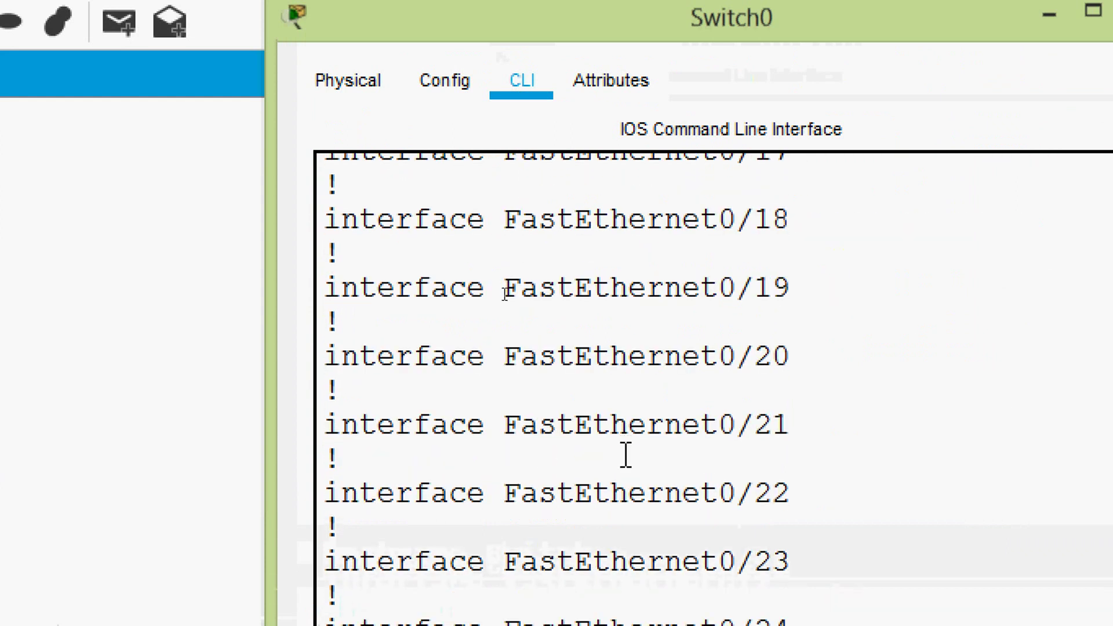
{"action": "key", "text": "space"}
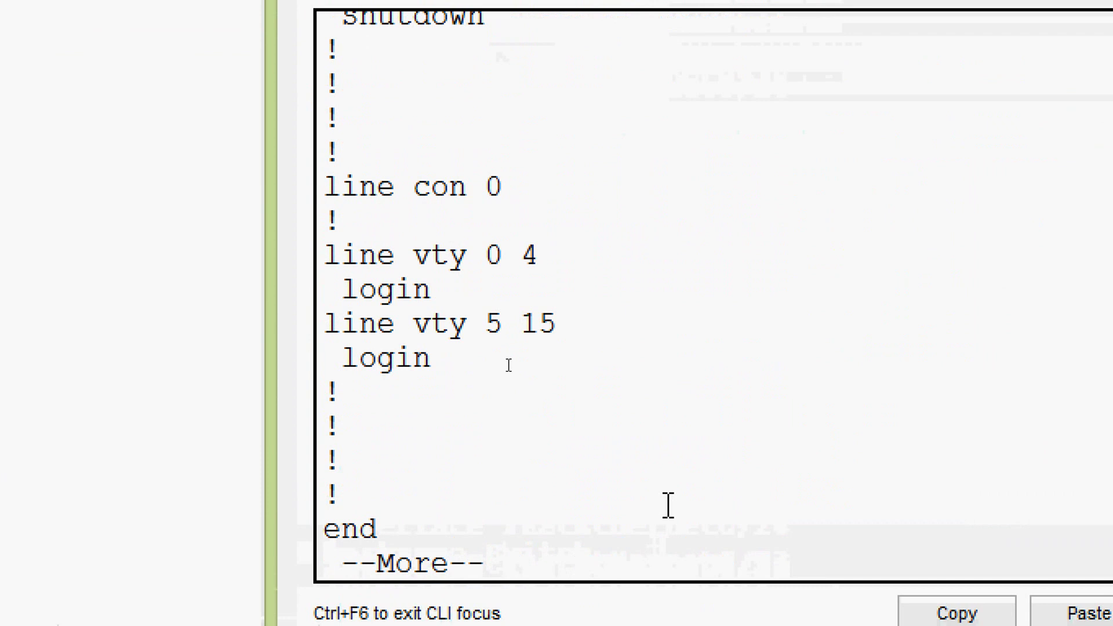
{"action": "key", "text": "space"}
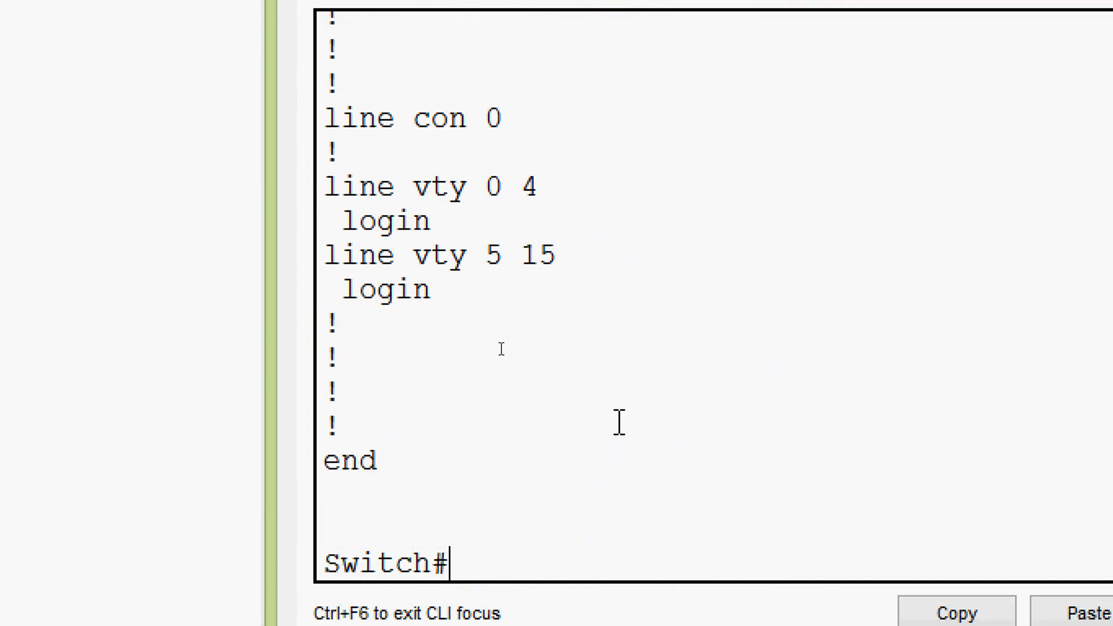
Run show startup-config on Switch0, confirming it reports not present
{"action": "type", "text": "sh"}
{"action": "key", "text": "Tab"}
{"action": "type", "text": "st"}
{"action": "key", "text": "Tab"}
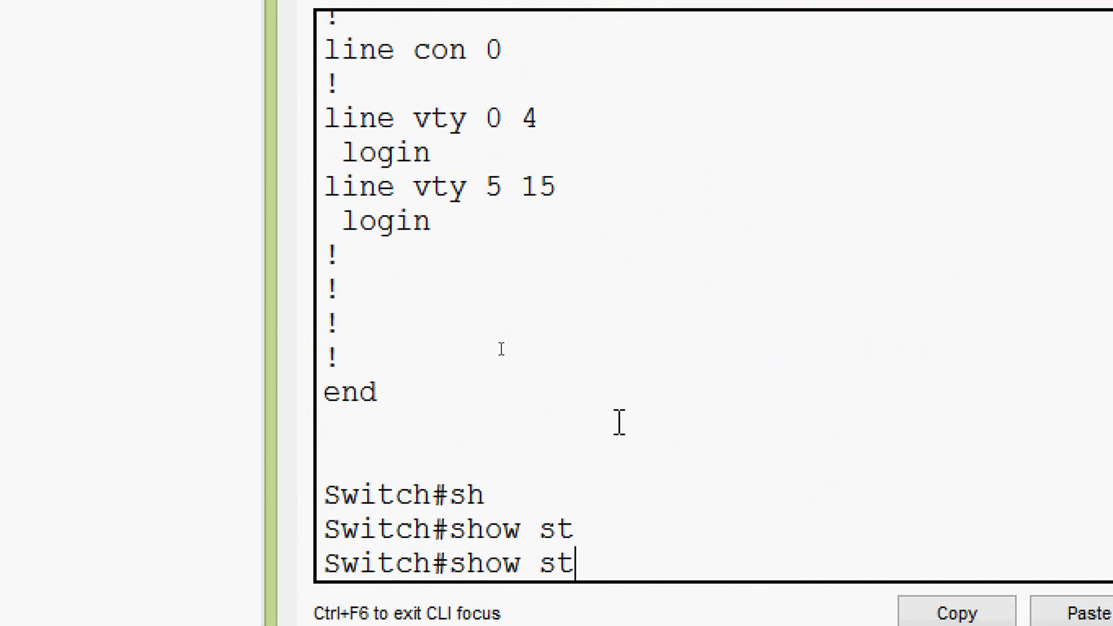
{"action": "type", "text": "ar"}
{"action": "key", "text": "Tab"}
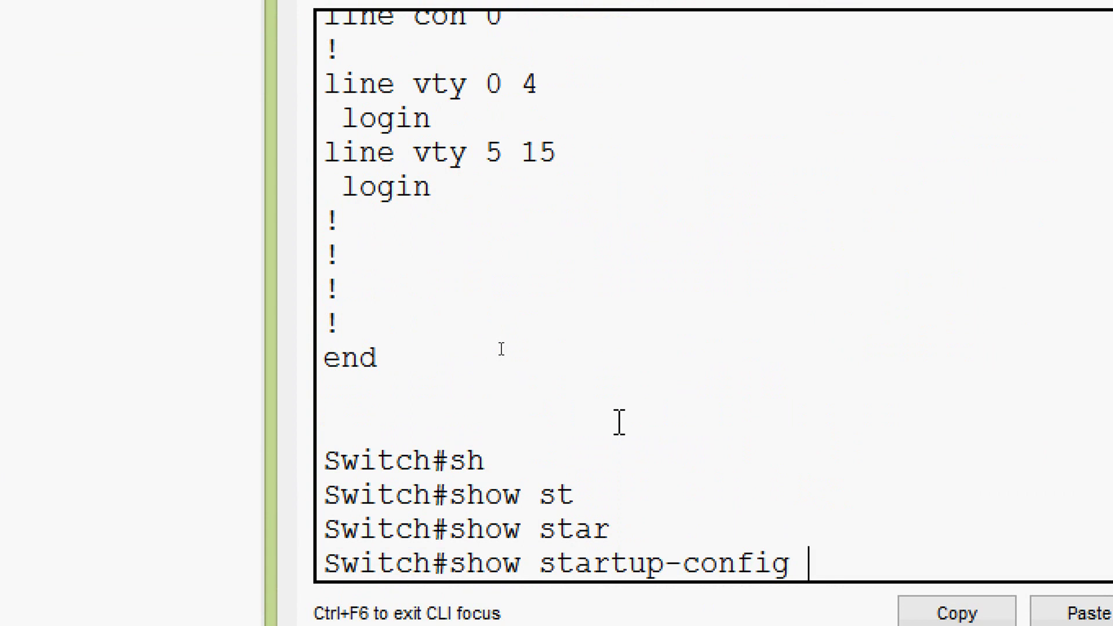
{"action": "key", "text": "Return"}
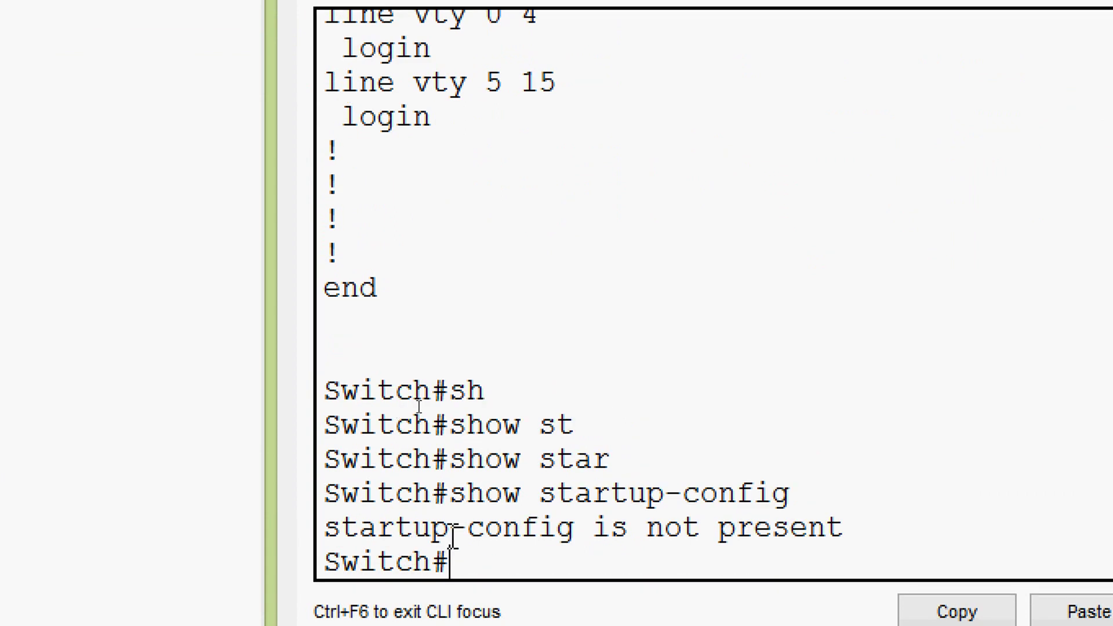
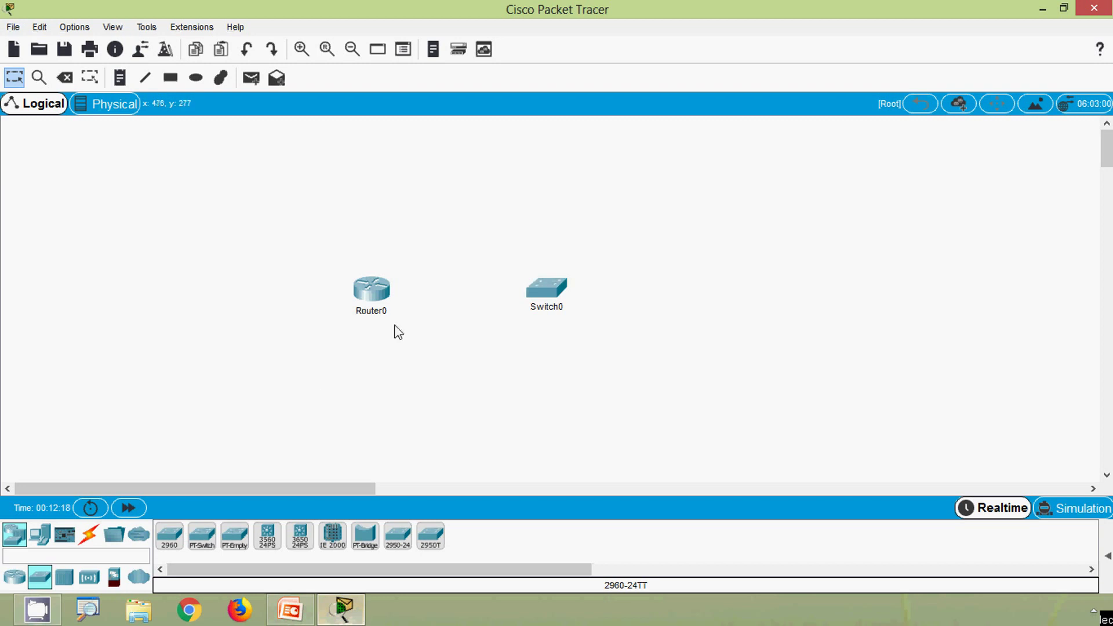
Open Router0's CLI and place the cursor at the Router# prompt
{"action": "left_click", "coordinate": [371, 289]}
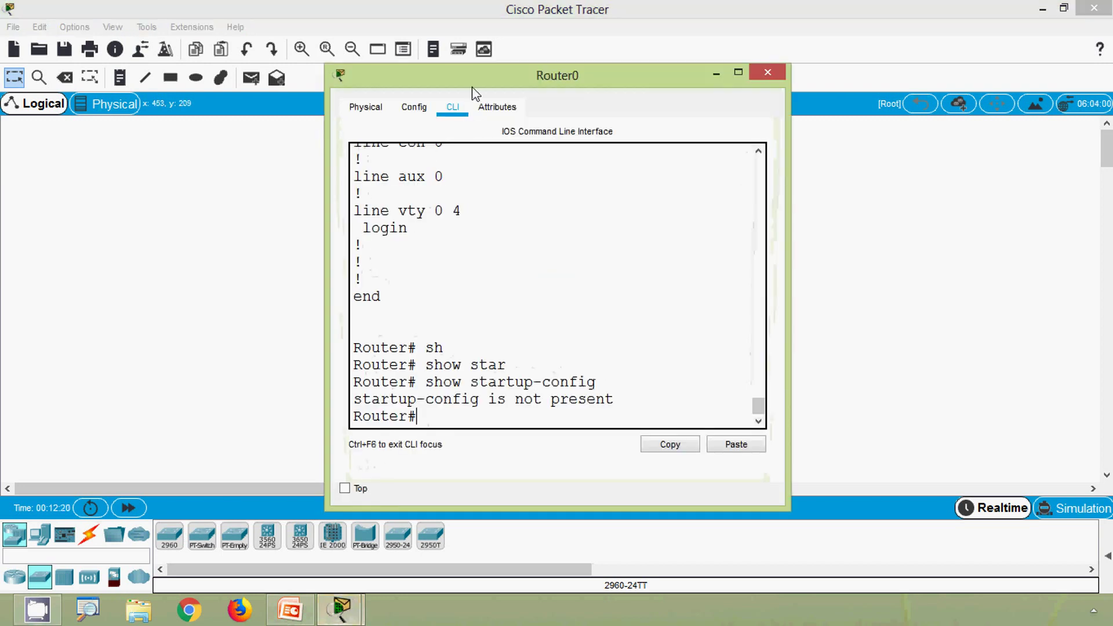
{"action": "left_click_drag", "start_coordinate": [474, 81], "coordinate": [477, 71]}
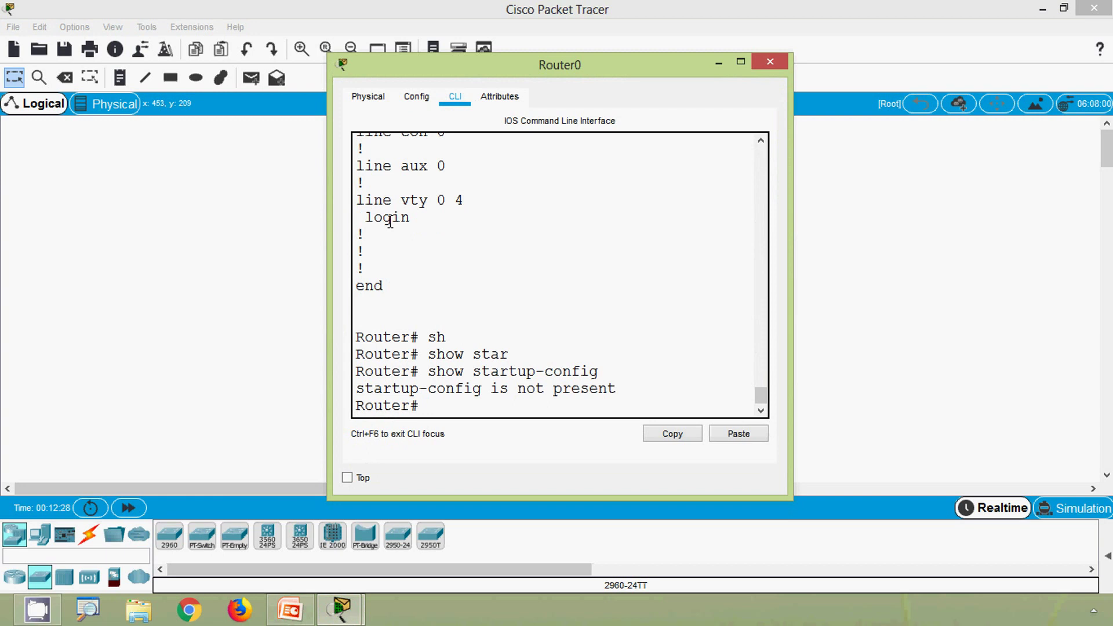
{"action": "left_click", "coordinate": [463, 388]}
{"action": "left_click", "coordinate": [428, 412]}
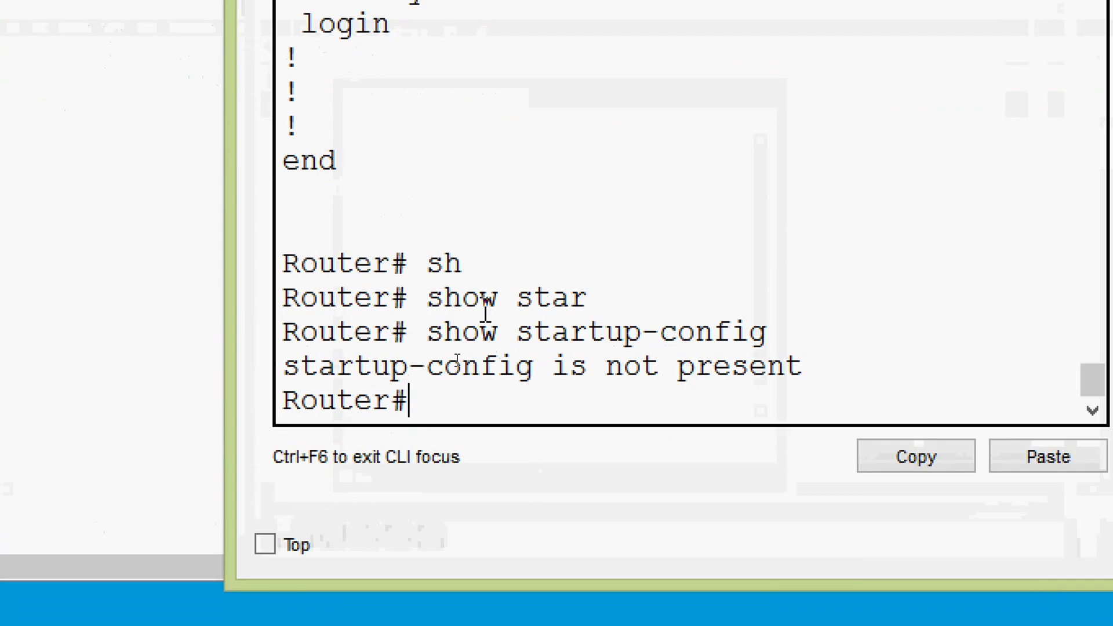
Copy running-config to startup-config, accepting the default destination filename until [OK] appears
{"action": "type", "text": "copy run"}
{"action": "key", "text": "Tab"}
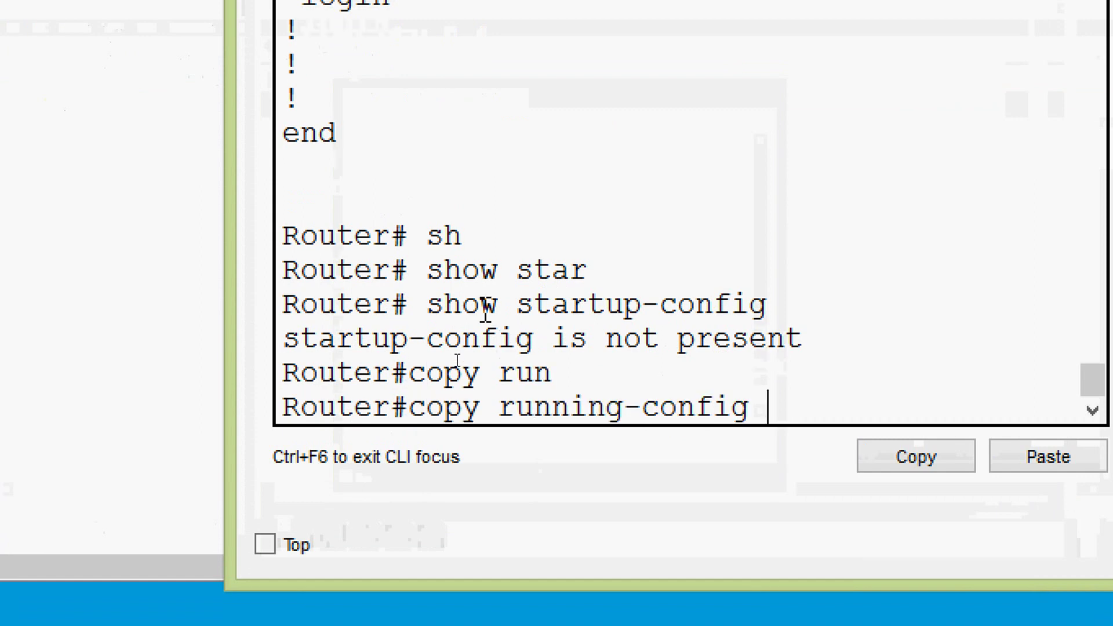
{"action": "type", "text": "st"}
{"action": "key", "text": "Tab"}
{"action": "key", "text": "Return"}
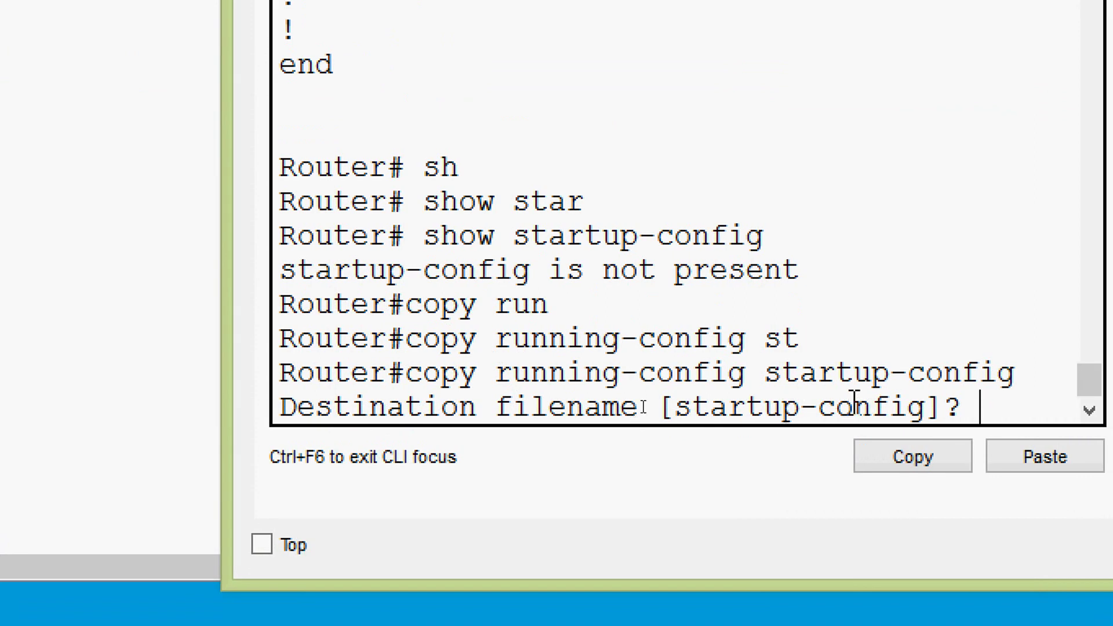
{"action": "key", "text": "Return"}
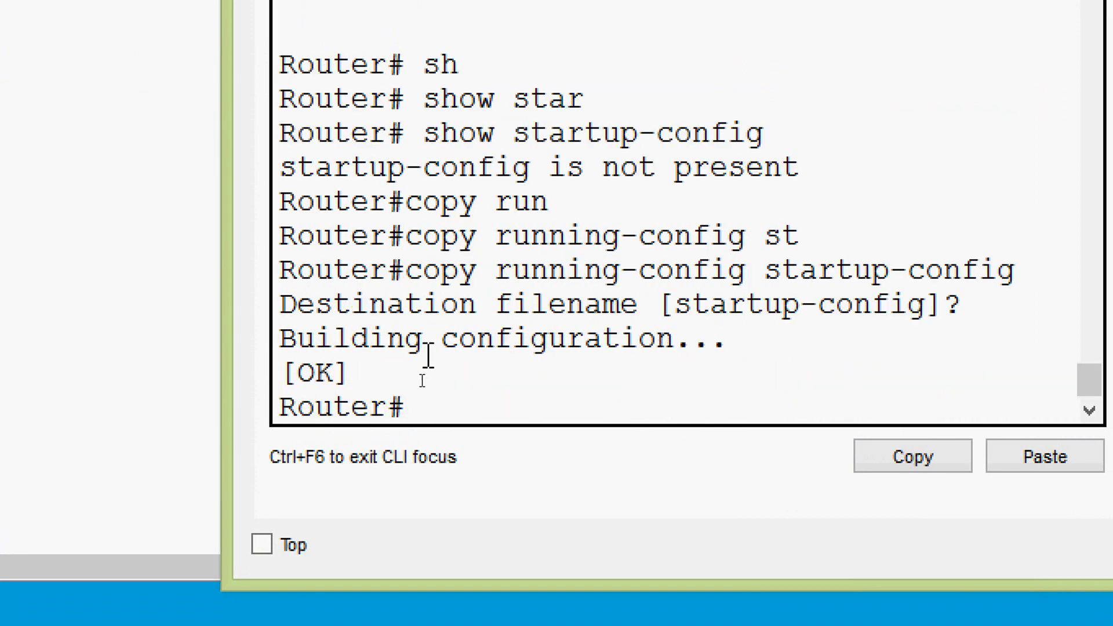
{"action": "left_click_drag", "start_coordinate": [390, 365], "coordinate": [255, 369]}
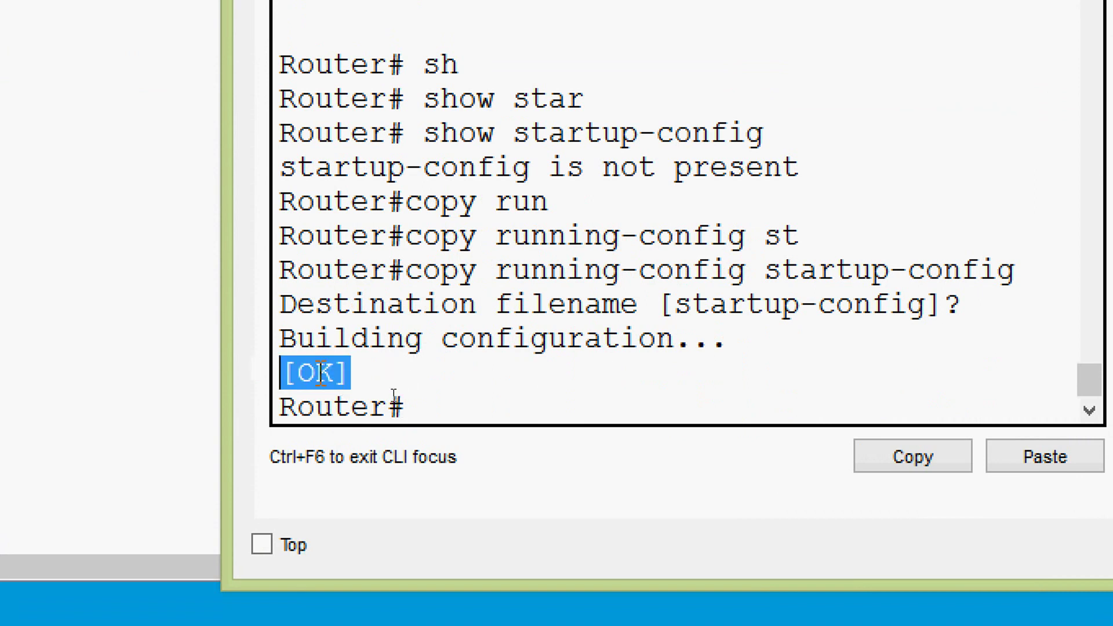
{"action": "left_click", "coordinate": [429, 399]}
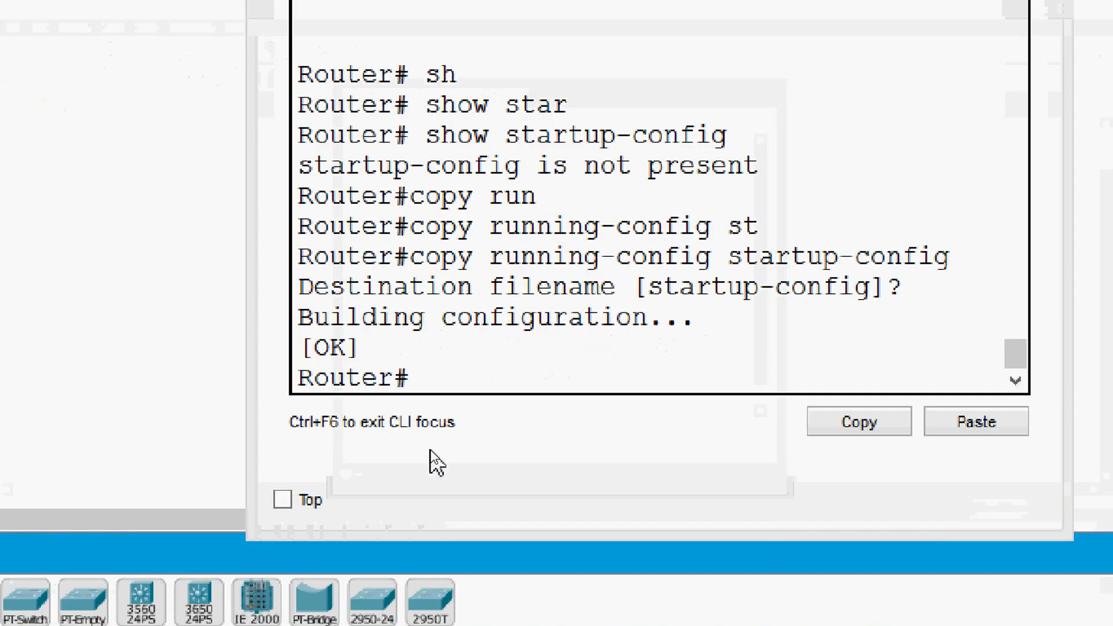
Run show startup-config and page through the listing, still hostname Router, to its end
{"action": "type", "text": "sh"}
{"action": "key", "text": "Tab"}
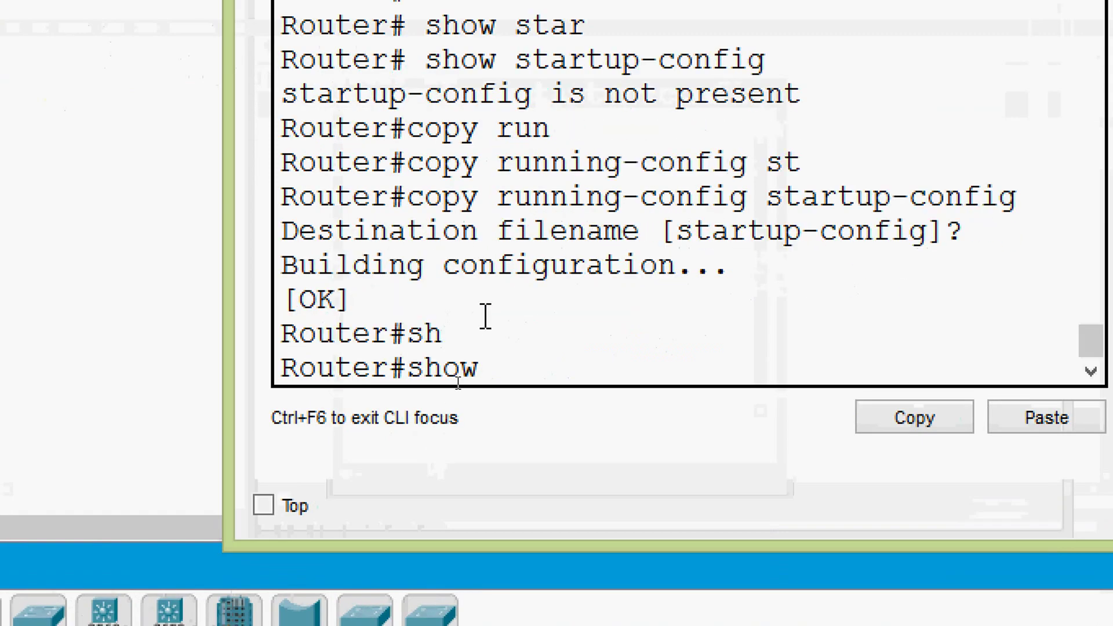
{"action": "type", "text": "st"}
{"action": "key", "text": "Tab"}
{"action": "type", "text": "art"}
{"action": "key", "text": "Tab"}
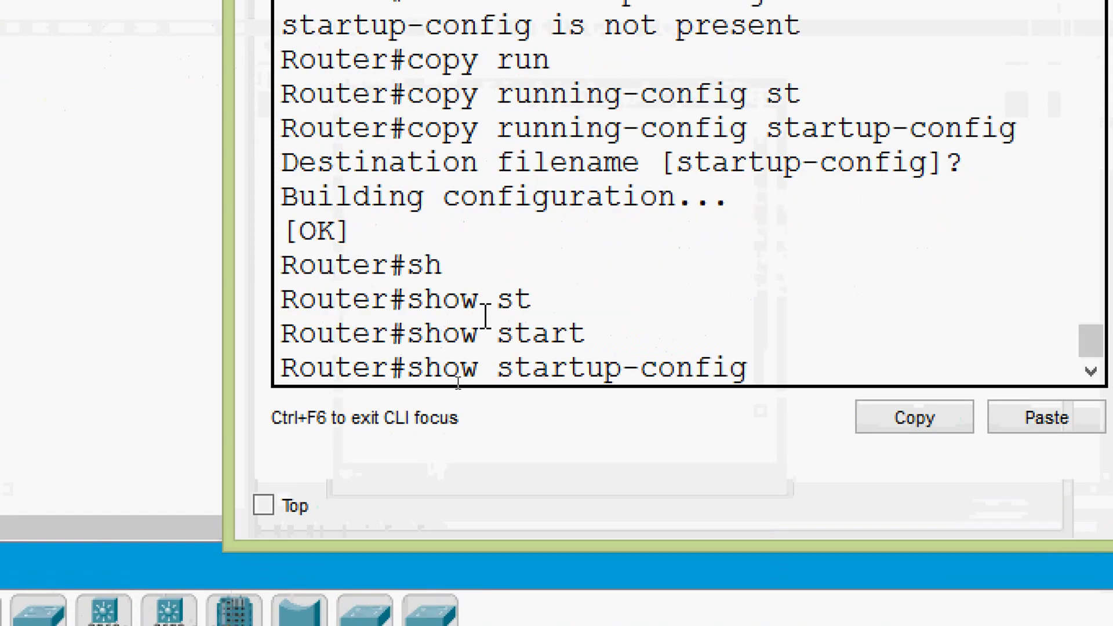
{"action": "key", "text": "Return"}
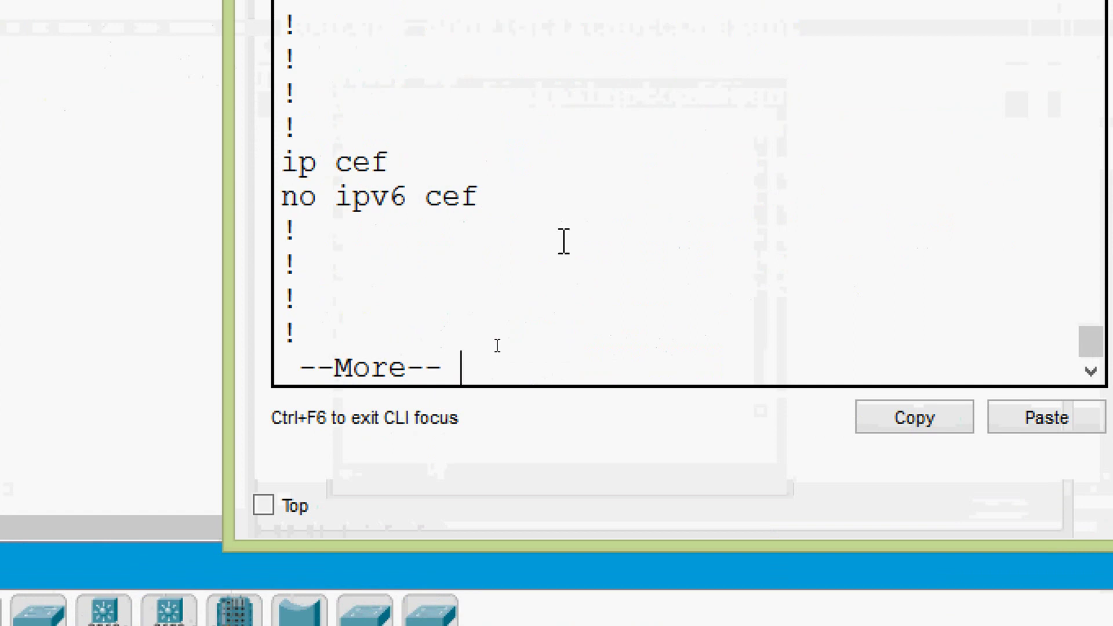
{"action": "scroll", "coordinate": [566, 241], "scroll_direction": "up", "scroll_amount": 2}
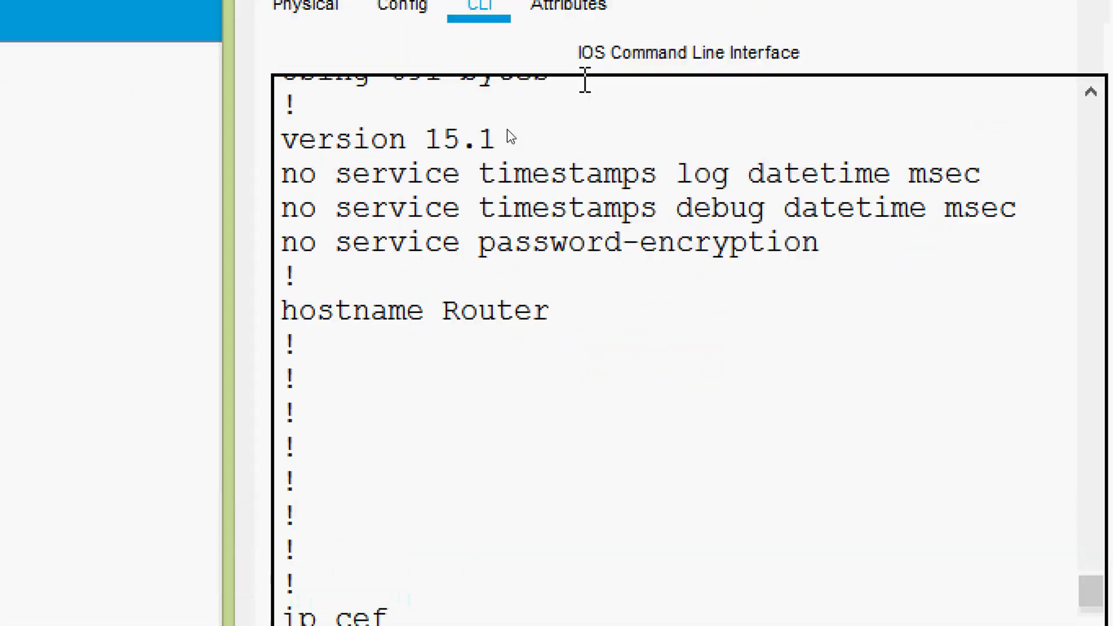
{"action": "scroll", "coordinate": [583, 148], "scroll_direction": "up", "scroll_amount": 2}
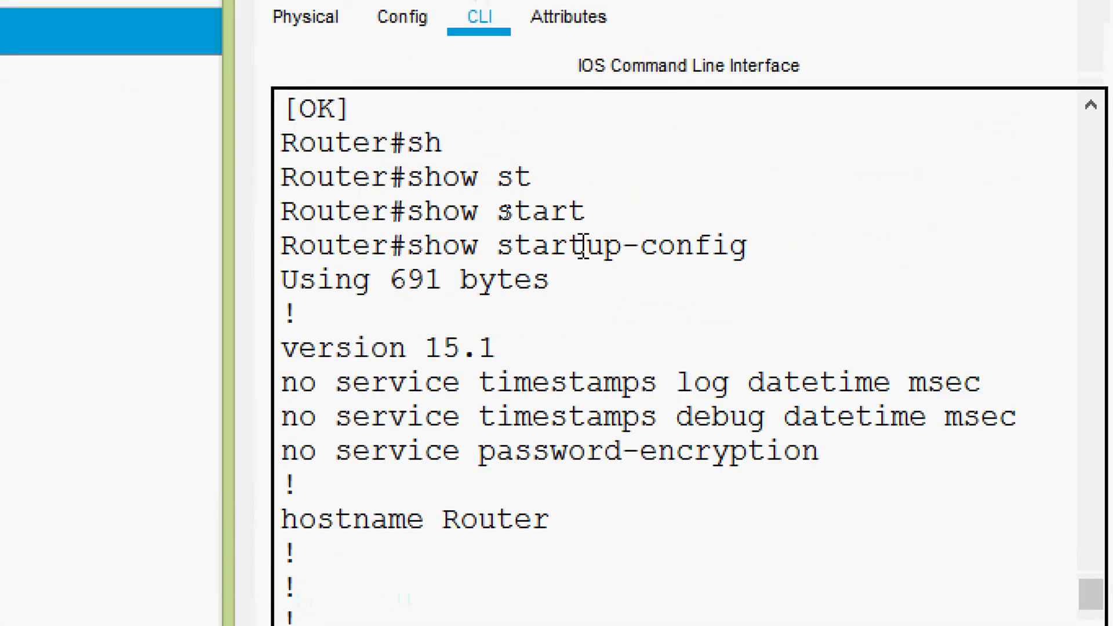
{"action": "scroll", "coordinate": [582, 246], "scroll_direction": "down", "scroll_amount": 4}
{"action": "key", "text": "space"}
{"action": "key", "text": "space"}
{"action": "key", "text": "space"}
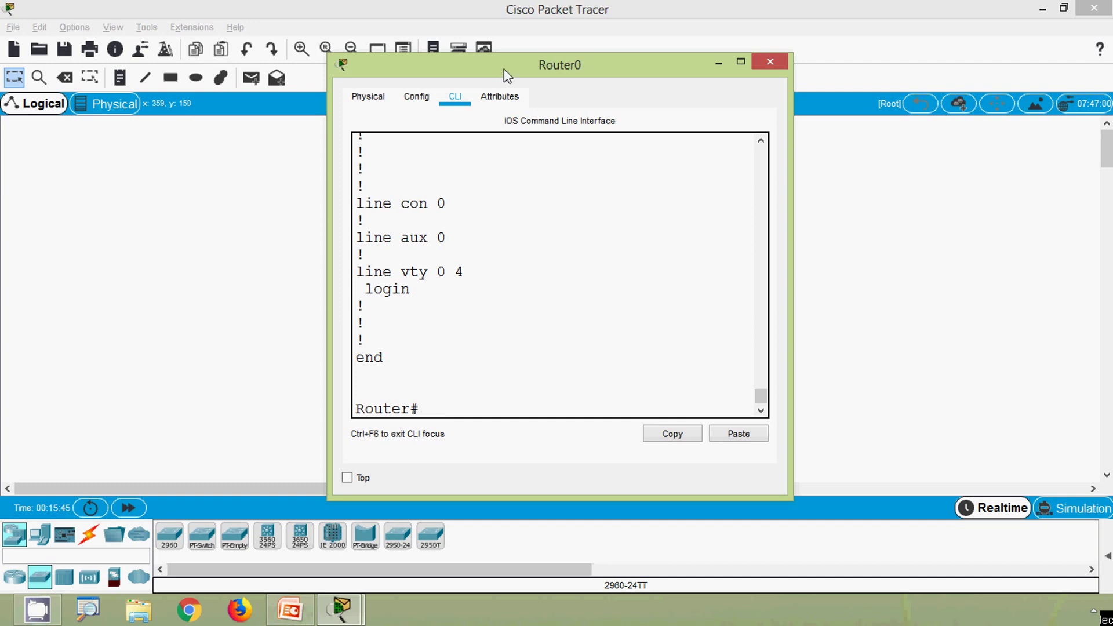
Enter global configuration mode with configure terminal
{"action": "left_click_drag", "start_coordinate": [503, 69], "coordinate": [501, 51]}
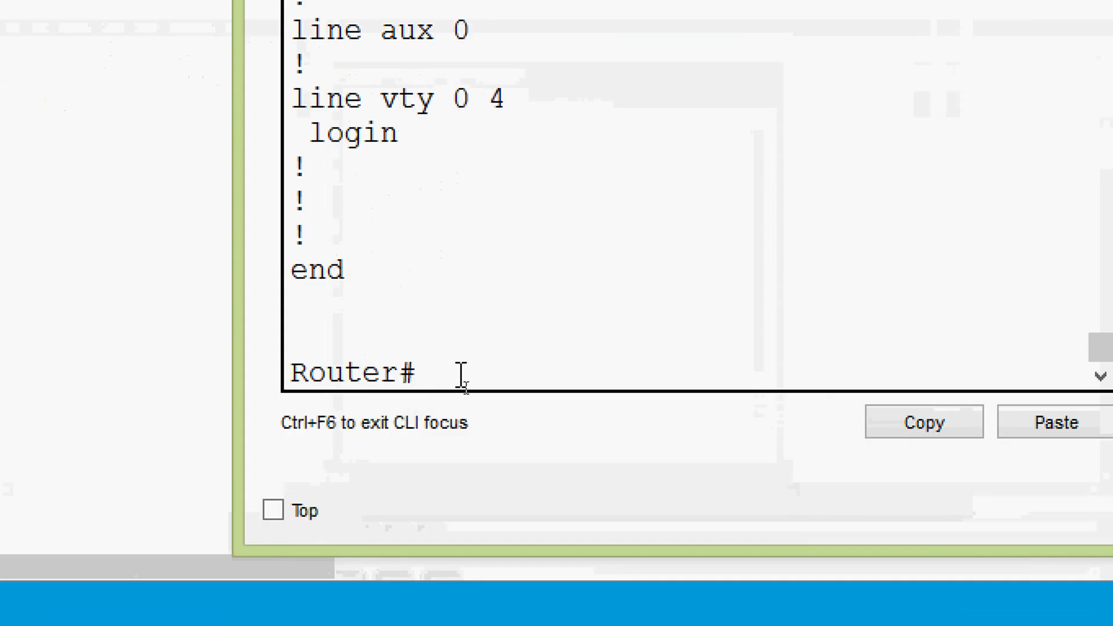
{"action": "type", "text": "conf"}
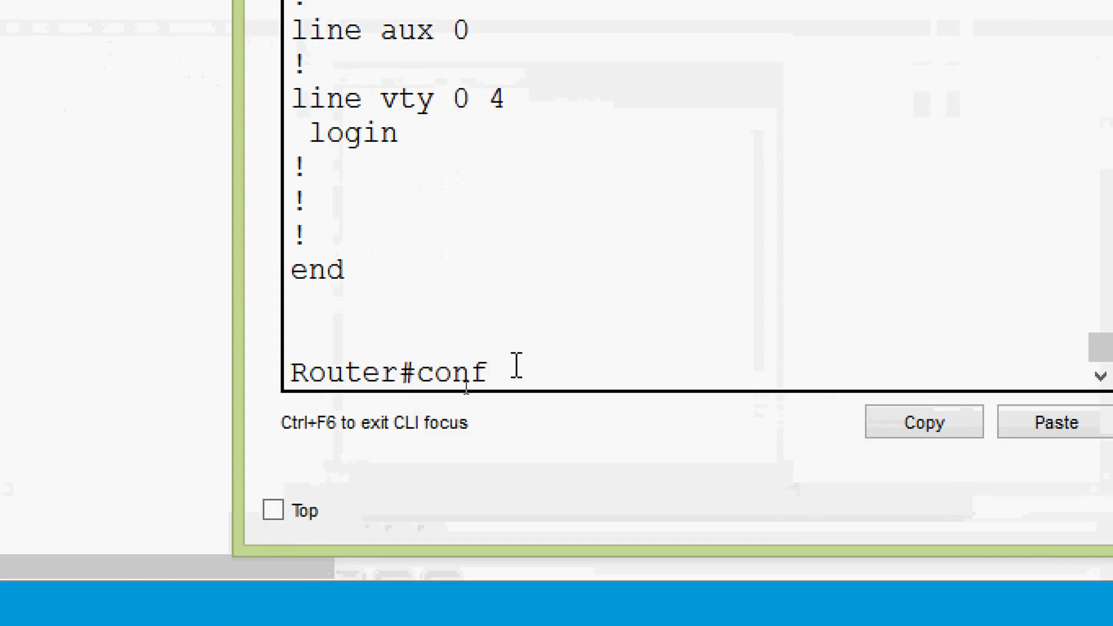
{"action": "key", "text": "Tab"}
{"action": "type", "text": "t"}
{"action": "key", "text": "Tab"}
{"action": "key", "text": "Return"}
Set hostname R1 so the prompt changes to R1(config)#
{"action": "type", "text": "host"}
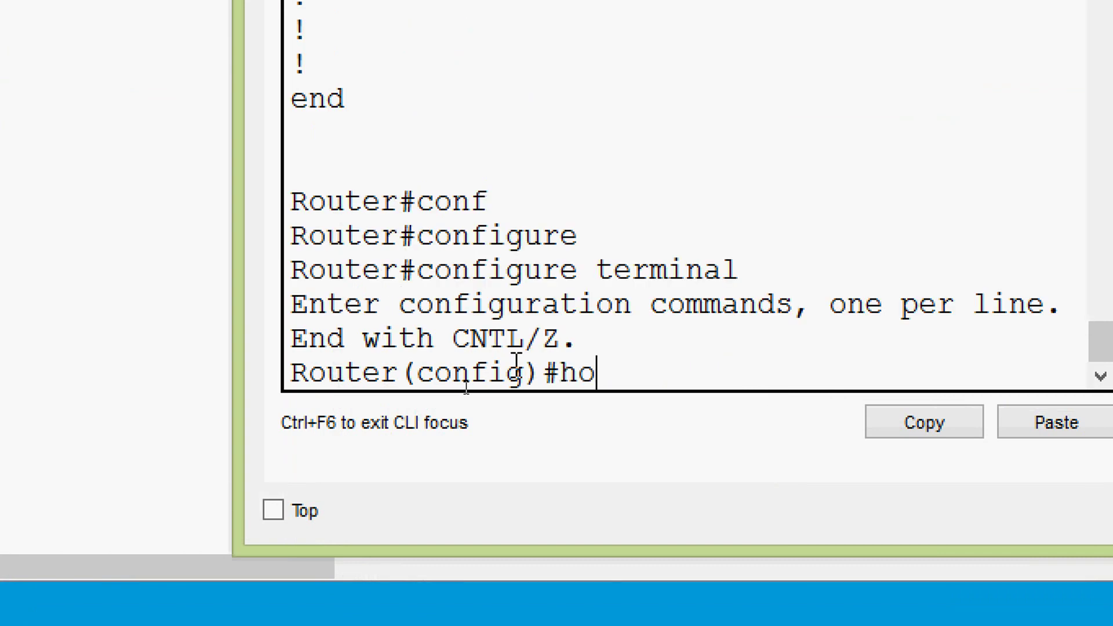
{"action": "key", "text": "Tab"}
{"action": "type", "text": "R"}
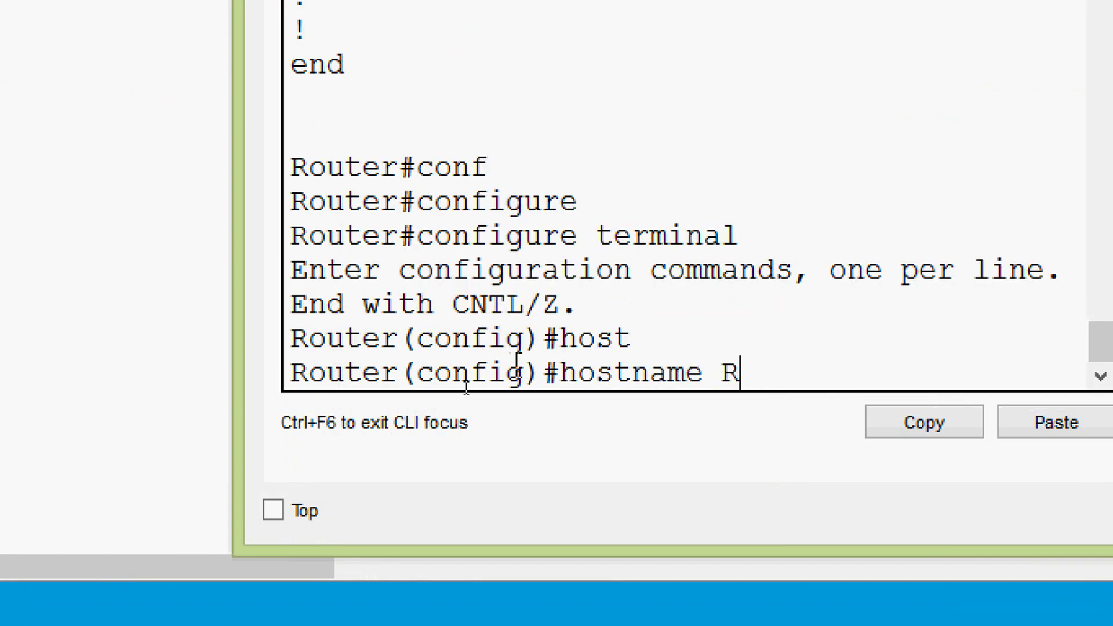
{"action": "type", "text": "1"}
{"action": "key", "text": "Return"}
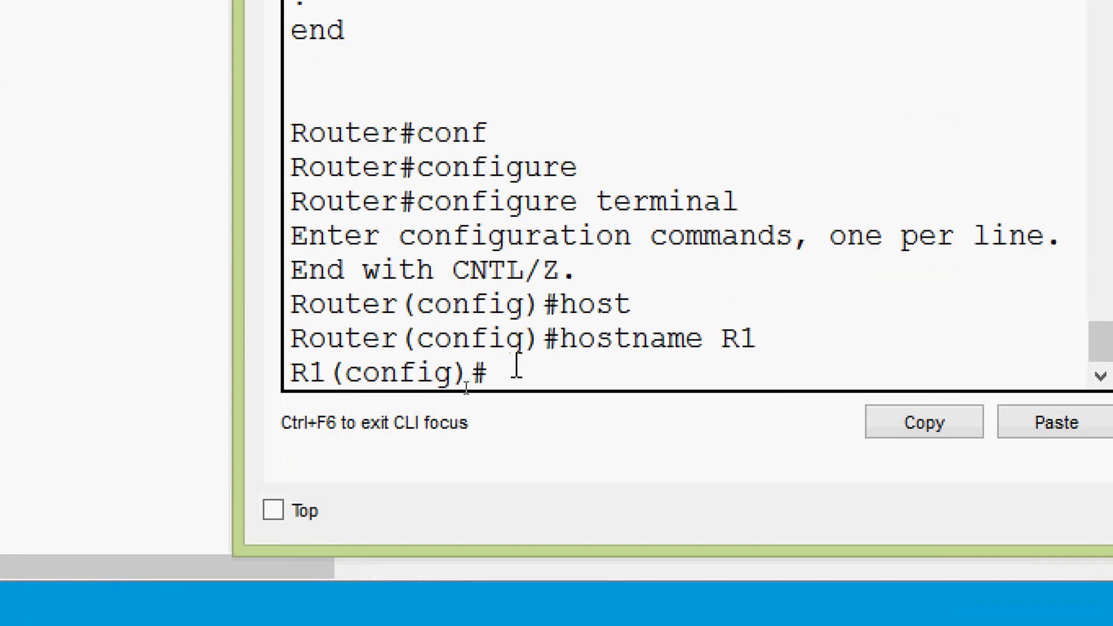
{"action": "key", "text": "Return"}
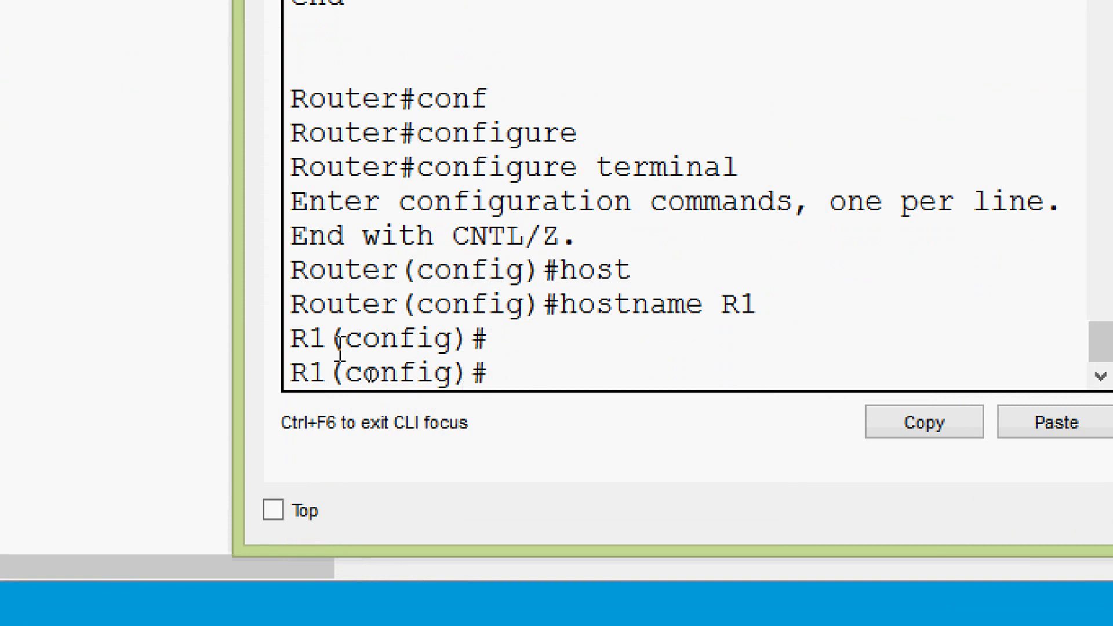
{"action": "left_click_drag", "start_coordinate": [401, 318], "coordinate": [290, 339]}
{"action": "left_click", "coordinate": [492, 339]}
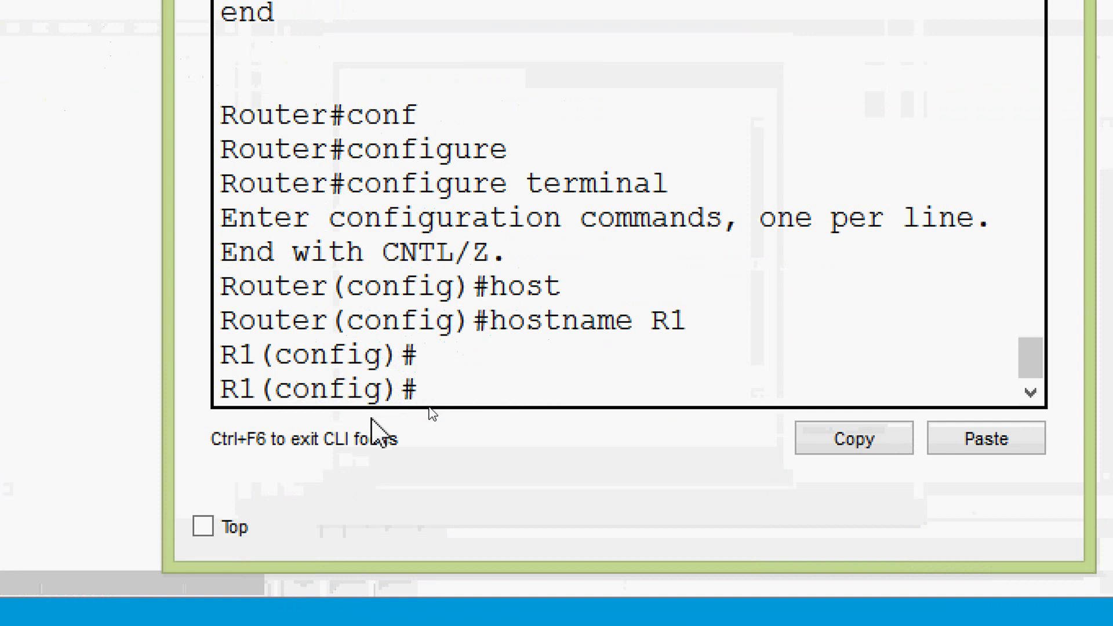
Return to R1# and show running-config, which now lists hostname R1
{"action": "key", "text": "ctrl+z"}
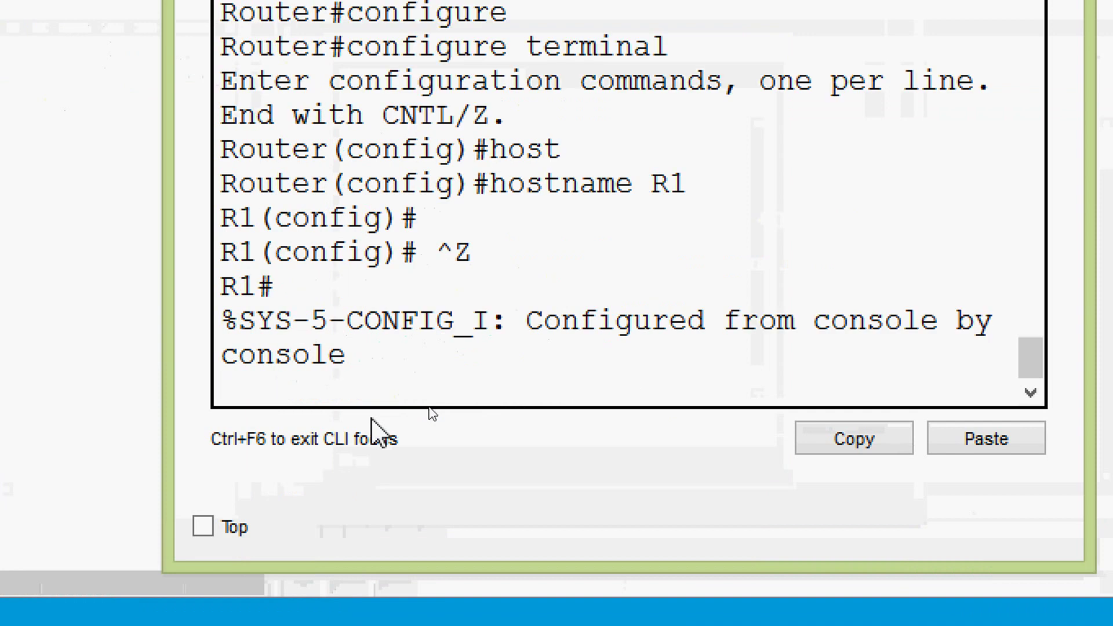
{"action": "key", "text": "Return"}
{"action": "key", "text": "Return"}
{"action": "key", "text": "Return"}
{"action": "type", "text": "sh"}
{"action": "key", "text": "Tab"}
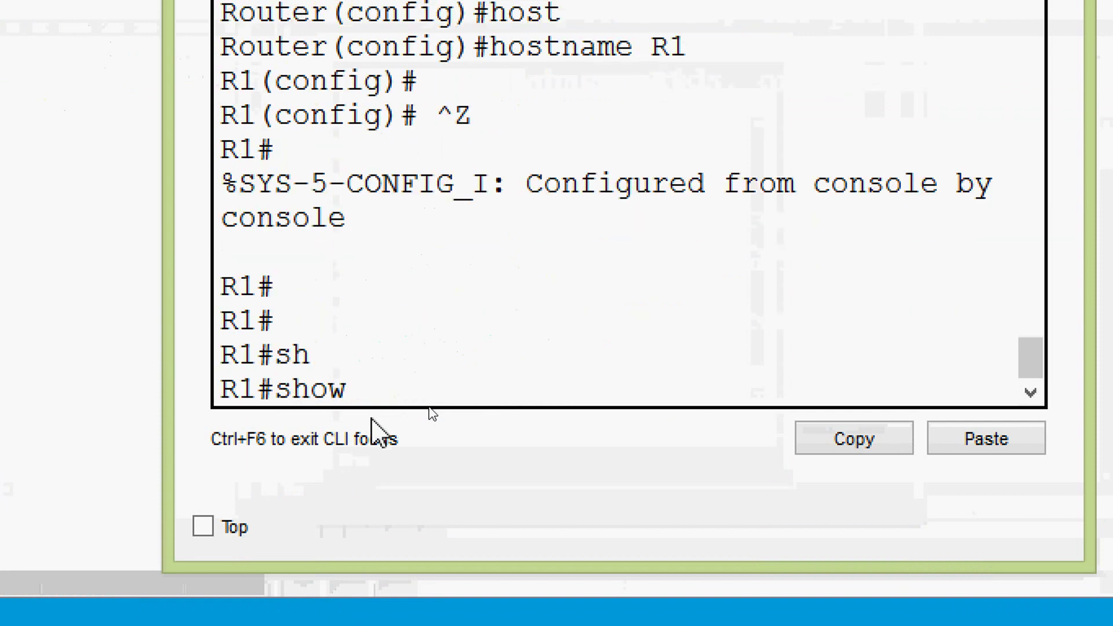
{"action": "type", "text": "ru"}
{"action": "key", "text": "Tab"}
{"action": "key", "text": "Return"}
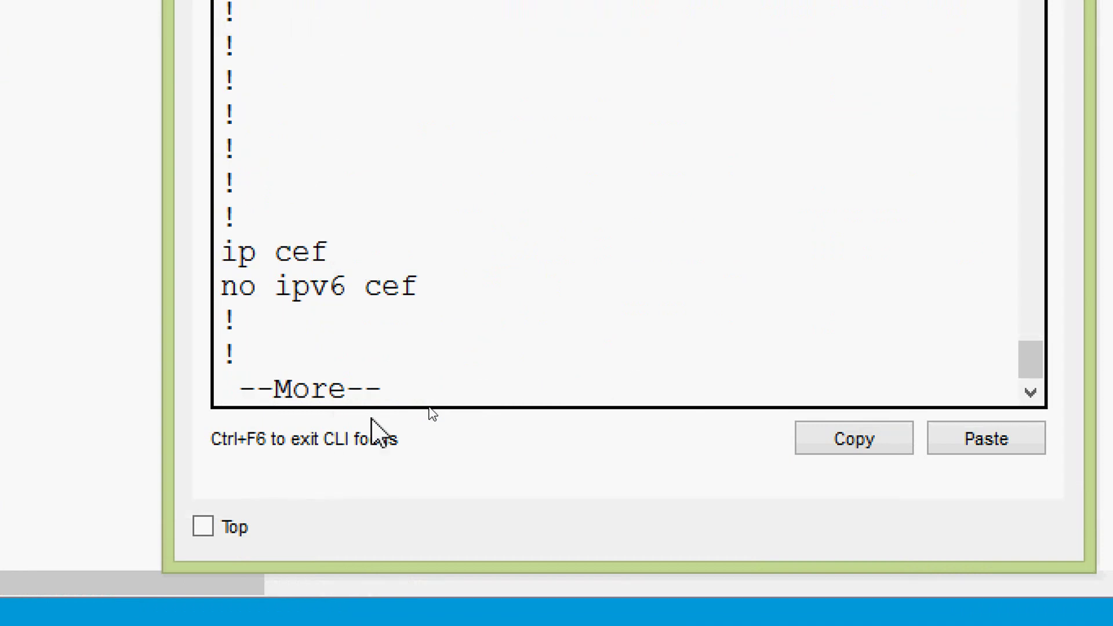
{"action": "scroll", "coordinate": [453, 81], "scroll_direction": "up", "scroll_amount": 1}
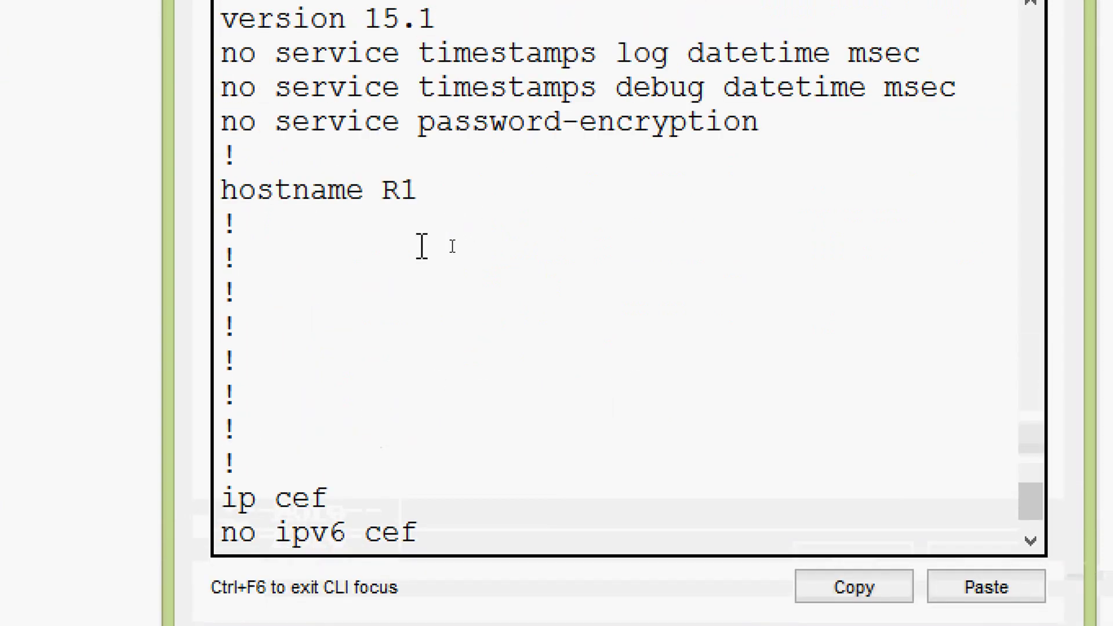
{"action": "left_click_drag", "start_coordinate": [428, 188], "coordinate": [221, 190]}
{"action": "left_click", "coordinate": [401, 189]}
Show startup-config and highlight its unchanged hostname Router line
{"action": "type", "text": "q"}
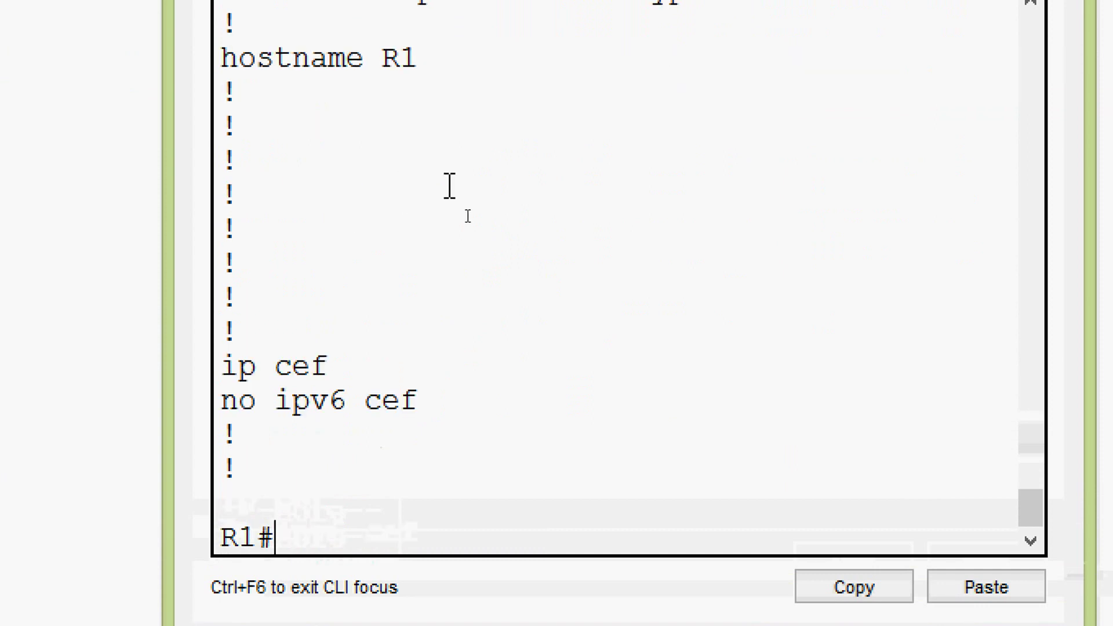
{"action": "type", "text": "sh"}
{"action": "key", "text": "Tab"}
{"action": "type", "text": "st"}
{"action": "key", "text": "Tab"}
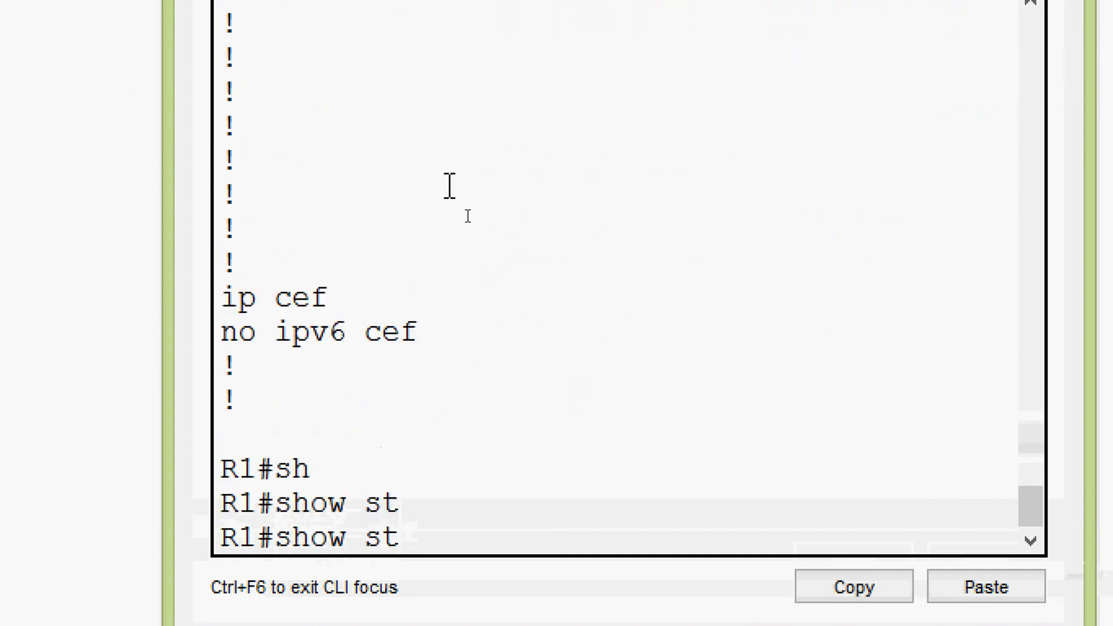
{"action": "type", "text": "ar"}
{"action": "key", "text": "Tab"}
{"action": "key", "text": "Return"}
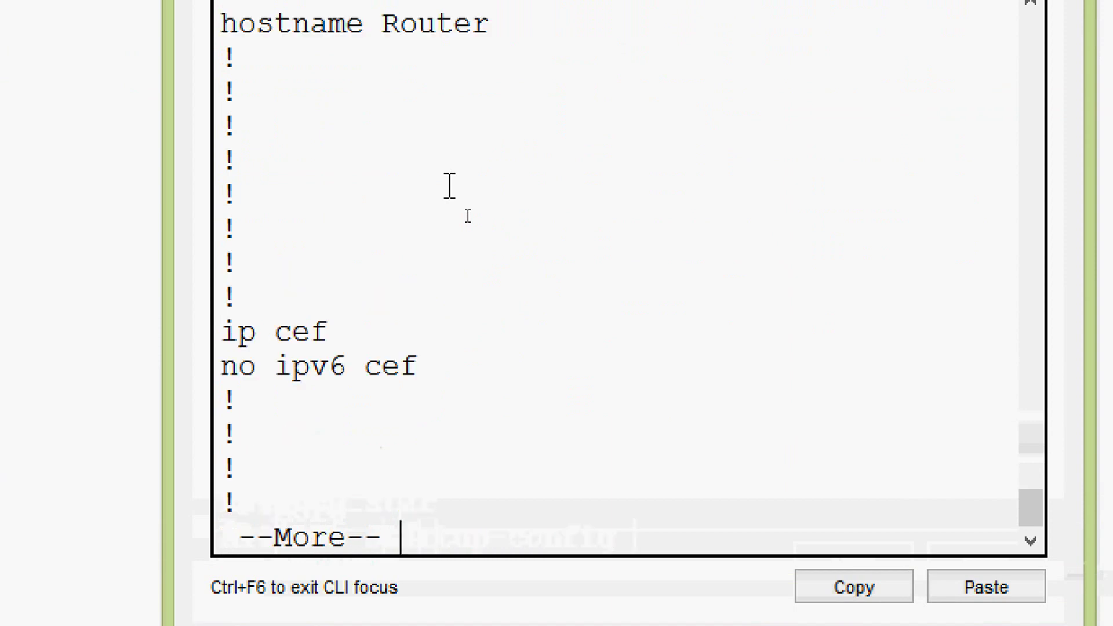
{"action": "scroll", "coordinate": [467, 215], "scroll_direction": "up", "scroll_amount": 2}
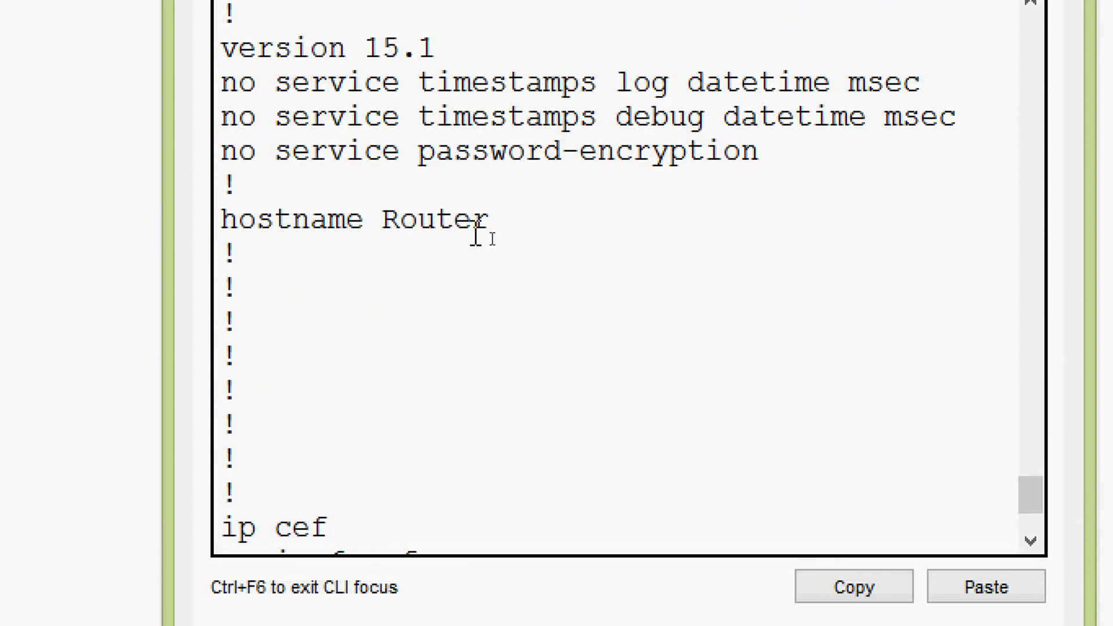
{"action": "left_click_drag", "start_coordinate": [492, 236], "coordinate": [214, 226]}
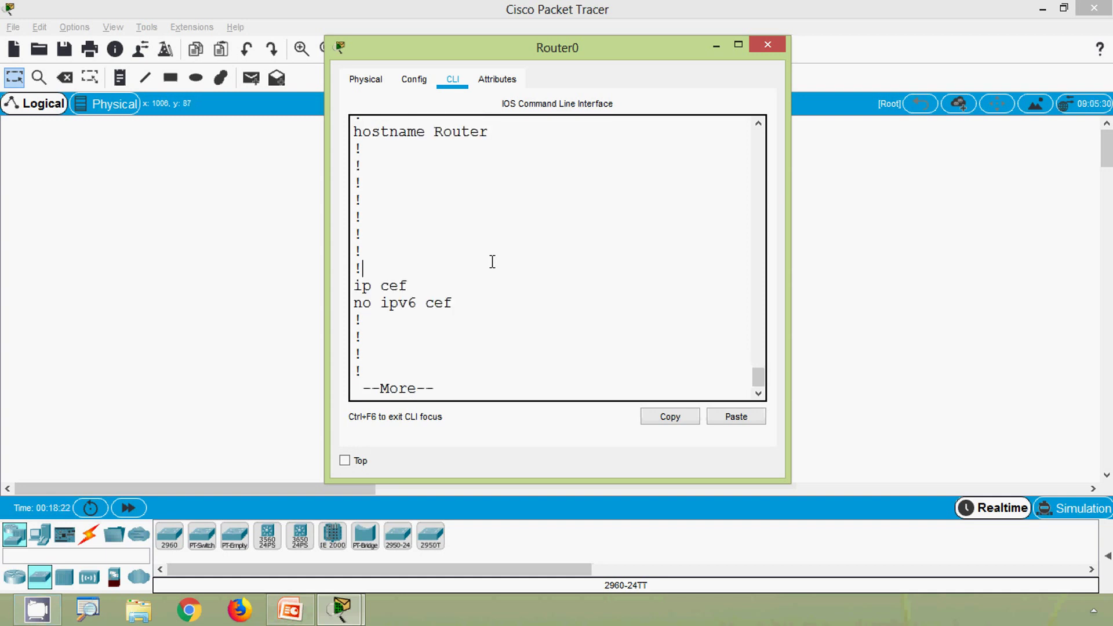
Page the startup-config listing to its end, back at the R1# prompt
{"action": "key", "text": "space"}
{"action": "key", "text": "space"}
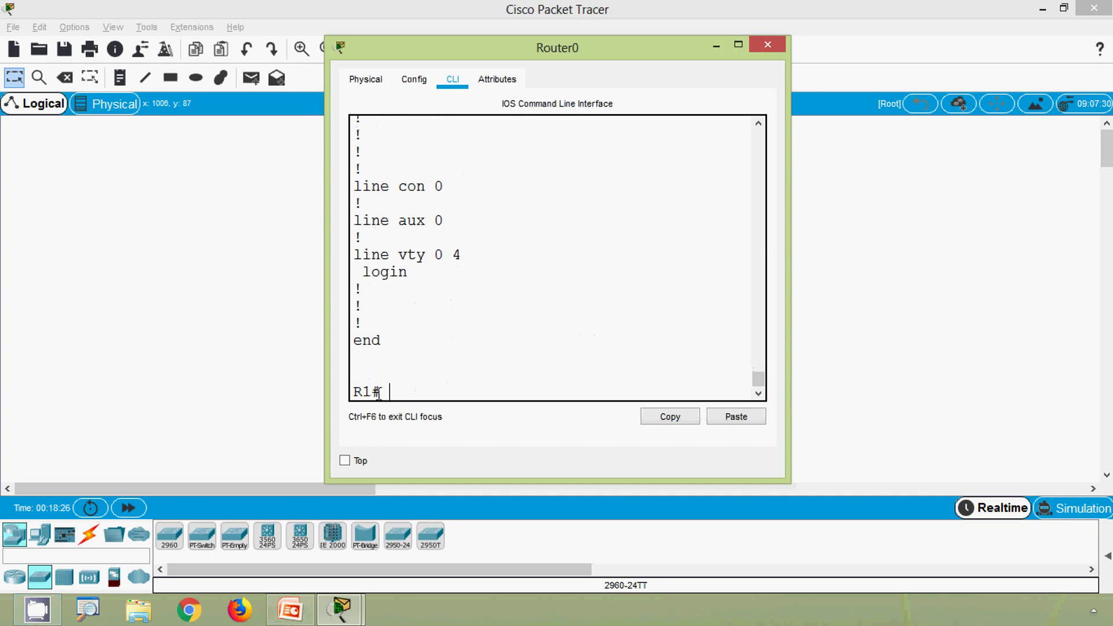
{"action": "left_click_drag", "start_coordinate": [372, 393], "coordinate": [347, 396]}
{"action": "left_click", "coordinate": [465, 378]}
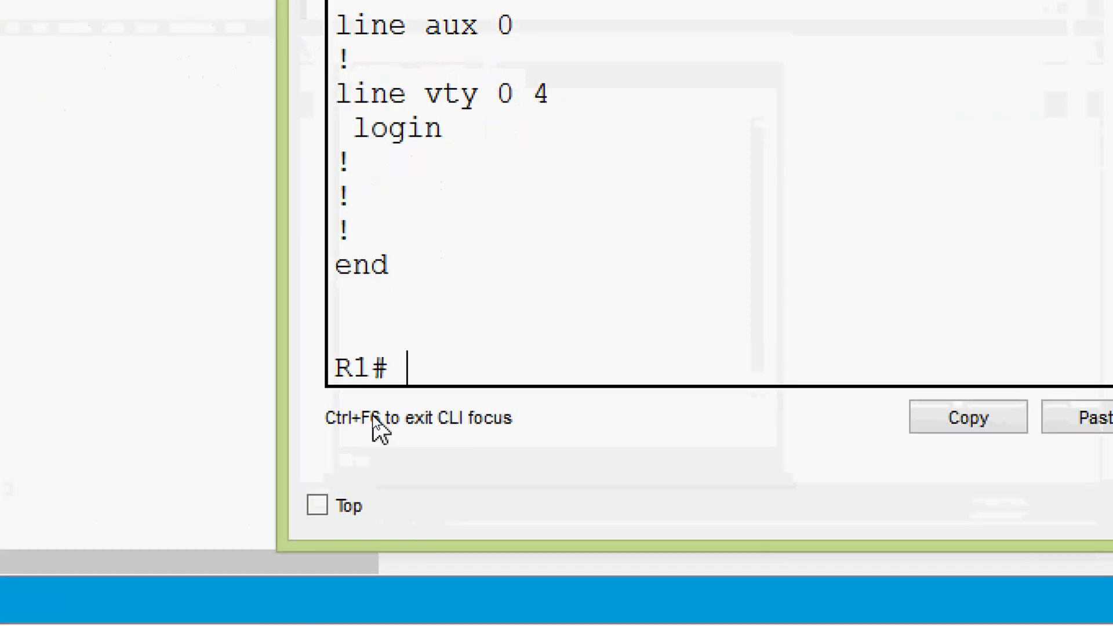
Reload Router0 answering no to saving, confirm, and wait for the Router> prompt
{"action": "type", "text": "reload"}
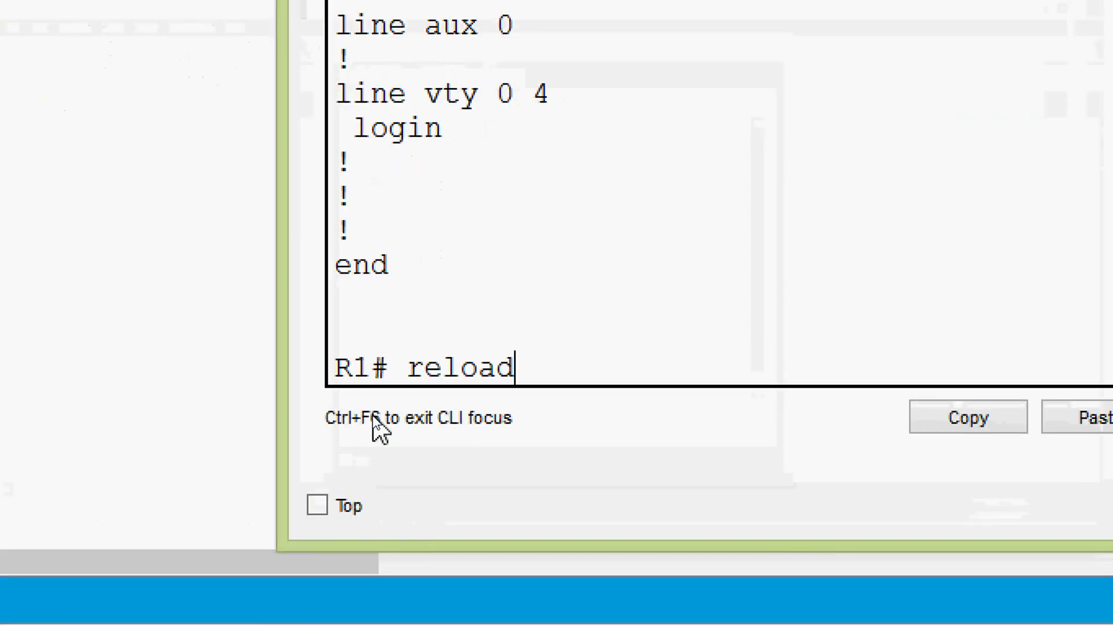
{"action": "key", "text": "Return"}
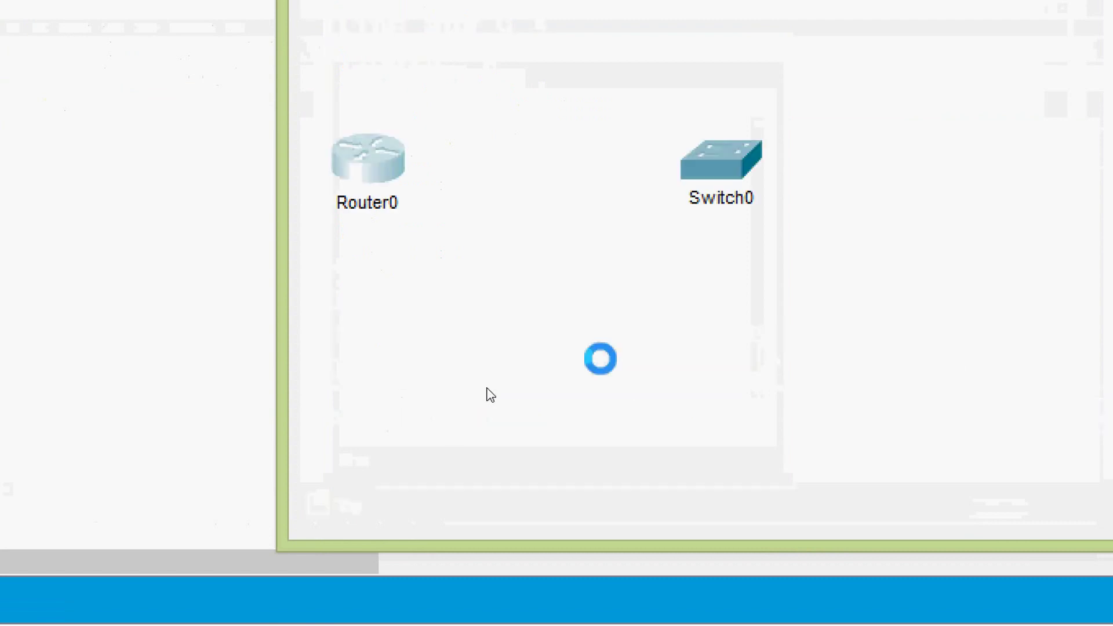
{"action": "type", "text": "no"}
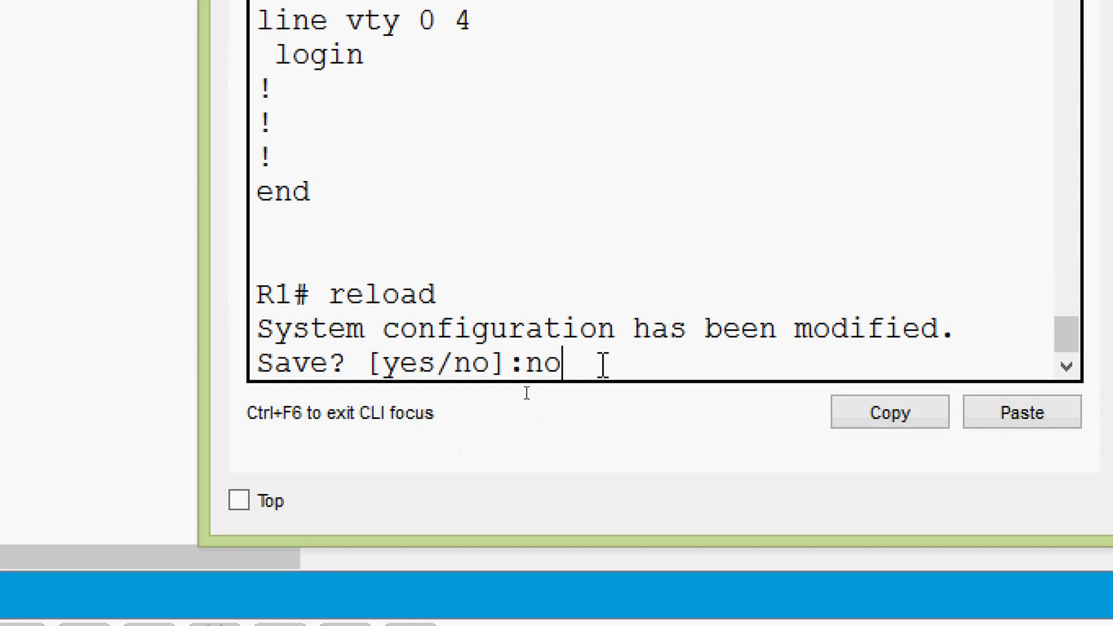
{"action": "key", "text": "Return"}
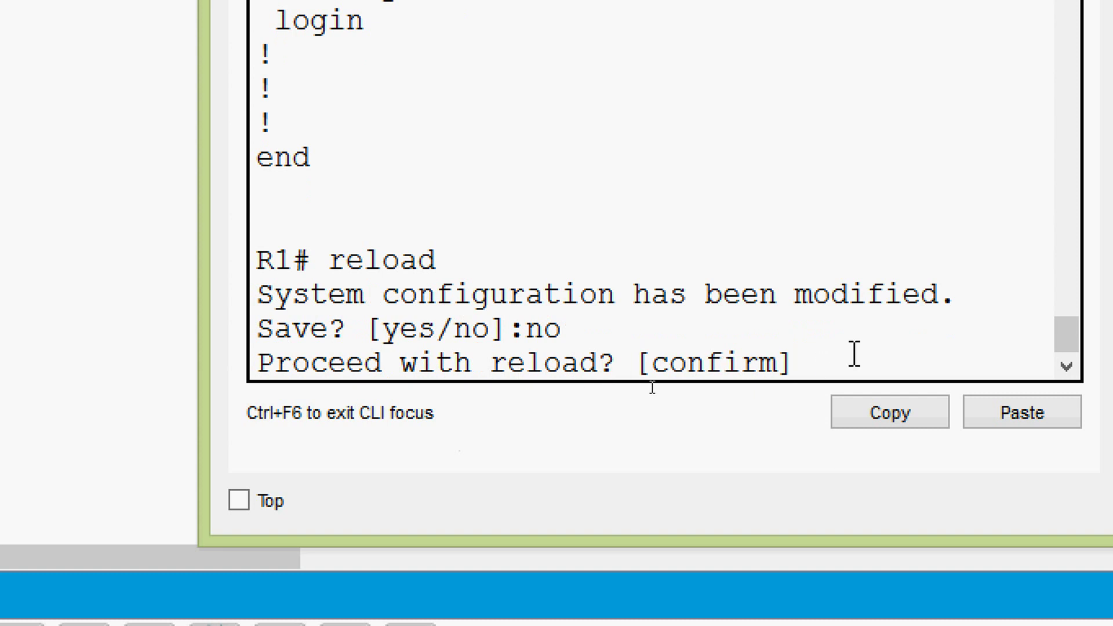
{"action": "key", "text": "Return"}
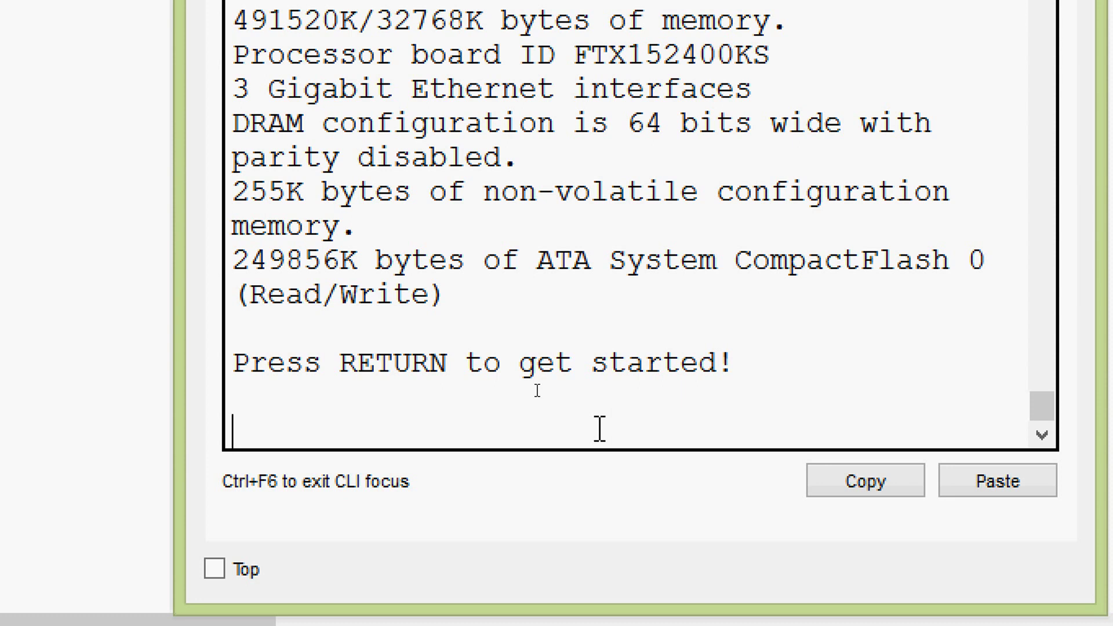
{"action": "key", "text": "Return"}
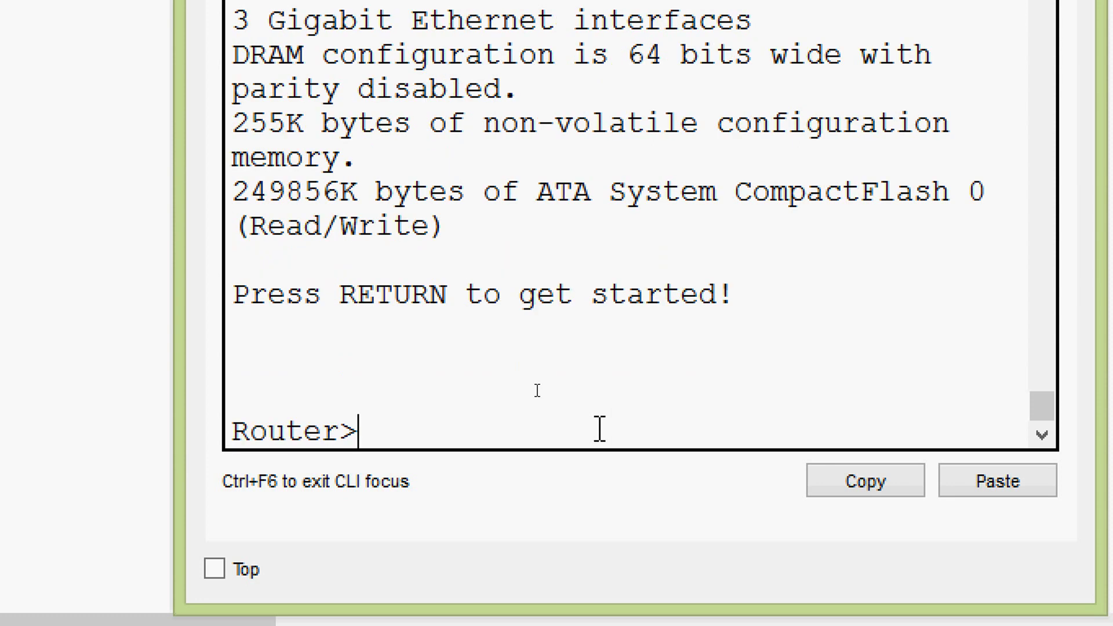
{"action": "left_click_drag", "start_coordinate": [455, 429], "coordinate": [197, 447]}
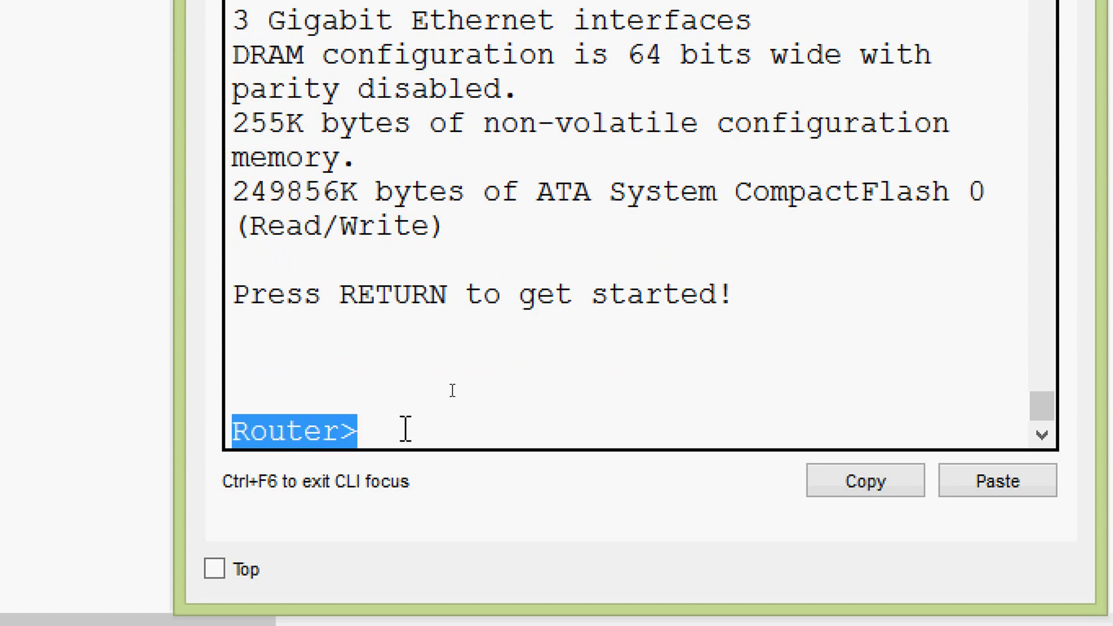
{"action": "left_click", "coordinate": [433, 429]}
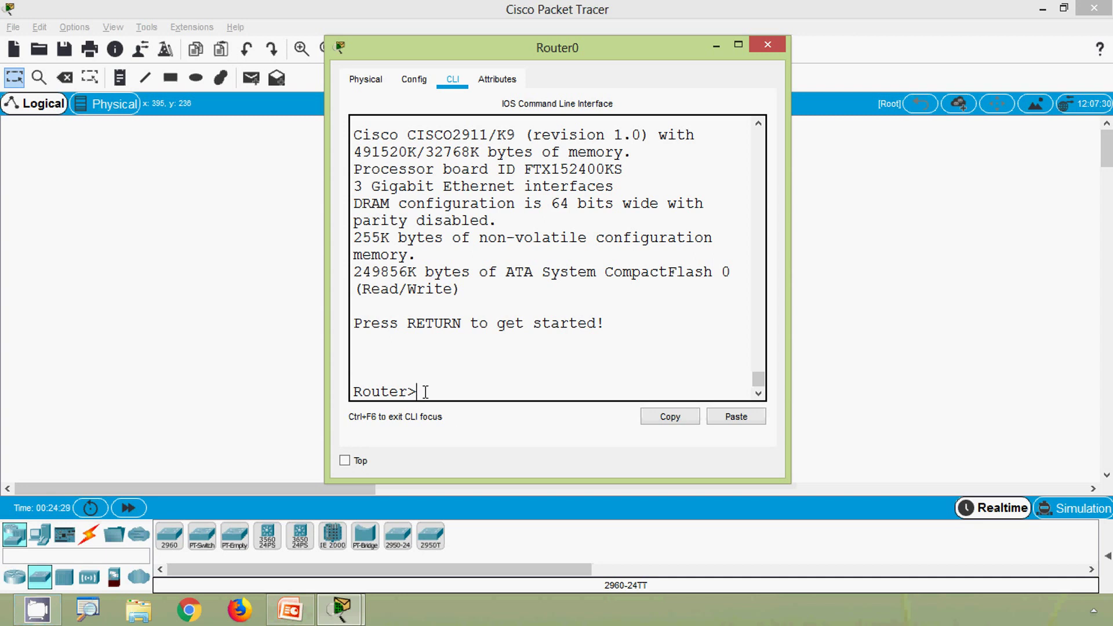
Enter privileged and global configuration mode and set hostname R1
{"action": "type", "text": "ena"}
{"action": "key", "text": "Tab"}
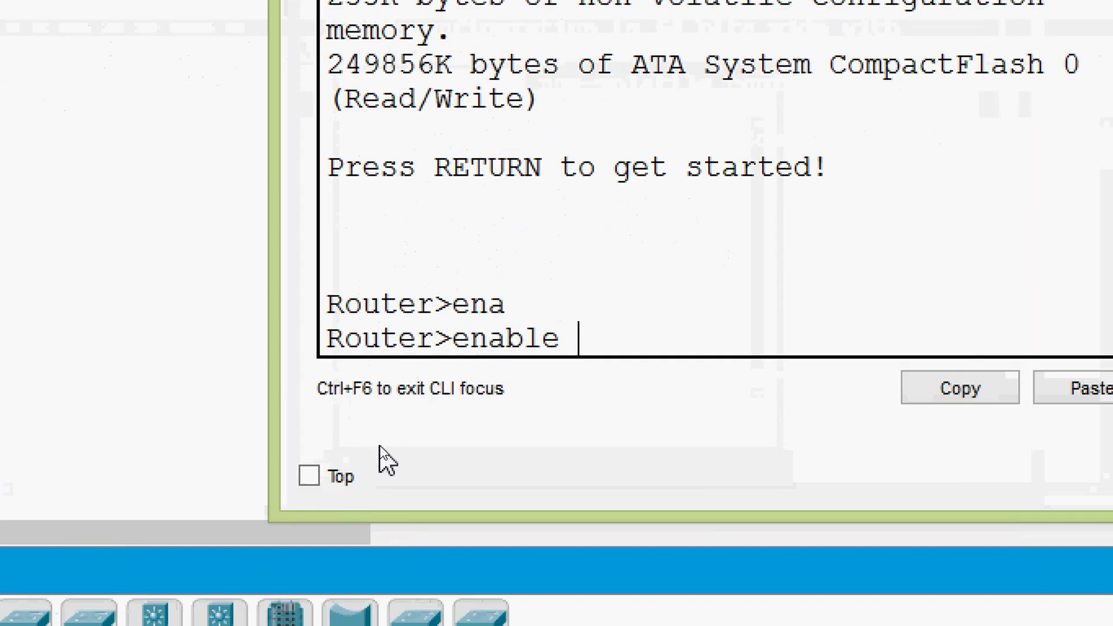
{"action": "key", "text": "Return"}
{"action": "type", "text": "conf"}
{"action": "key", "text": "Tab"}
{"action": "type", "text": "t"}
{"action": "key", "text": "Tab"}
{"action": "key", "text": "Return"}
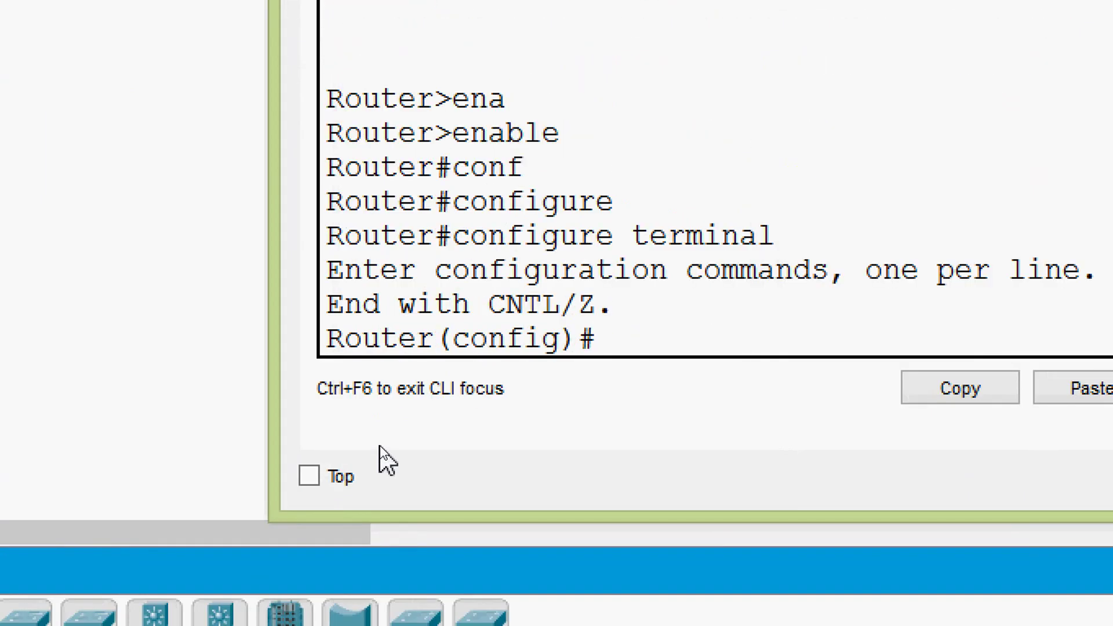
{"action": "type", "text": "hostname R"}
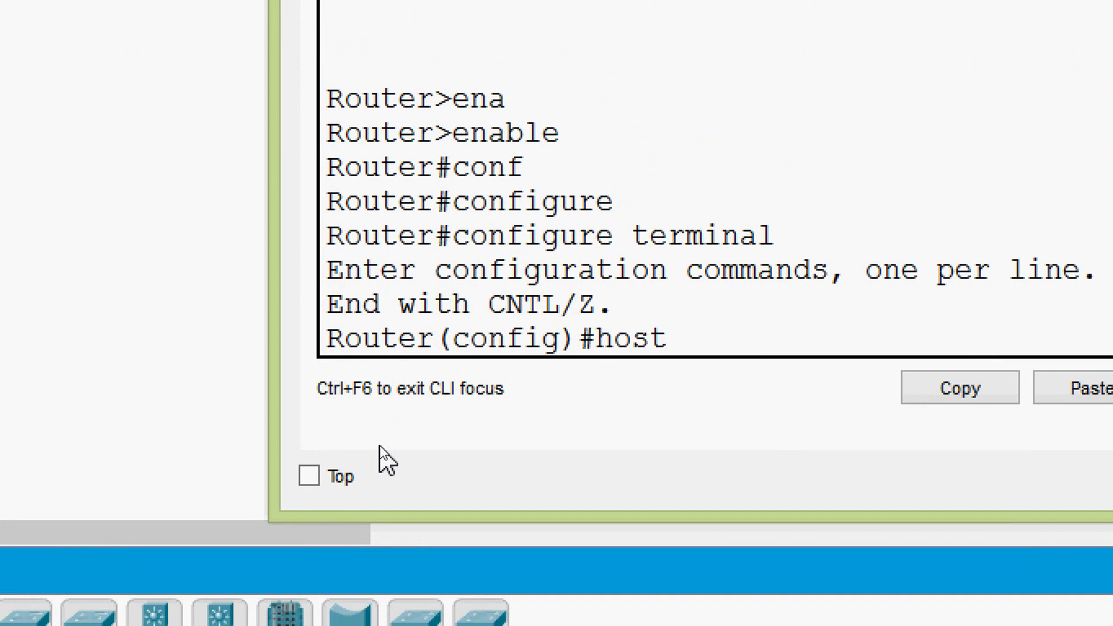
{"action": "key", "text": "Tab"}
{"action": "type", "text": "R1"}
{"action": "key", "text": "Return"}
Set an enable password and return to the R1# prompt
{"action": "type", "text": "ena"}
{"action": "key", "text": "Tab"}
{"action": "type", "text": "pas"}
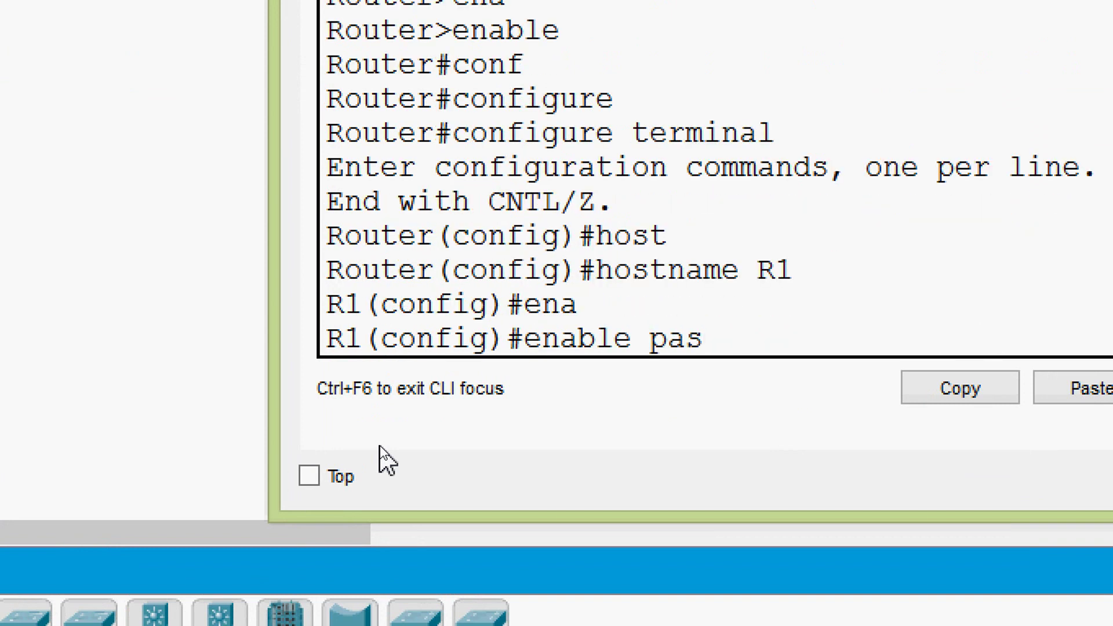
{"action": "key", "text": "Tab"}
{"action": "type", "text": "cisco"}
{"action": "key", "text": "Return"}
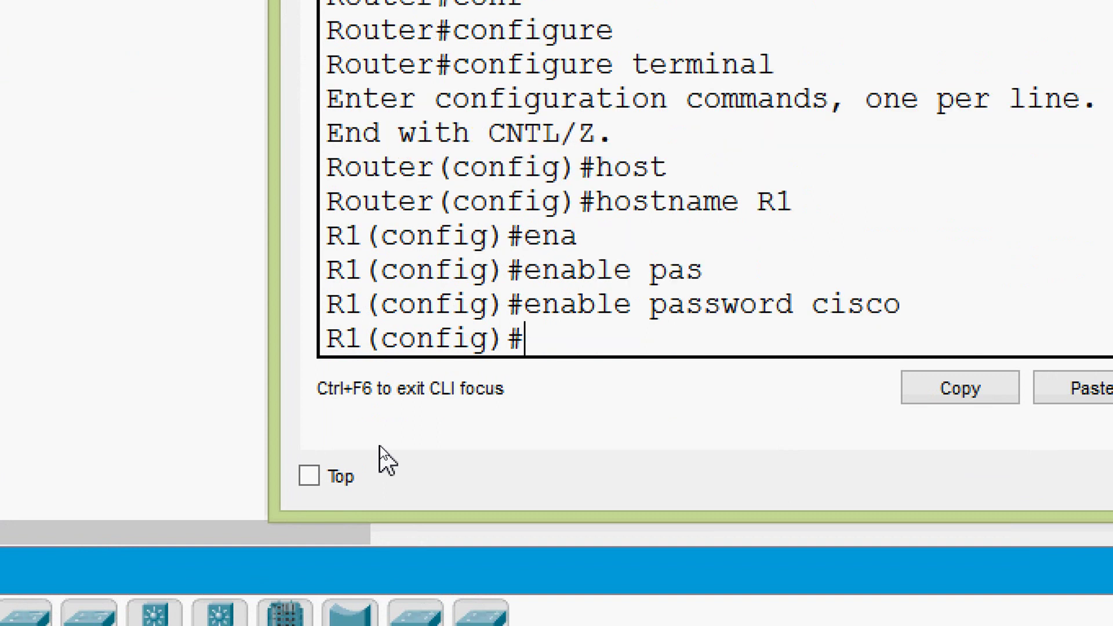
{"action": "key", "text": "ctrl+z"}
{"action": "key", "text": "Return"}
Copy running-config to startup-config, accepting the default destination filename
{"action": "type", "text": "cop"}
{"action": "key", "text": "Tab"}
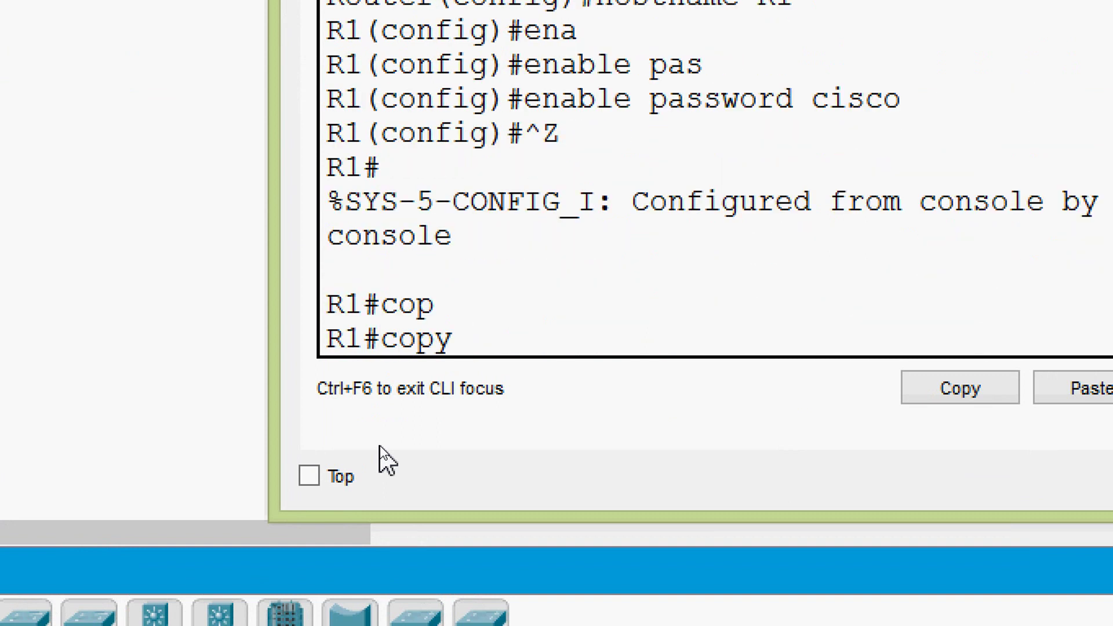
{"action": "type", "text": "ru"}
{"action": "key", "text": "Tab"}
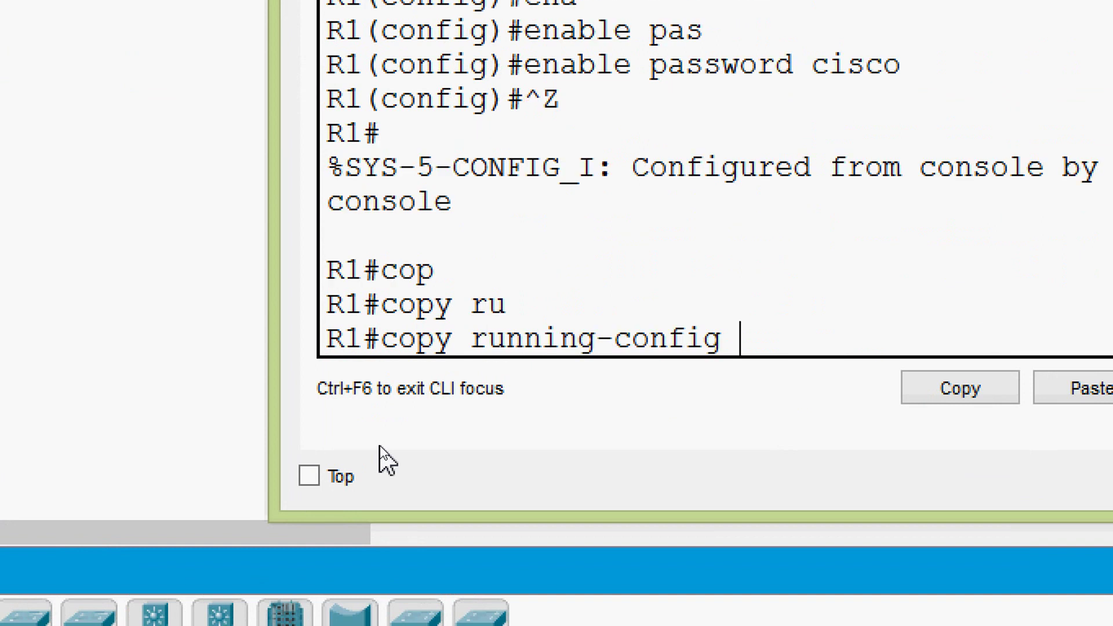
{"action": "type", "text": "star"}
{"action": "key", "text": "Tab"}
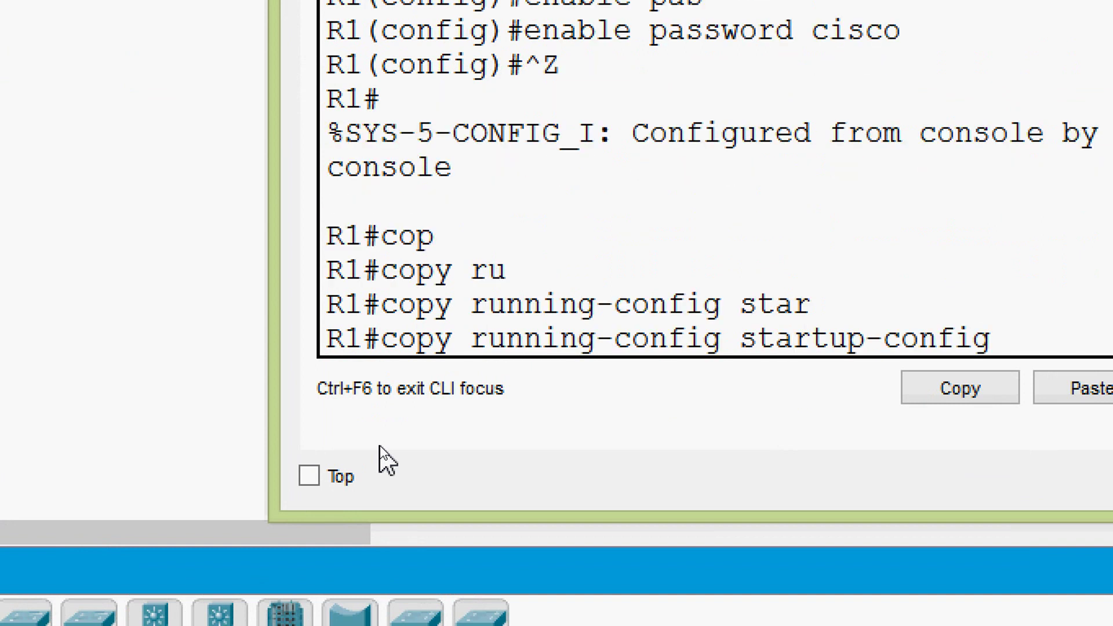
{"action": "key", "text": "Return"}
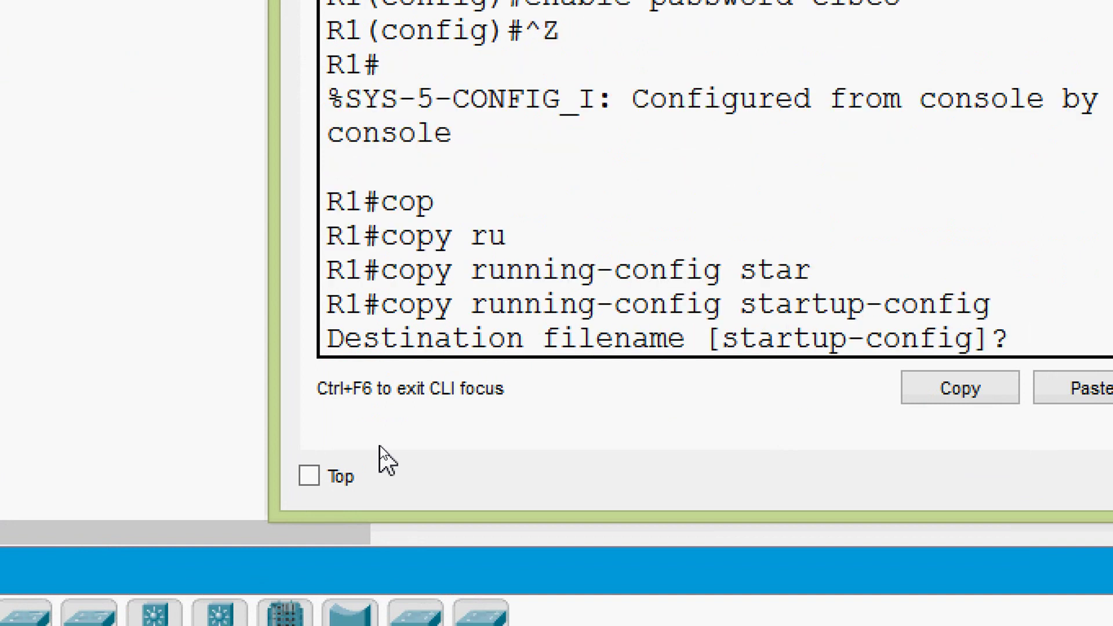
{"action": "key", "text": "Return"}
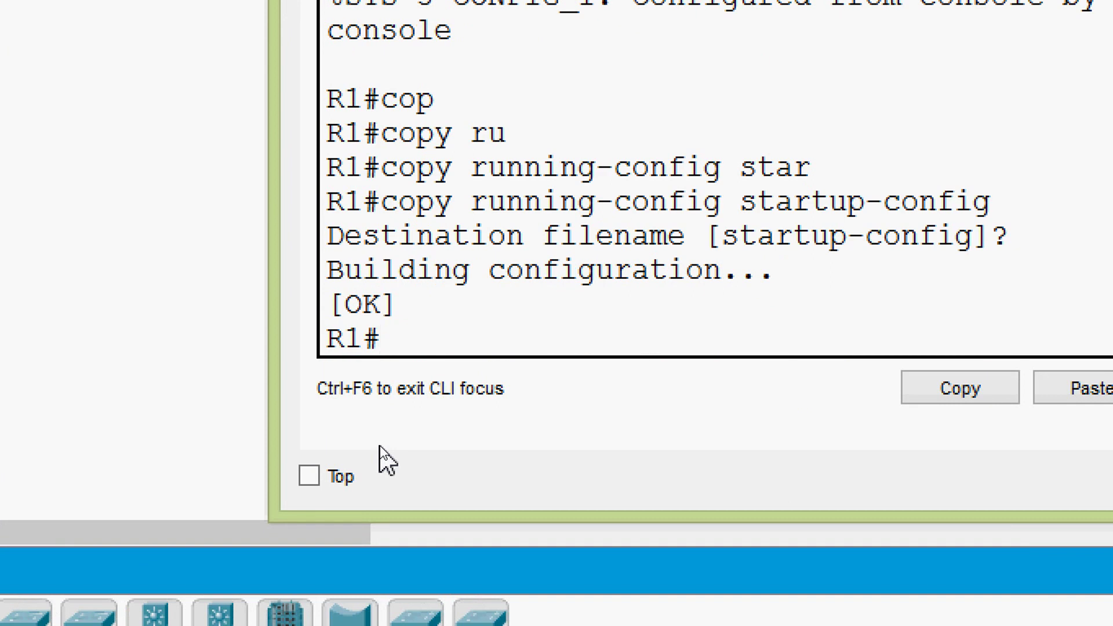
{"action": "type", "text": "sh"}
{"action": "key", "text": "Tab"}
Display running-config briefly, then abort the listing with Ctrl+C
{"action": "type", "text": "ru"}
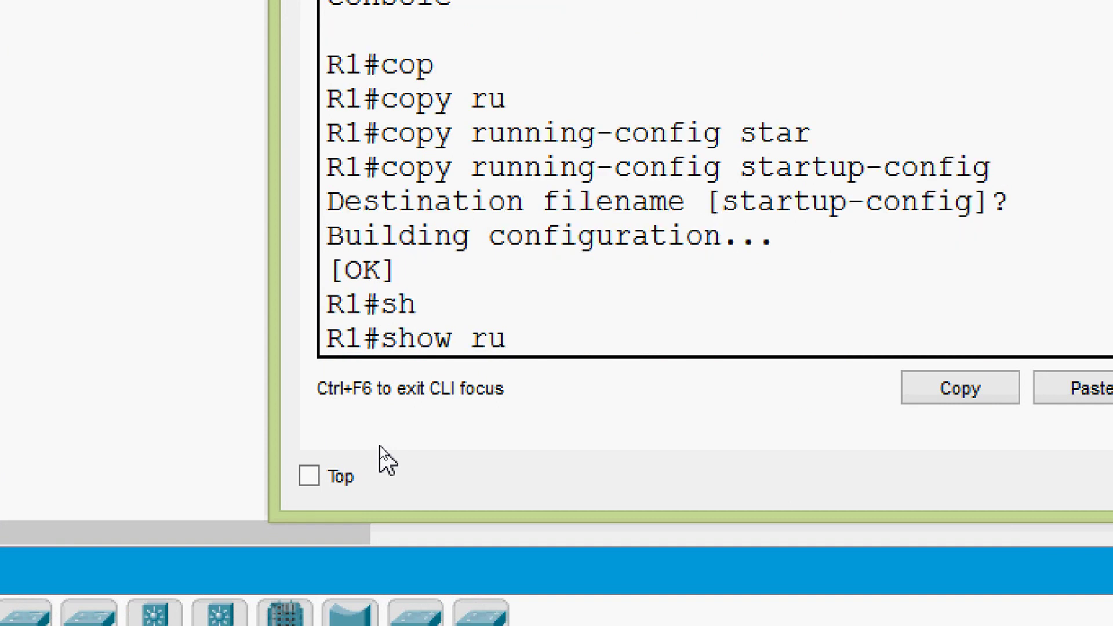
{"action": "key", "text": "Tab"}
{"action": "key", "text": "Return"}
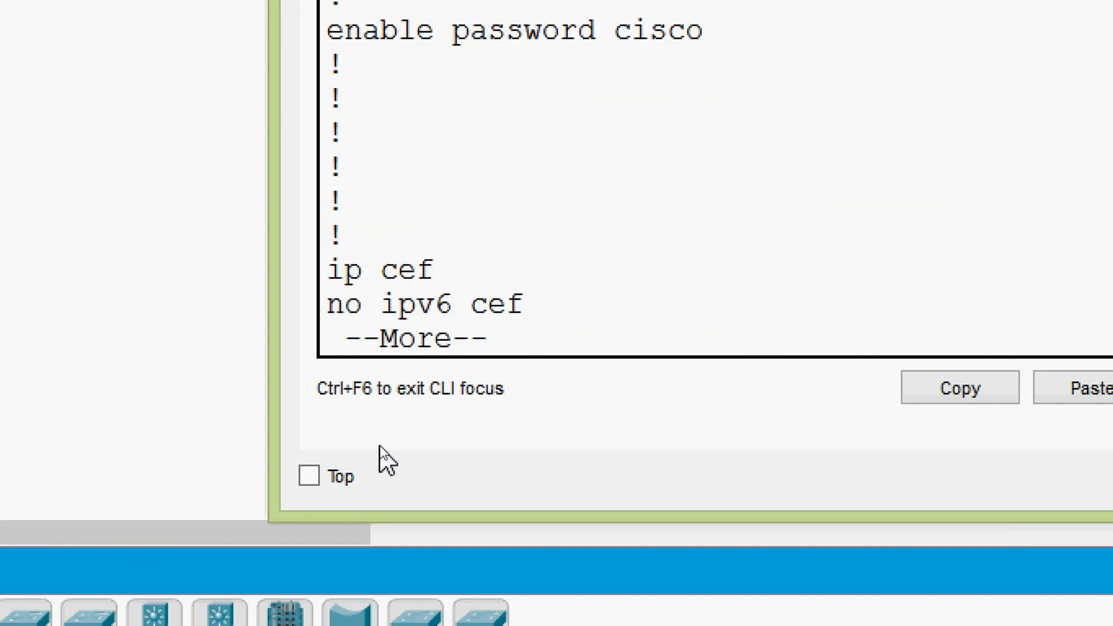
{"action": "scroll", "coordinate": [679, 338], "scroll_direction": "up", "scroll_amount": 2}
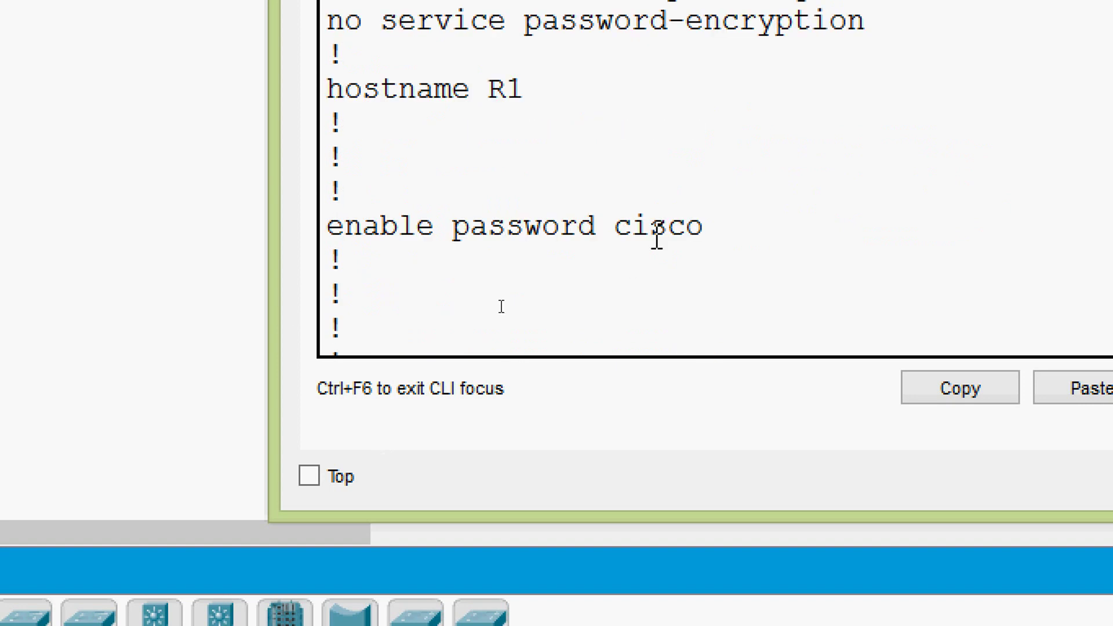
{"action": "left_click_drag", "start_coordinate": [525, 89], "coordinate": [346, 89]}
{"action": "key", "text": "ctrl+c"}
{"action": "key", "text": "Return"}
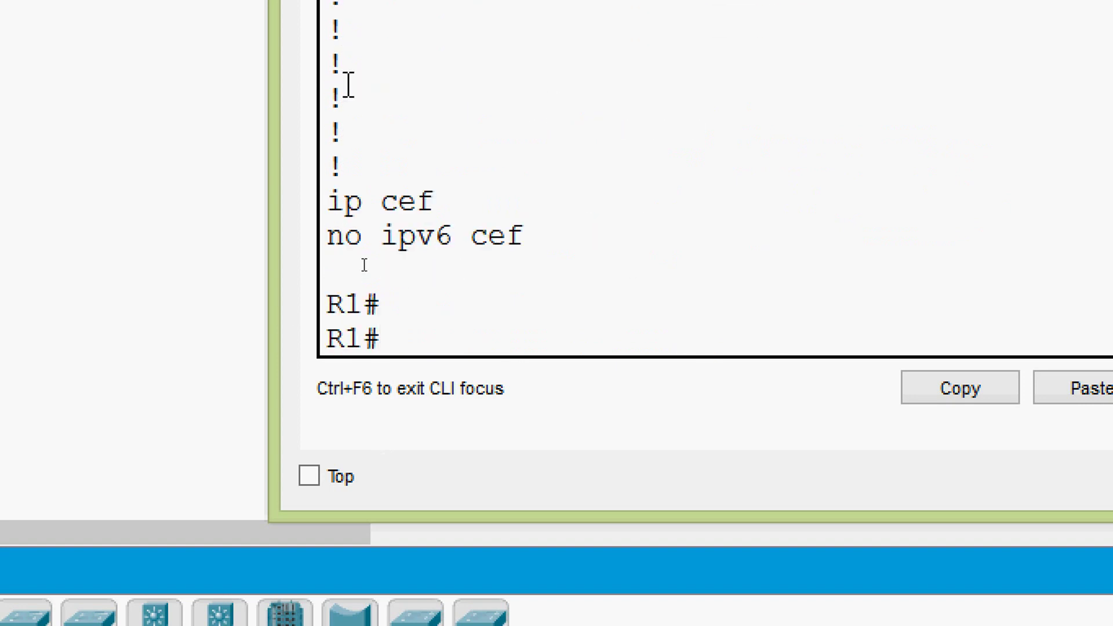
Show startup-config, highlighting the hostname R1 and enable password lines, and page to the end
{"action": "type", "text": "sh"}
{"action": "key", "text": "Tab"}
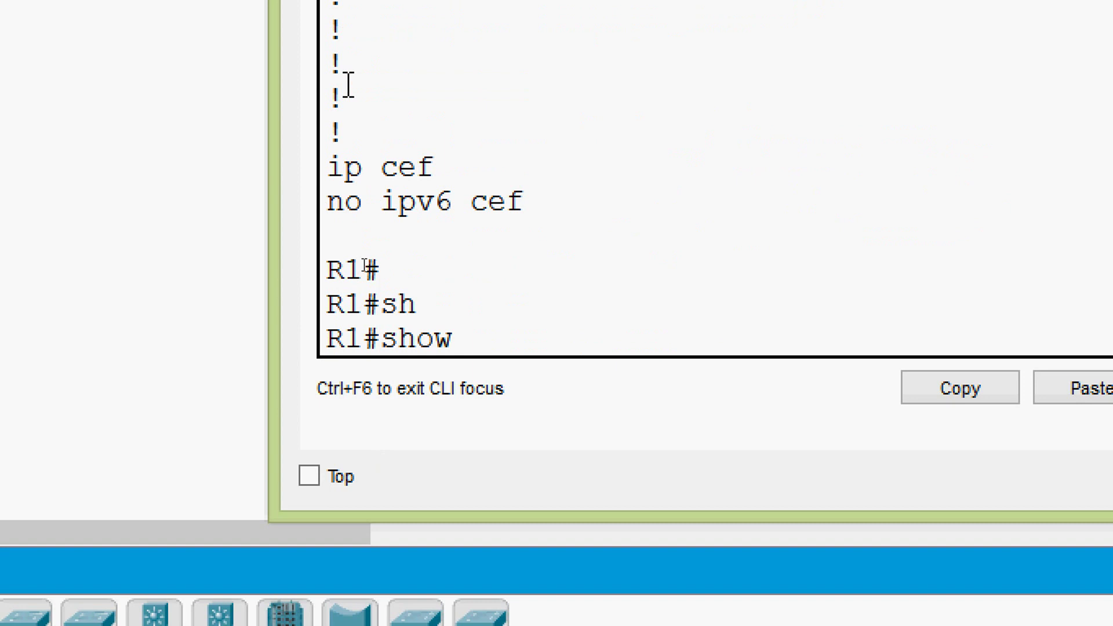
{"action": "type", "text": "star"}
{"action": "key", "text": "Tab"}
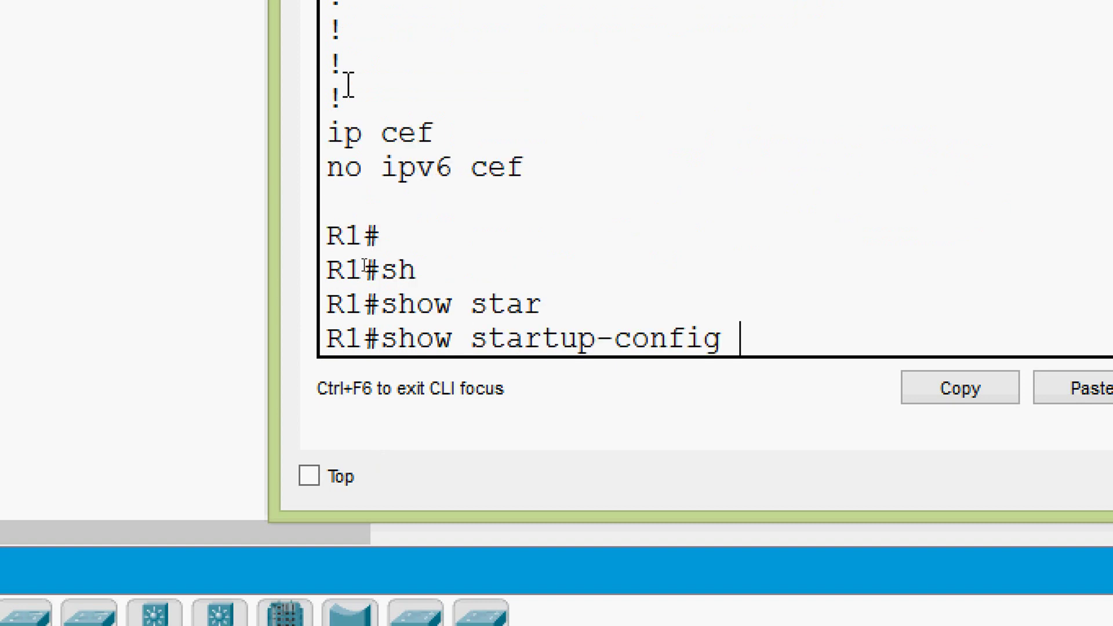
{"action": "key", "text": "Return"}
{"action": "scroll", "coordinate": [403, 163], "scroll_direction": "up", "scroll_amount": 4}
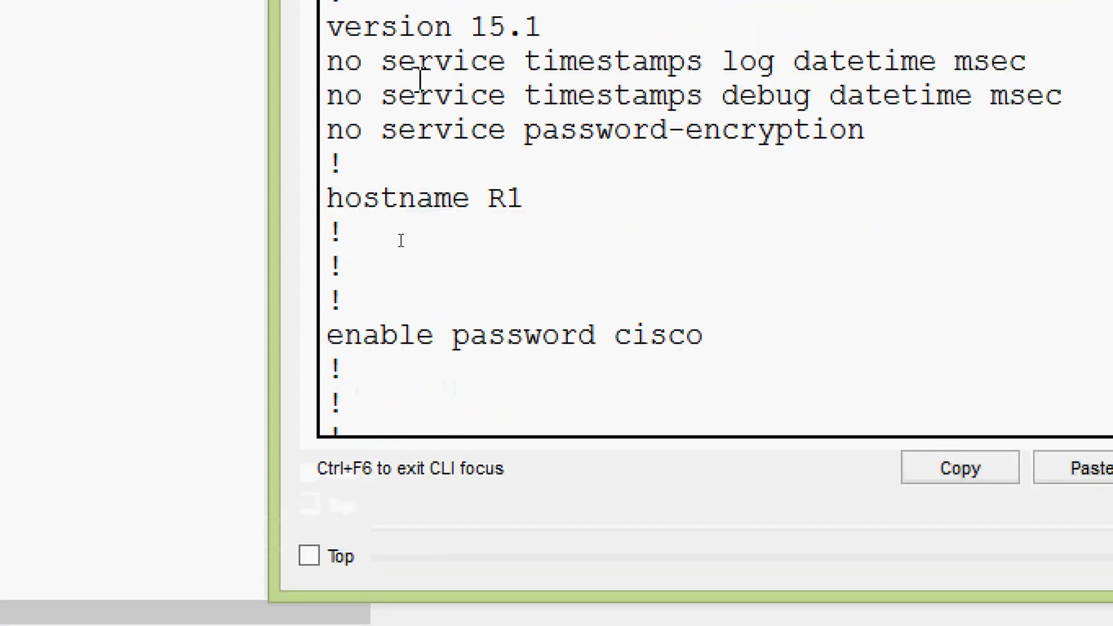
{"action": "left_click_drag", "start_coordinate": [534, 198], "coordinate": [328, 198]}
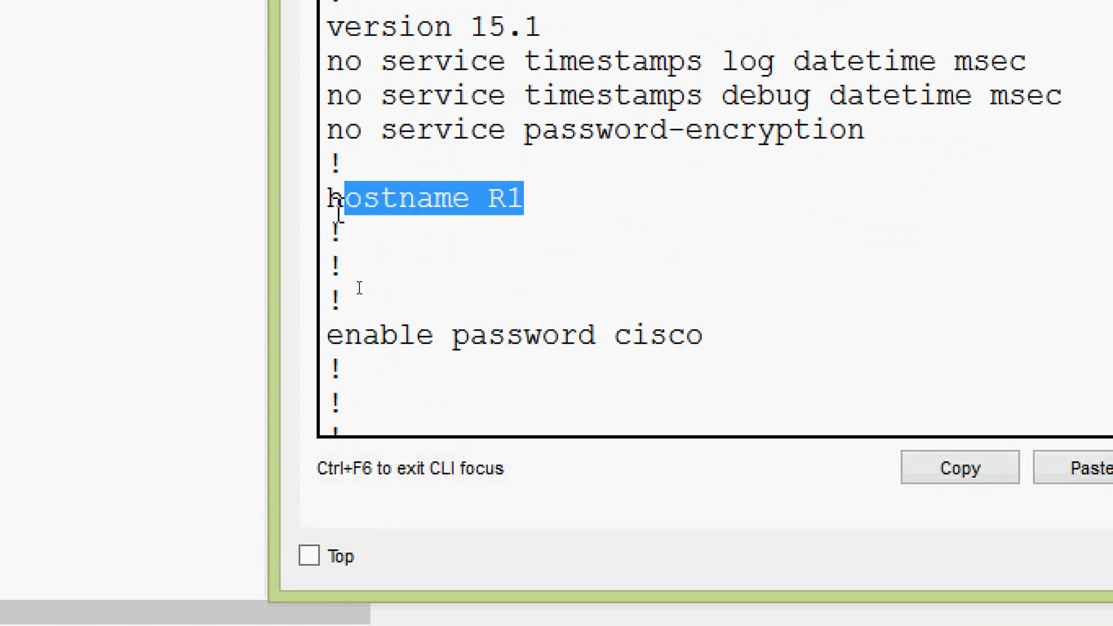
{"action": "left_click_drag", "start_coordinate": [758, 341], "coordinate": [604, 343]}
{"action": "left_click", "coordinate": [633, 296]}
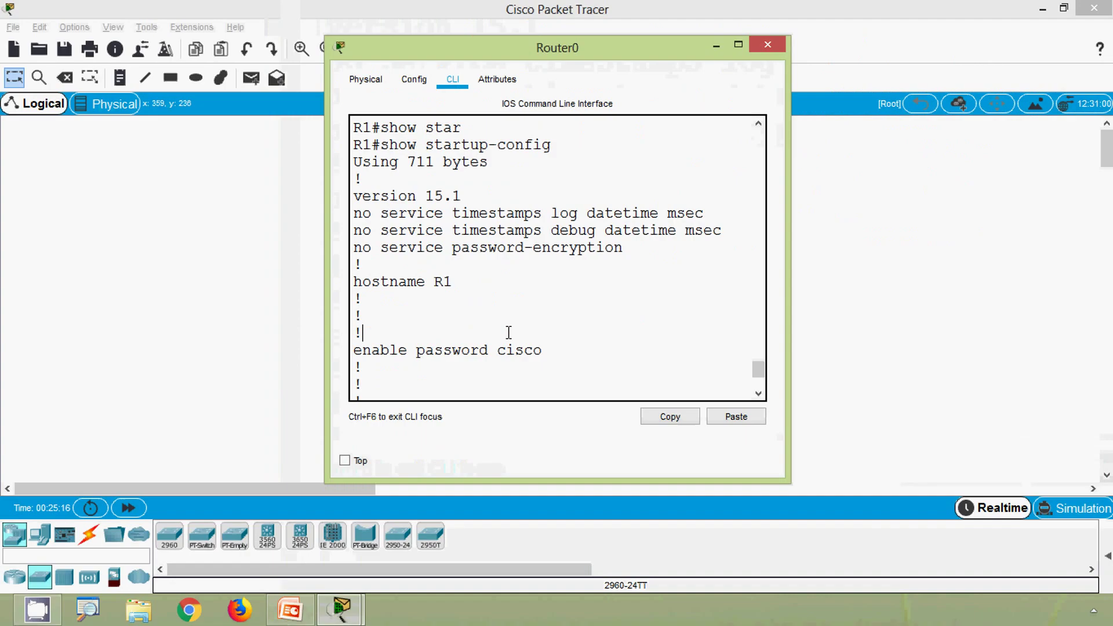
{"action": "key", "text": "space"}
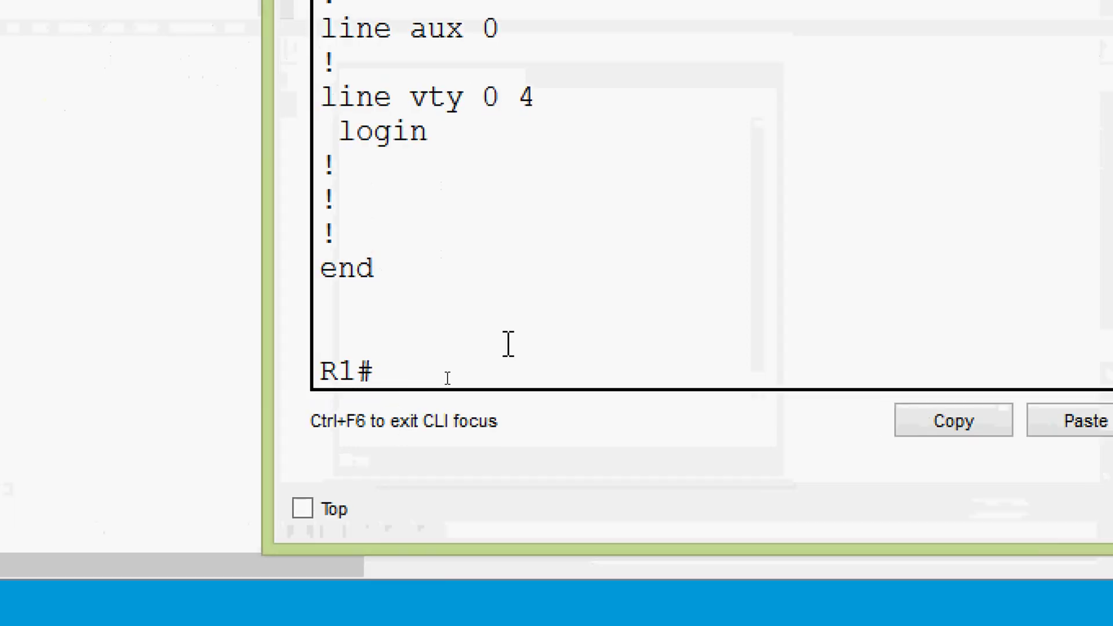
List the privileged-mode command help and point out the erase command
{"action": "type", "text": "?"}
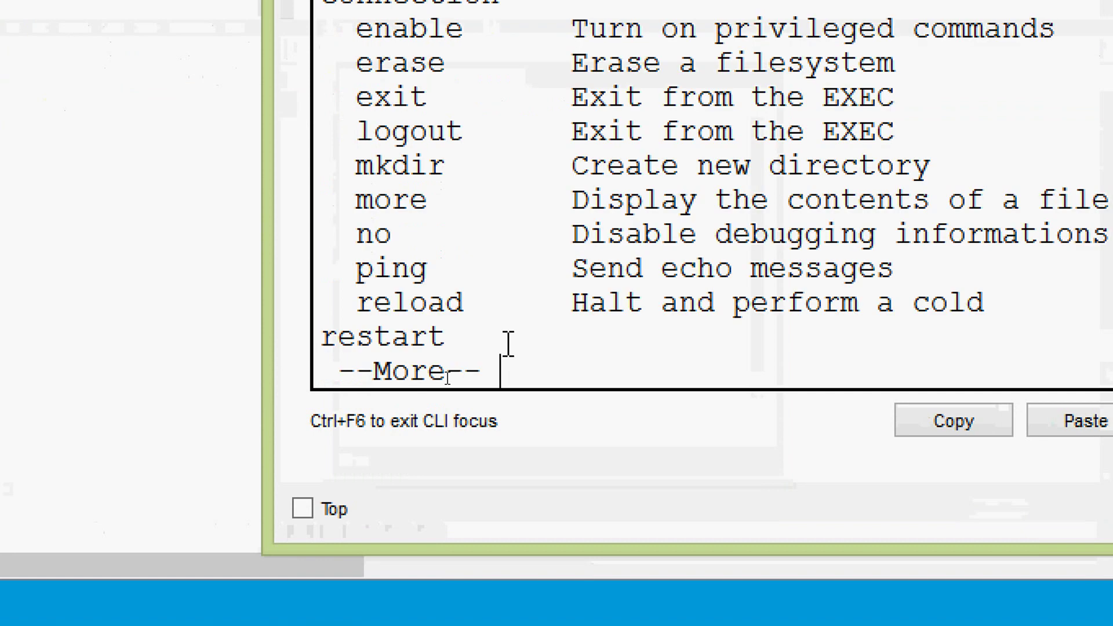
{"action": "mouse_move", "coordinate": [356, 63]}
{"action": "left_mouse_down"}
{"action": "mouse_move", "coordinate": [766, 93]}
{"action": "mouse_move", "coordinate": [865, 111]}
{"action": "left_mouse_up"}
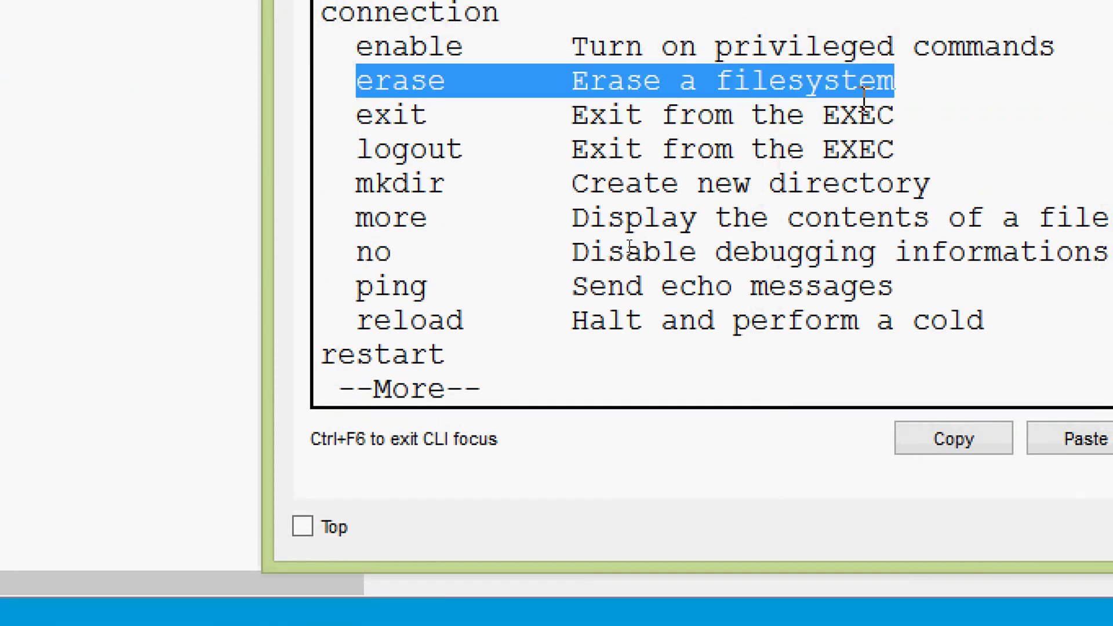
{"action": "left_click", "coordinate": [564, 392]}
{"action": "key", "text": "q"}
{"action": "key", "text": "Return"}
Check the erase options, then run erase startup-config and confirm the NVRAM erase
{"action": "type", "text": "era"}
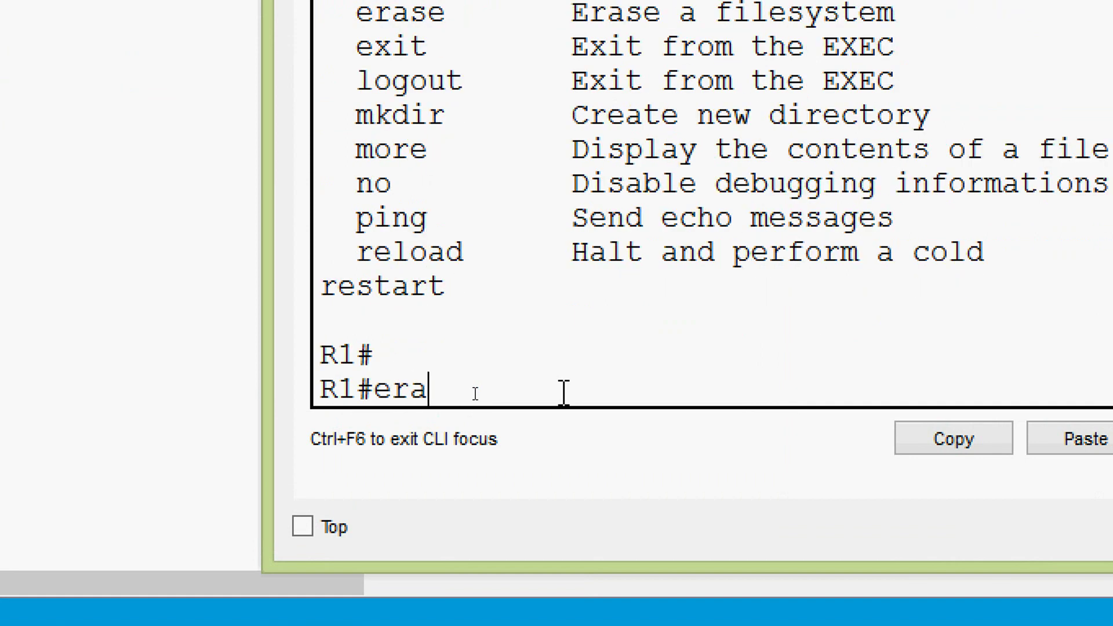
{"action": "type", "text": "se ?"}
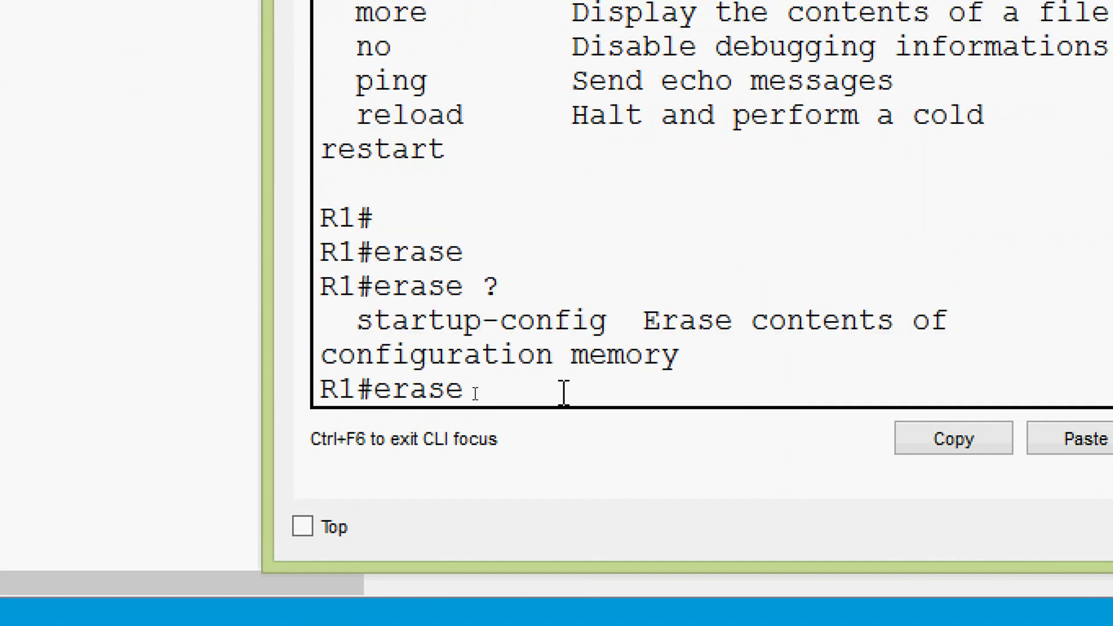
{"action": "mouse_move", "coordinate": [354, 320]}
{"action": "left_mouse_down"}
{"action": "mouse_move", "coordinate": [916, 320]}
{"action": "mouse_move", "coordinate": [603, 328]}
{"action": "mouse_move", "coordinate": [721, 365]}
{"action": "left_mouse_up"}
{"action": "left_click", "coordinate": [534, 385]}
{"action": "type", "text": "star"}
{"action": "key", "text": "Tab"}
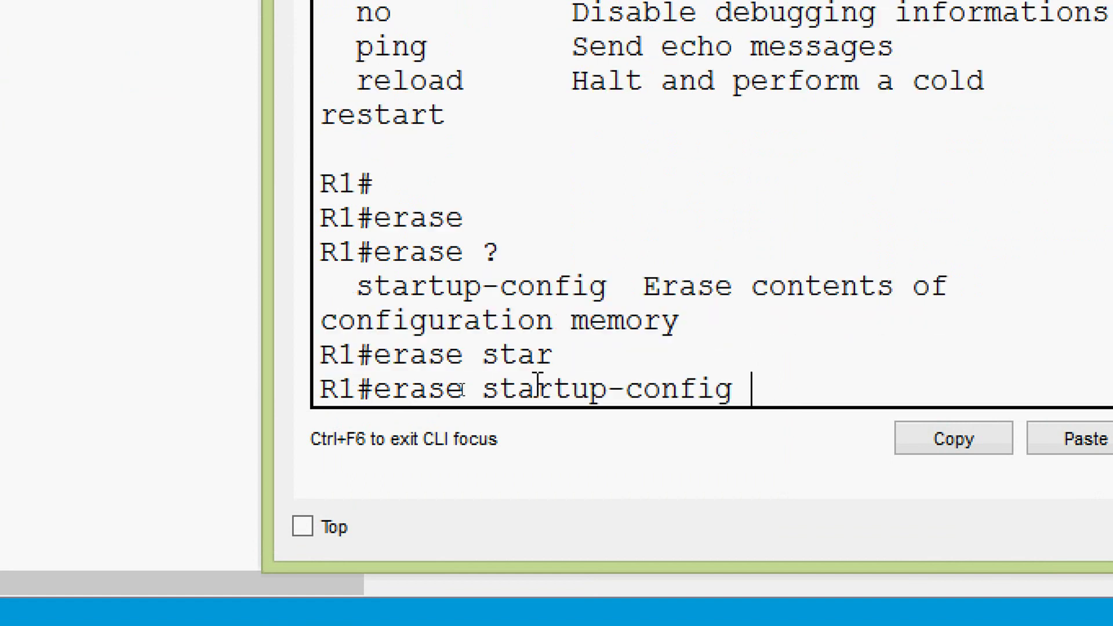
{"action": "type", "text": "?"}
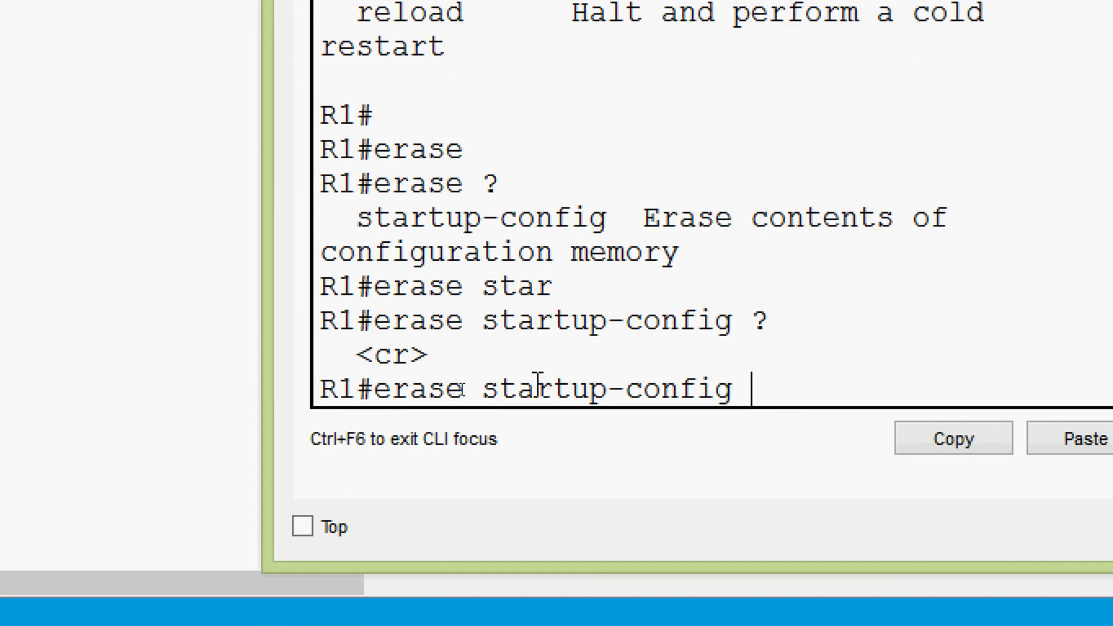
{"action": "key", "text": "Return"}
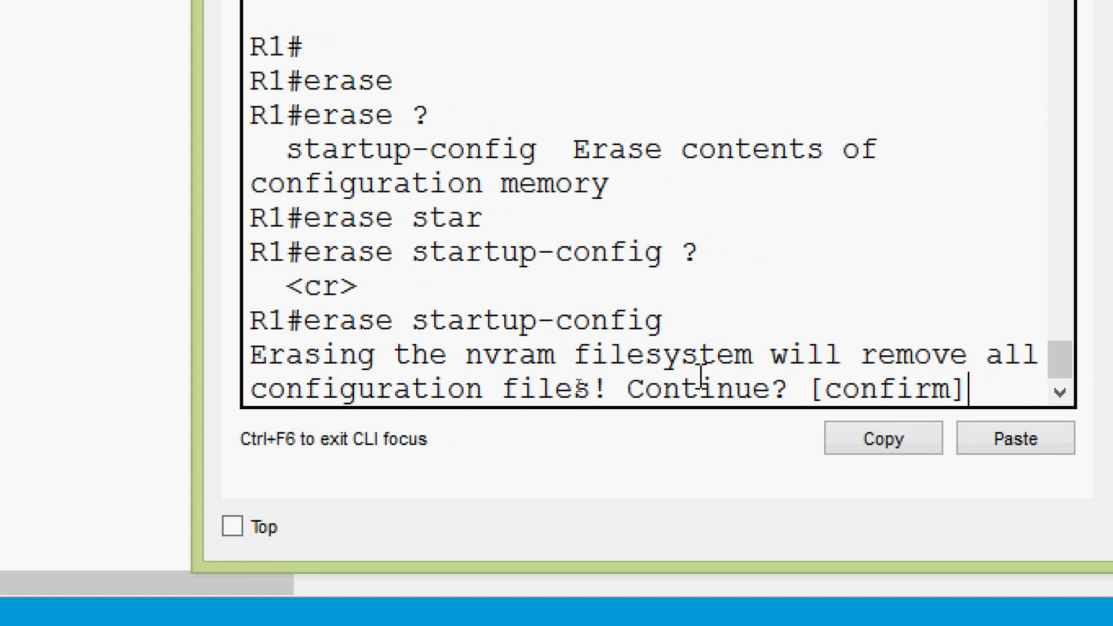
{"action": "key", "text": "Return"}
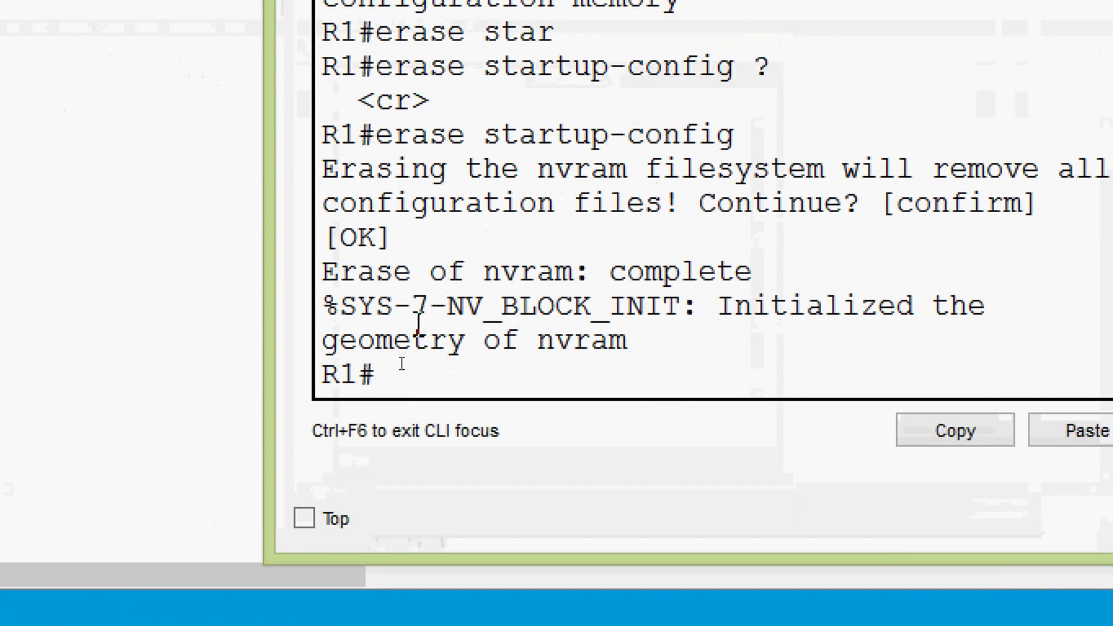
Run show startup-config and confirm no startup configuration remains while the prompt still shows R1
{"action": "type", "text": "sh"}
{"action": "key", "text": "Tab"}
{"action": "type", "text": "st"}
{"action": "key", "text": "Tab"}
{"action": "type", "text": "ar"}
{"action": "key", "text": "Tab"}
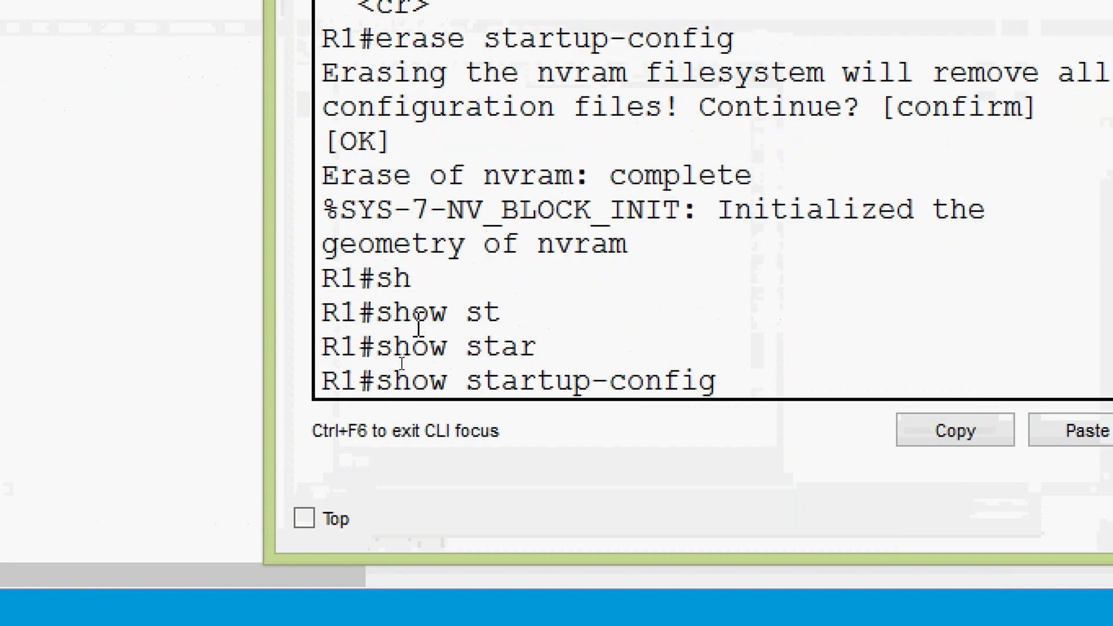
{"action": "key", "text": "Return"}
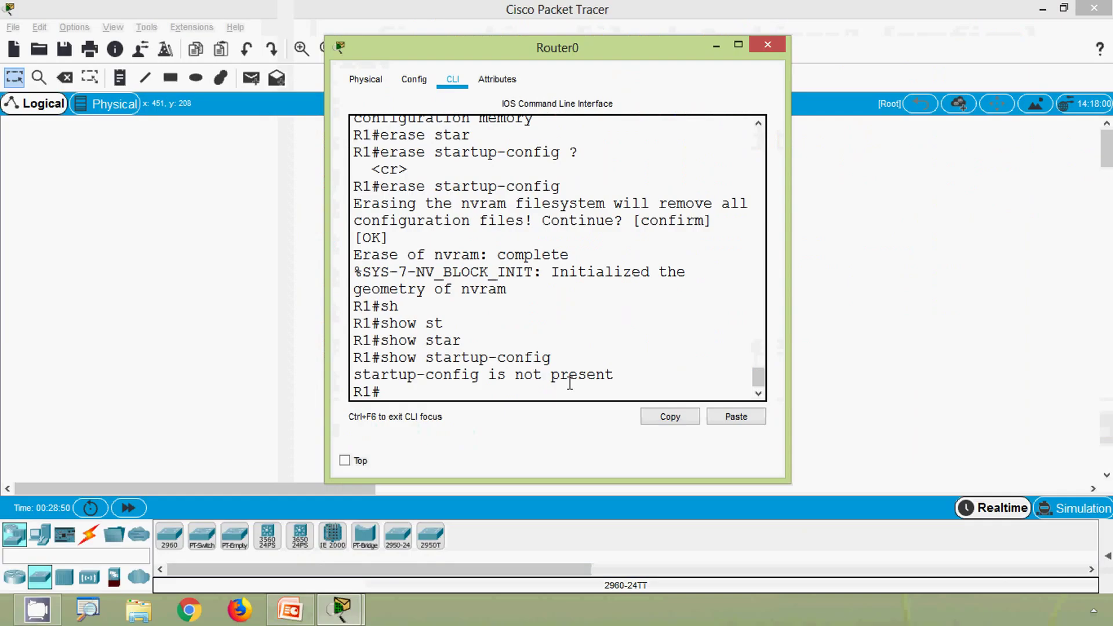
{"action": "left_click_drag", "start_coordinate": [374, 393], "coordinate": [345, 392]}
{"action": "left_click", "coordinate": [390, 387]}
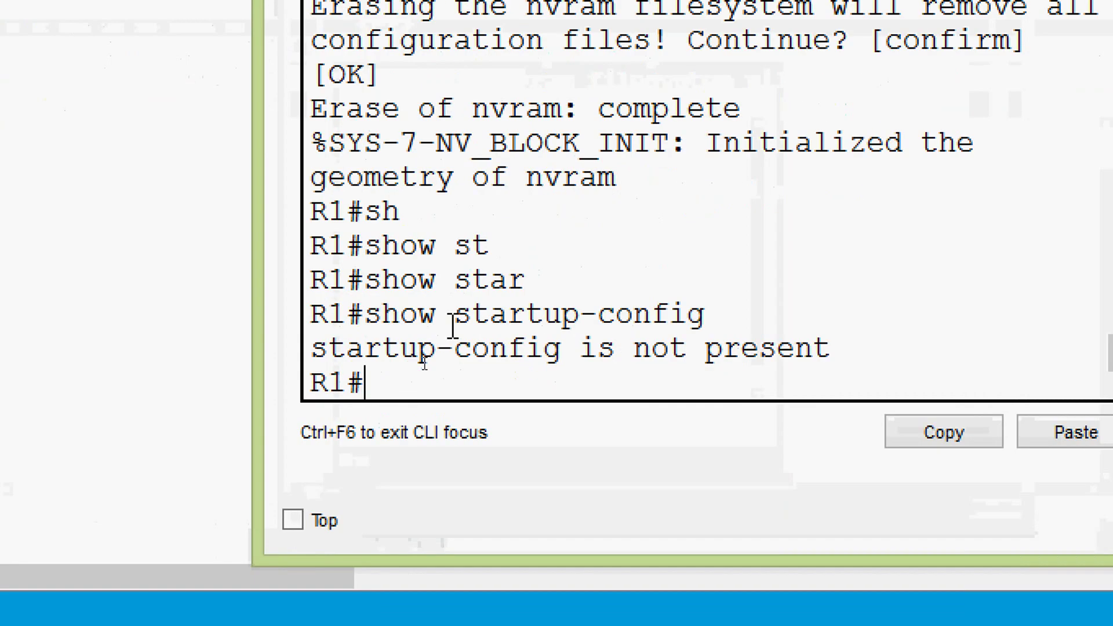
Run show running-config and confirm it still holds hostname R1 and the enable password
{"action": "type", "text": "sh"}
{"action": "key", "text": "Tab"}
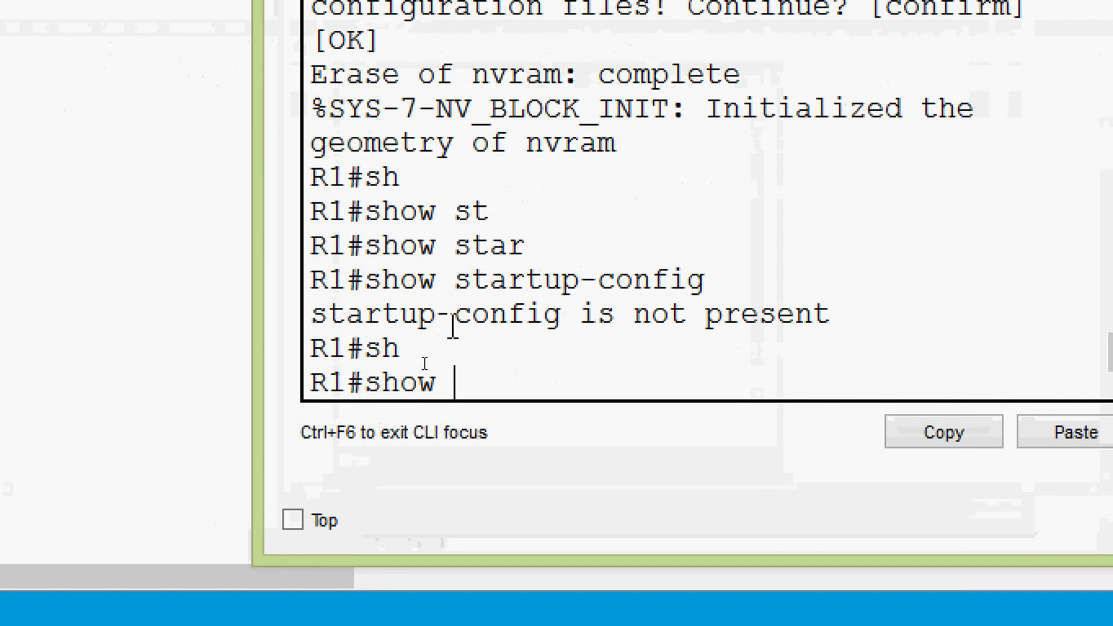
{"action": "type", "text": "ru"}
{"action": "key", "text": "Tab"}
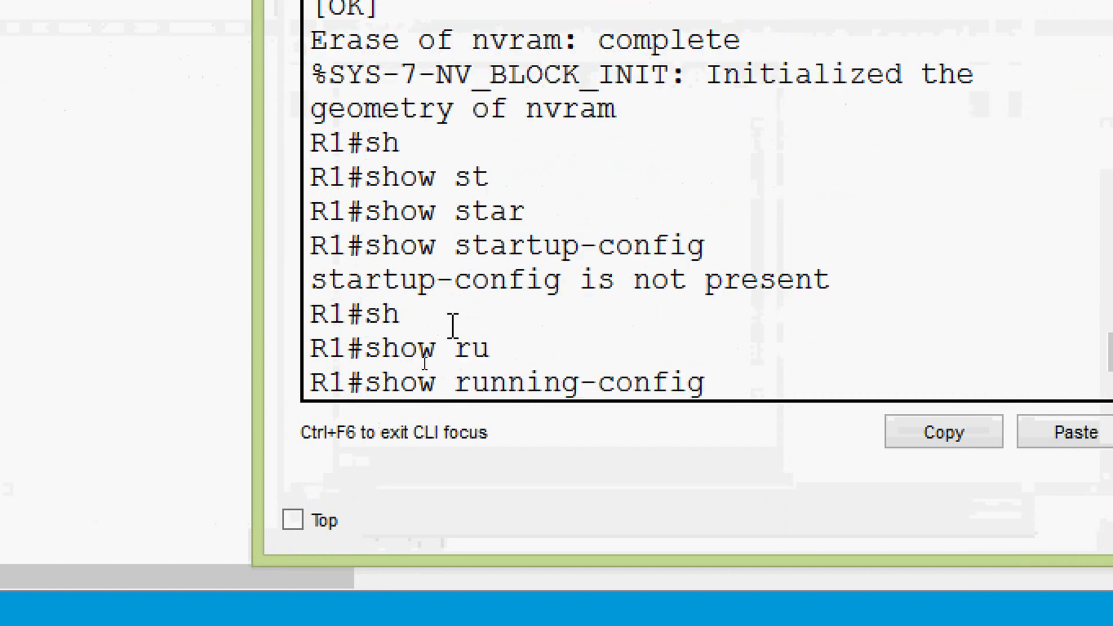
{"action": "key", "text": "Return"}
{"action": "scroll", "coordinate": [511, 249], "scroll_direction": "up", "scroll_amount": 2}
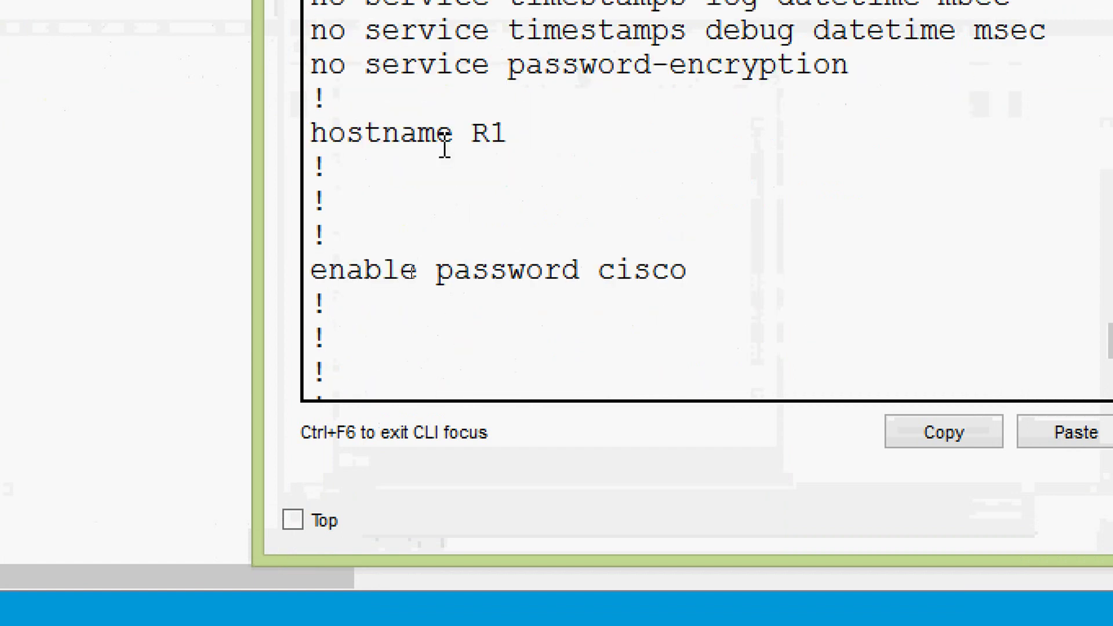
{"action": "left_click_drag", "start_coordinate": [512, 131], "coordinate": [435, 134]}
{"action": "left_click", "coordinate": [714, 280]}
{"action": "left_click_drag", "start_coordinate": [714, 280], "coordinate": [585, 283]}
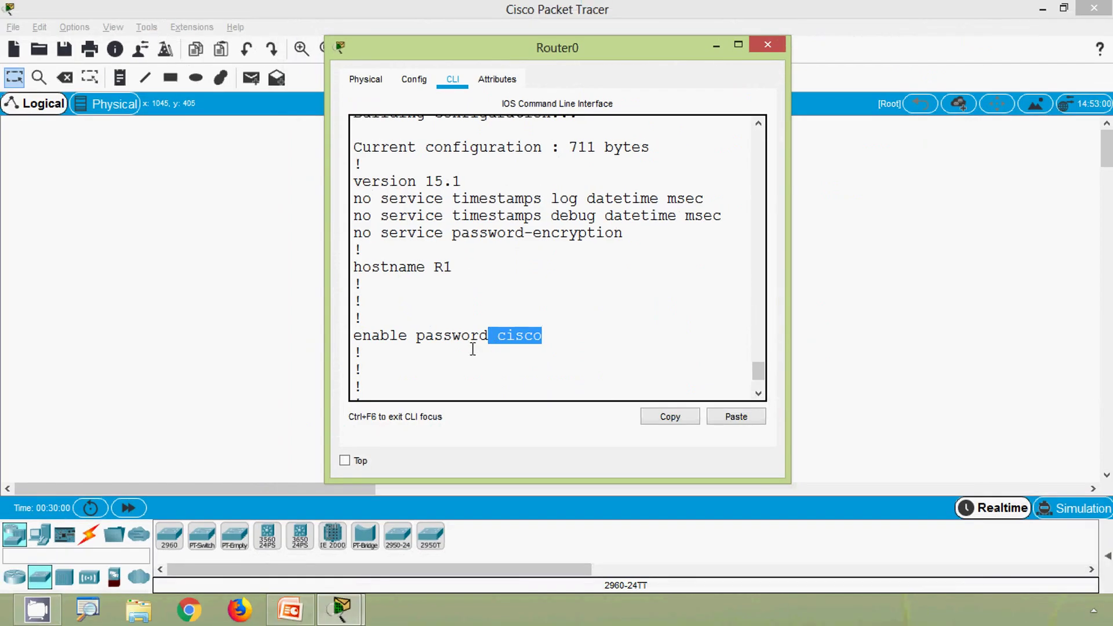
{"action": "left_click", "coordinate": [491, 230]}
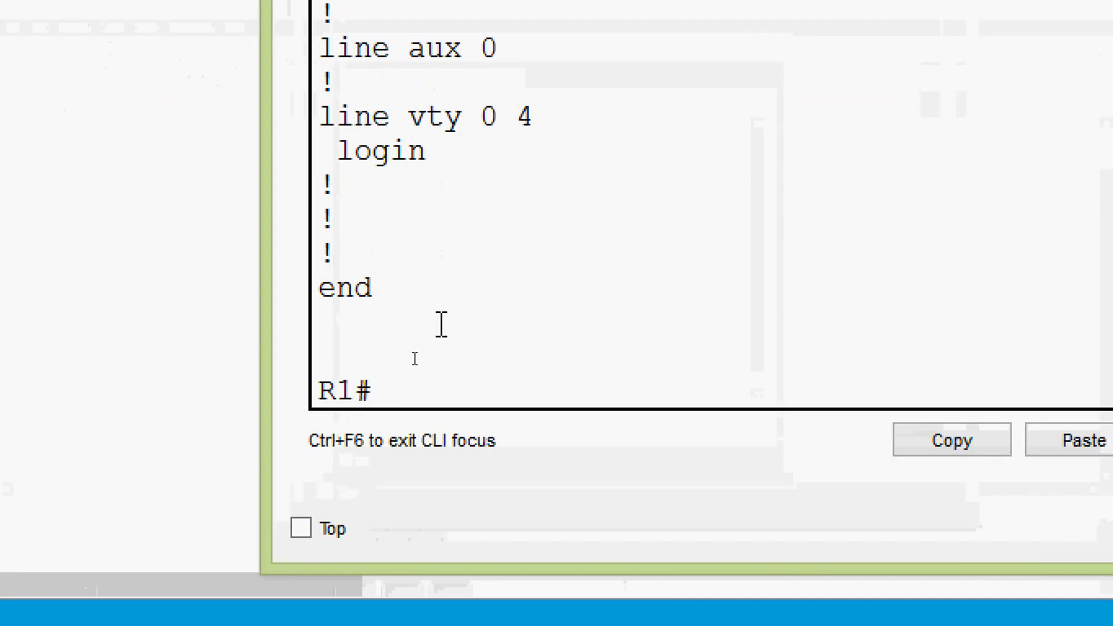
Reload Router0 and confirm the restart
{"action": "type", "text": "reload"}
{"action": "key", "text": "Return"}
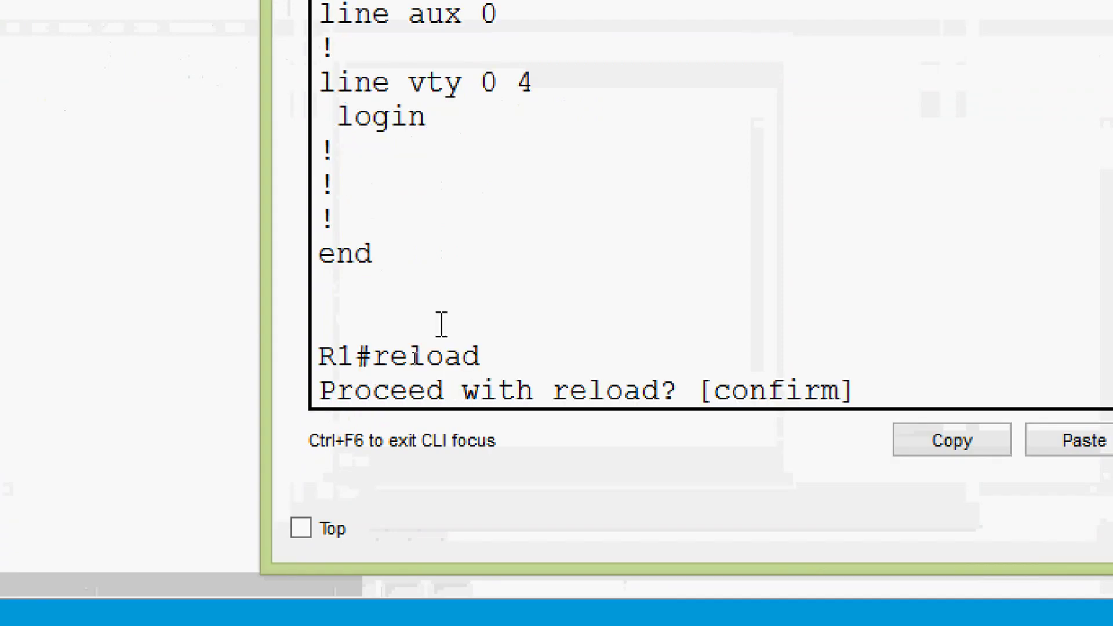
{"action": "key", "text": "Return"}
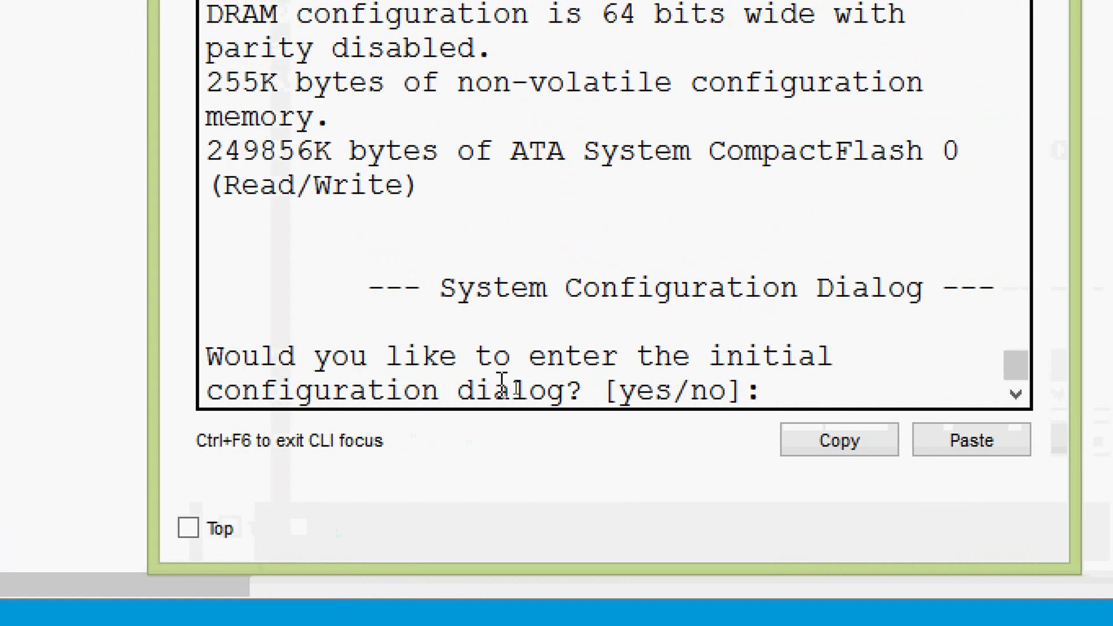
Answer n to the initial configuration dialog and reach the default Router> prompt
{"action": "type", "text": "n"}
{"action": "key", "text": "Return"}
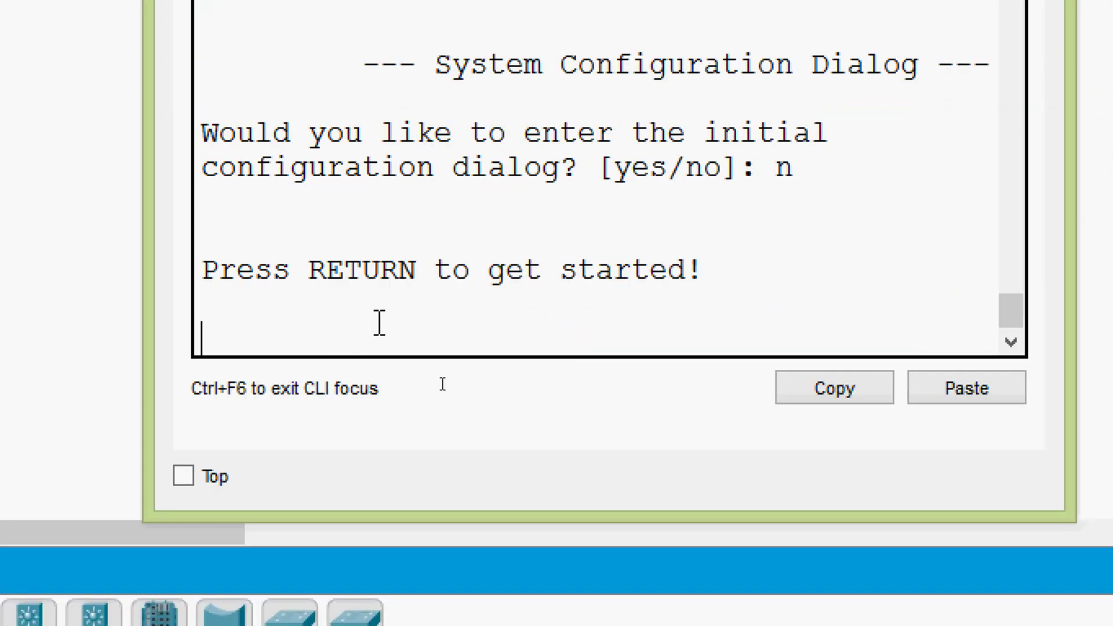
{"action": "key", "text": "Return"}
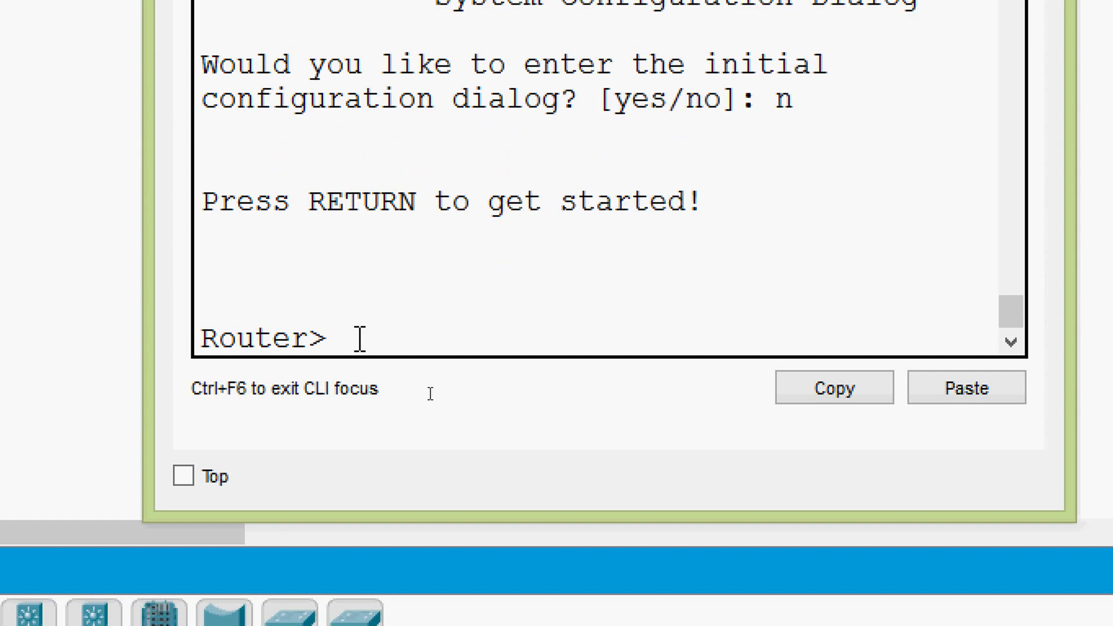
{"action": "left_click_drag", "start_coordinate": [354, 336], "coordinate": [204, 339]}
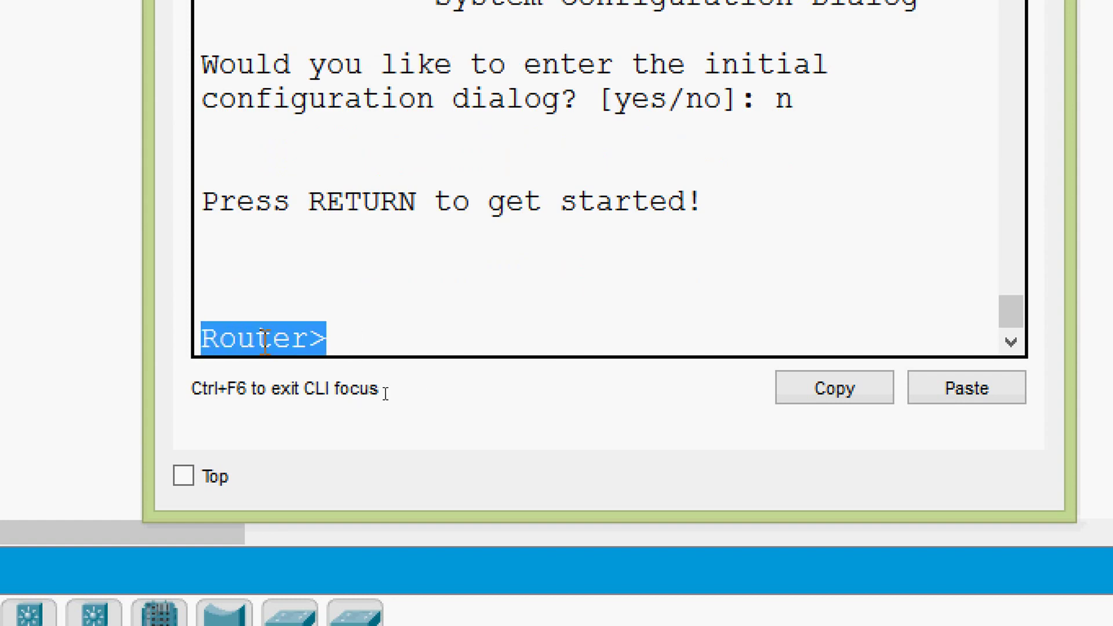
{"action": "left_click", "coordinate": [329, 331]}
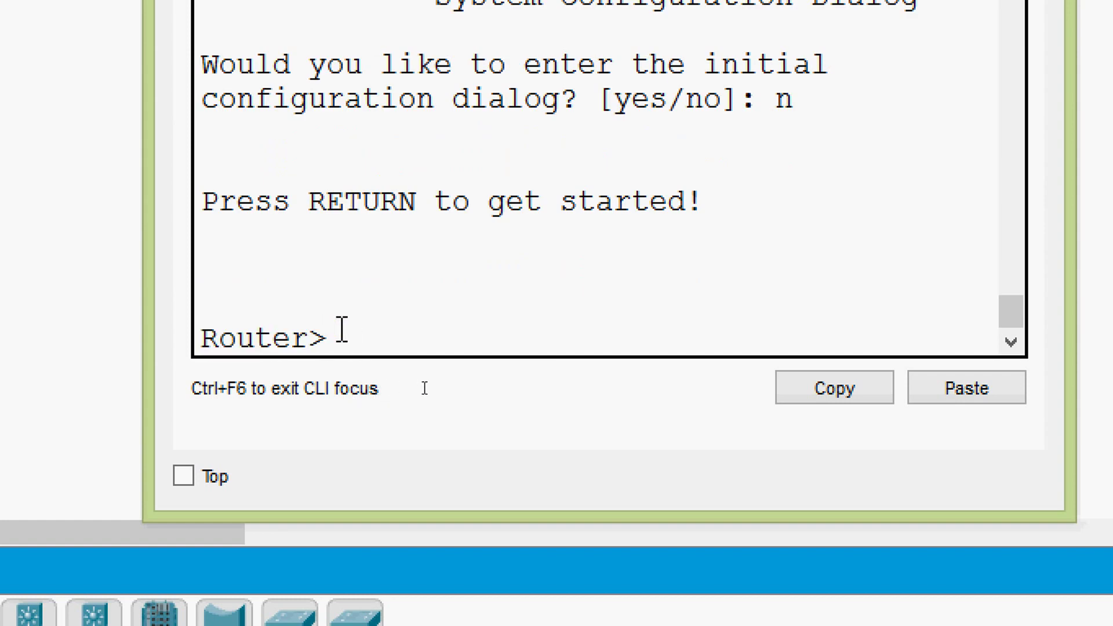
{"action": "key", "text": "Return"}
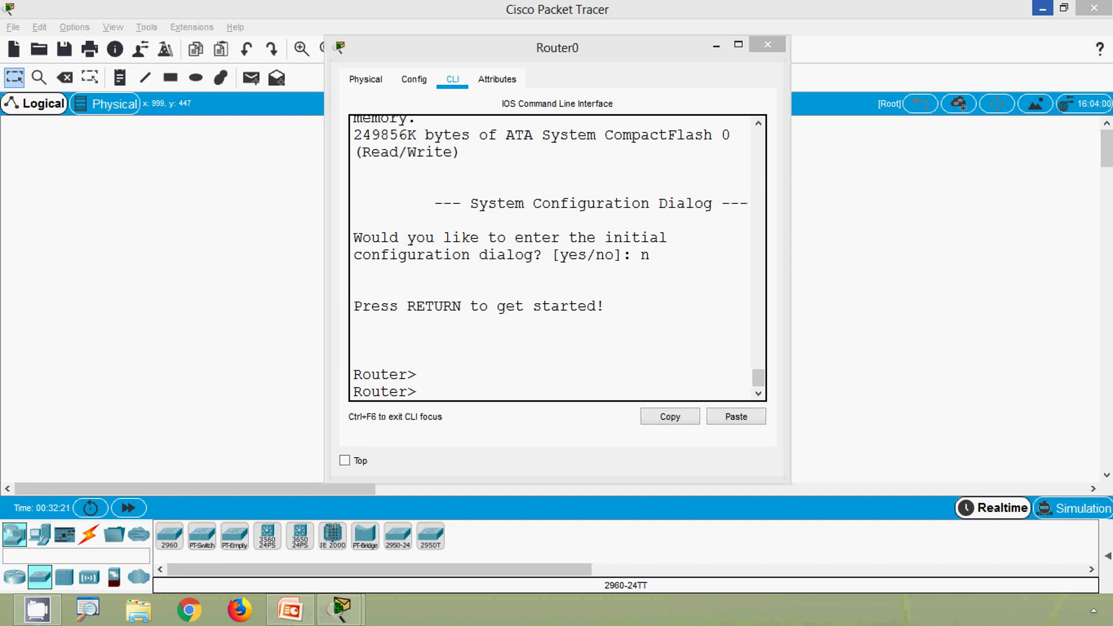
{"action": "left_click", "coordinate": [441, 394]}
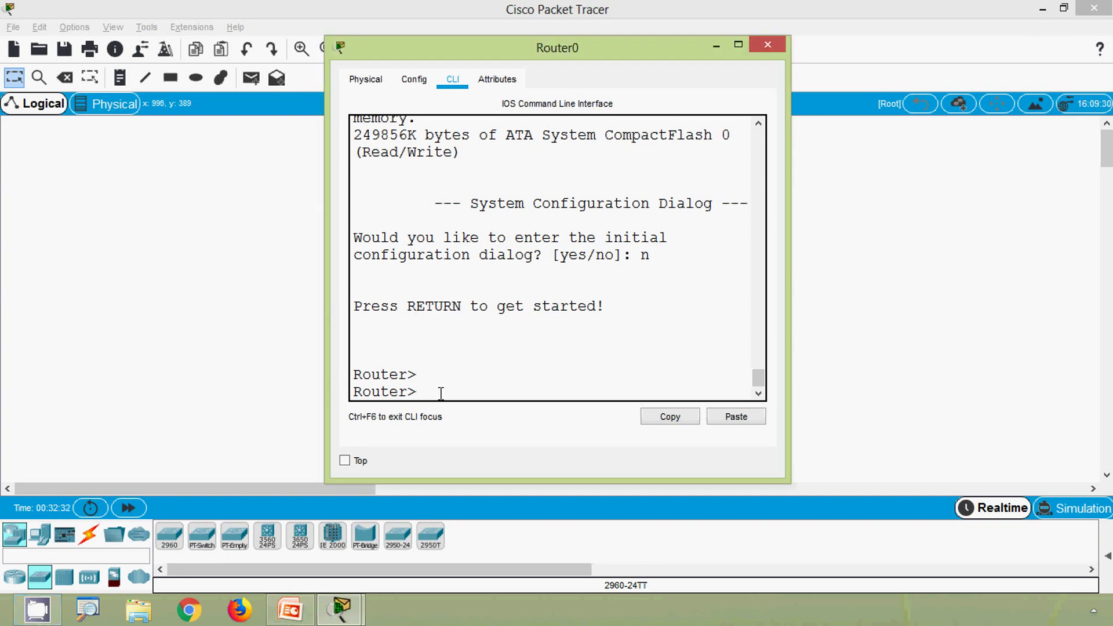